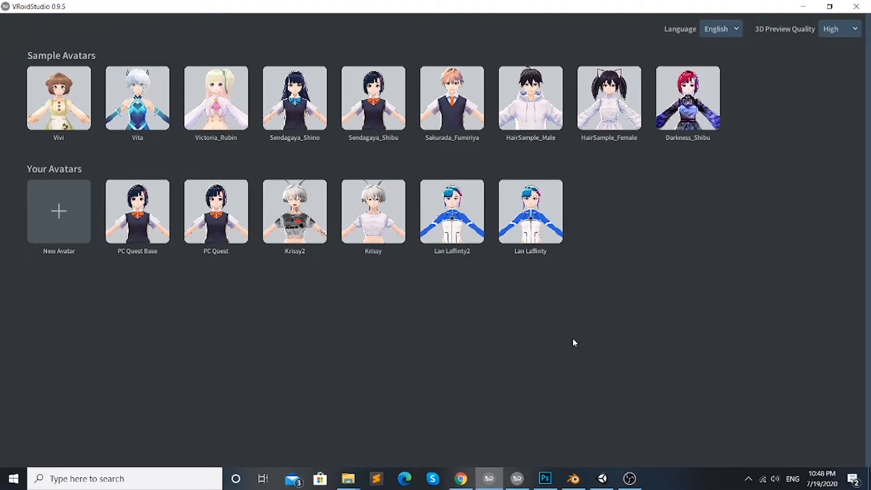
# Step: Look over the finished blue-dressed avatar in the other VRoid Studio window, then close that window
pyautogui.click(518, 479)
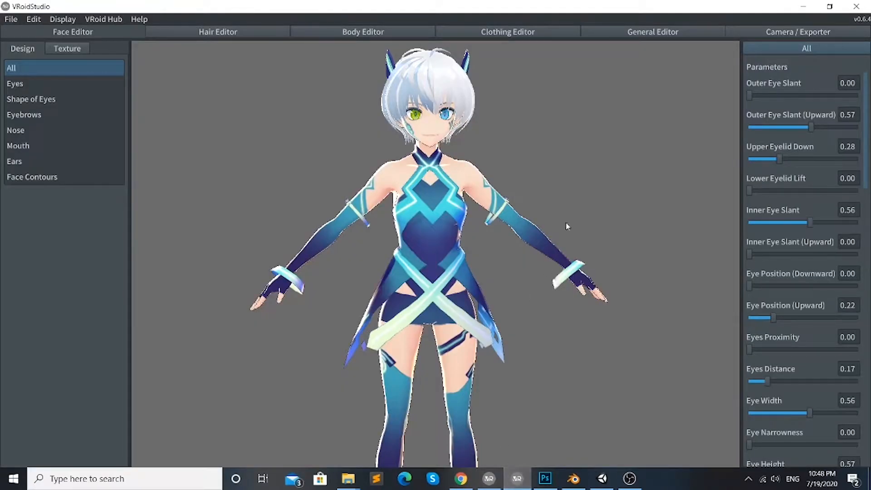
pyautogui.moveTo(627, 191); pyautogui.dragTo(614, 202)
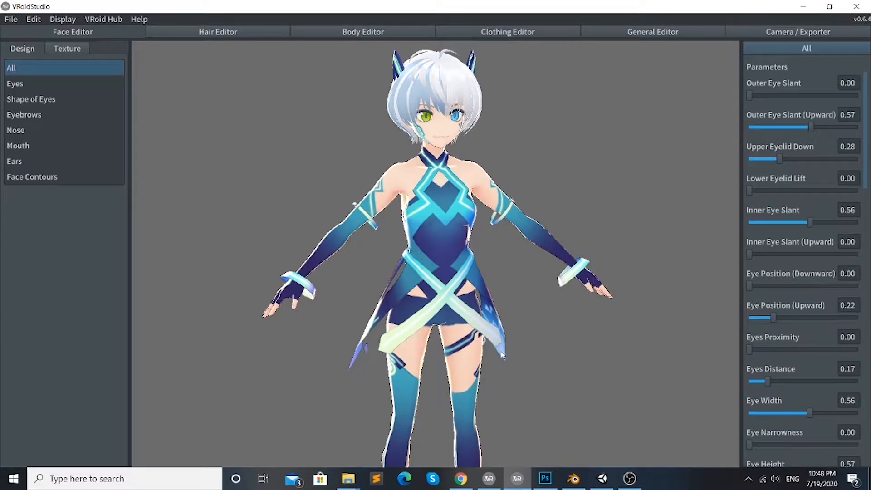
pyautogui.moveTo(502, 308); pyautogui.dragTo(471, 309)
pyautogui.moveTo(472, 310); pyautogui.dragTo(500, 312, button='right')
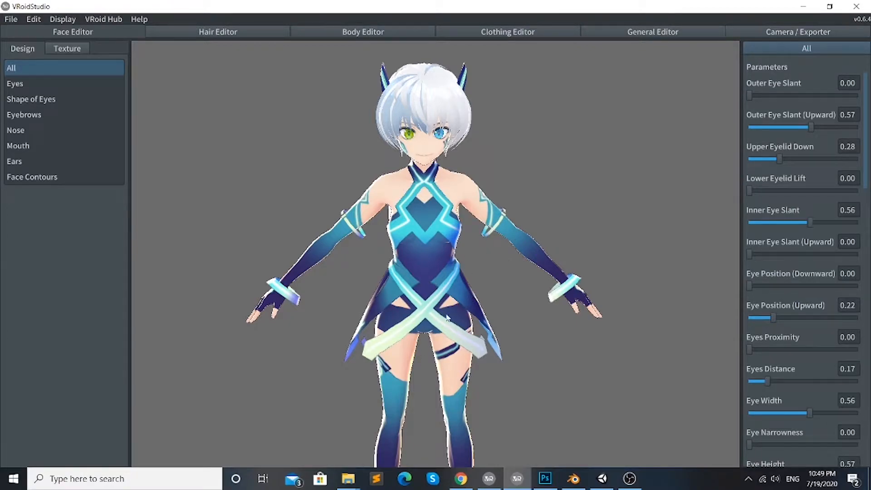
pyautogui.moveTo(499, 288)
pyautogui.mouseDown()
pyautogui.moveTo(463, 299)
pyautogui.moveTo(434, 291)
pyautogui.moveTo(463, 274)
pyautogui.moveTo(499, 279)
pyautogui.mouseUp()
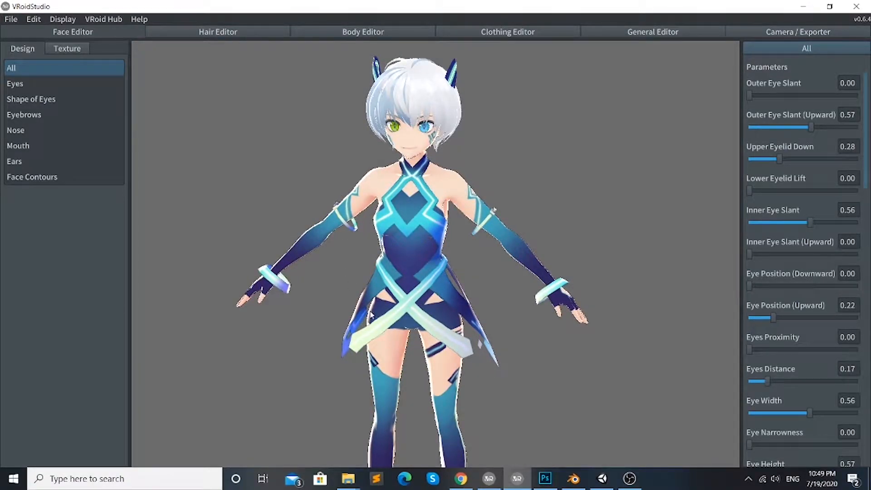
pyautogui.click(865, 7)
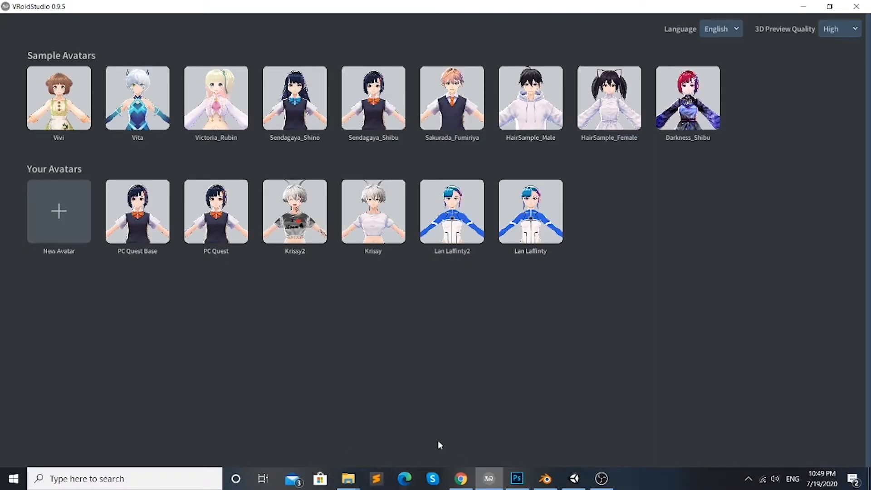
# Step: Review the browser pages for VRChat's current Unity version, the VRChat SDK download, UniVRM and the Cats Blender Plugin
pyautogui.click(461, 479)
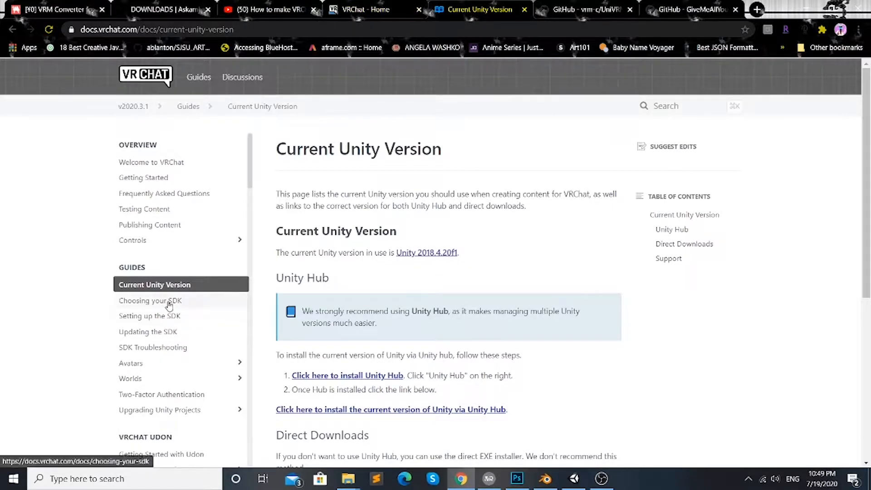
pyautogui.click(390, 11)
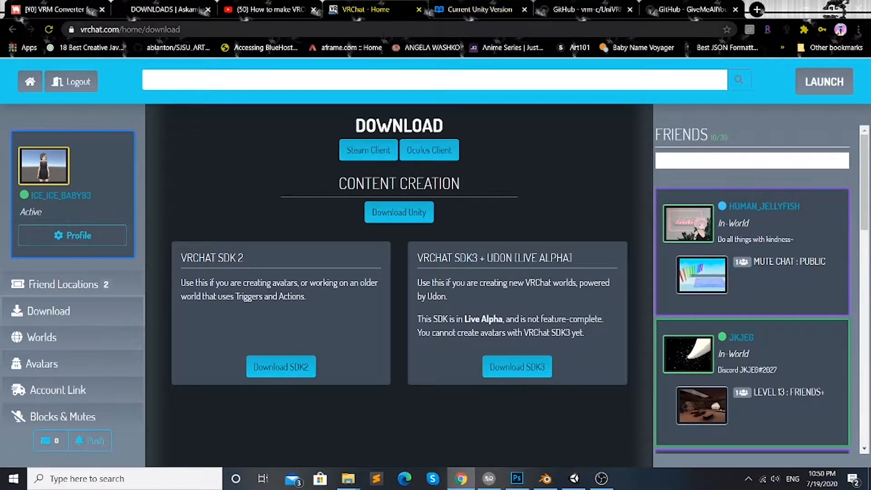
pyautogui.click(585, 10)
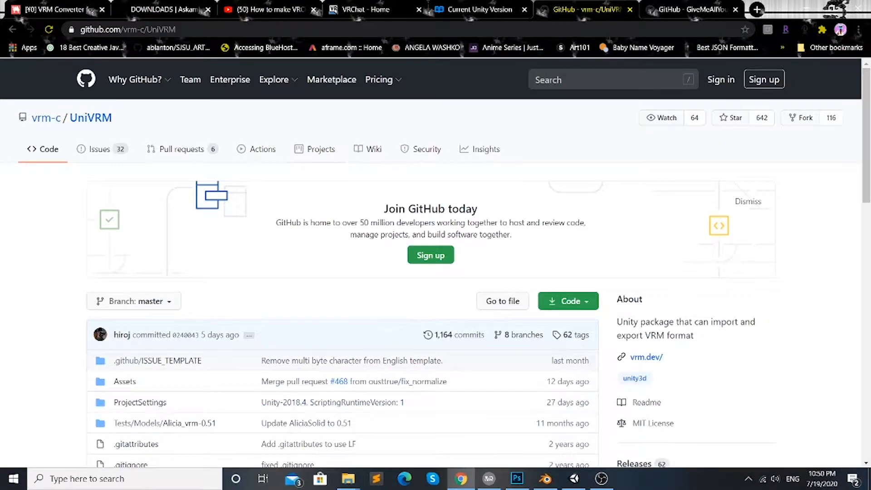
pyautogui.click(677, 10)
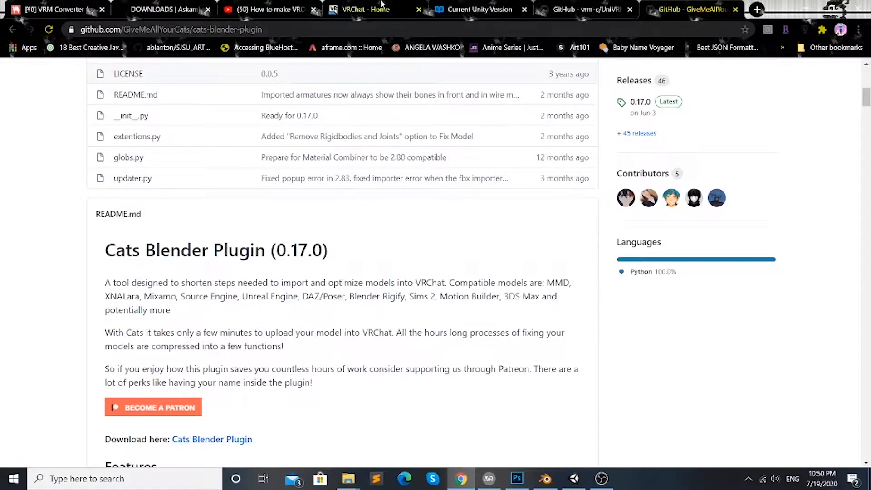
# Step: Return to VRoid Studio and check the subfolders of the Tutorial Test Model project folder in File Explorer
pyautogui.click(493, 483)
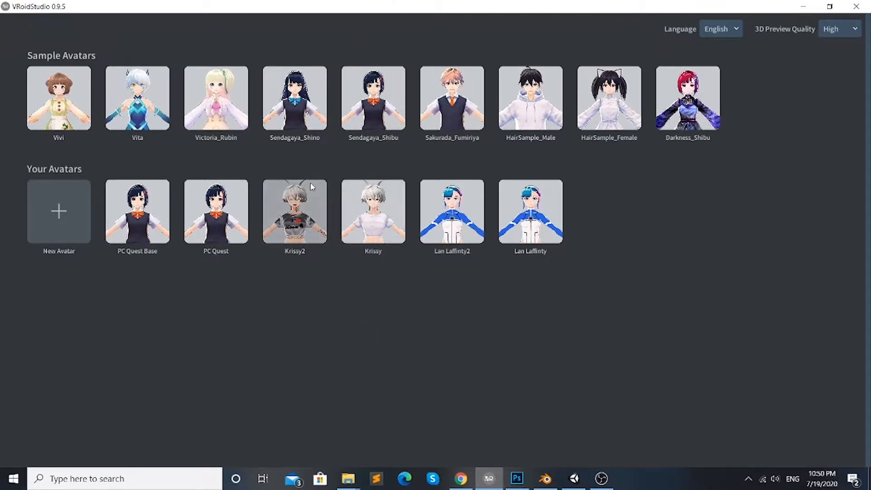
pyautogui.moveTo(356, 487)
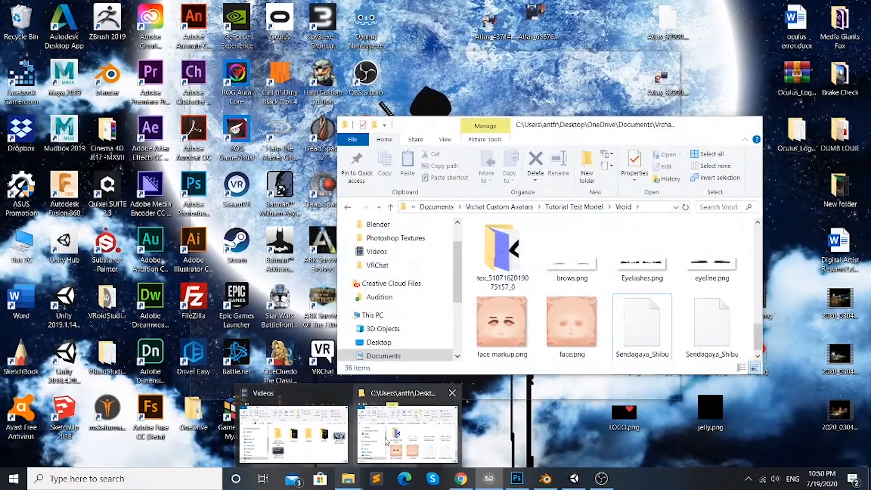
pyautogui.click(407, 434)
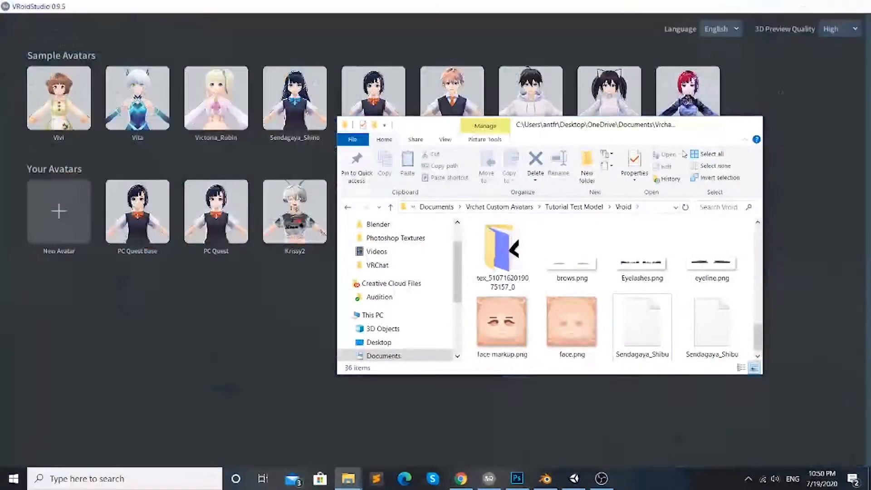
pyautogui.click(574, 207)
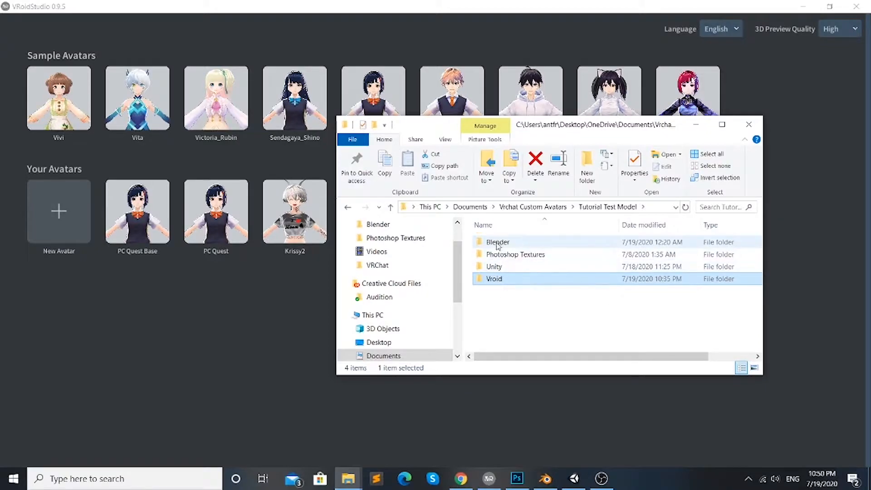
pyautogui.click(697, 126)
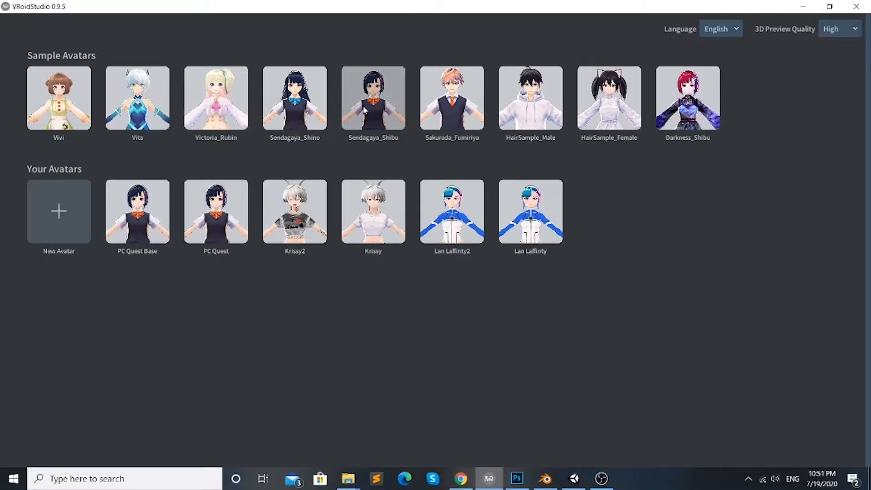
# Step: Open the PC Quest avatar for editing
pyautogui.click(220, 218)
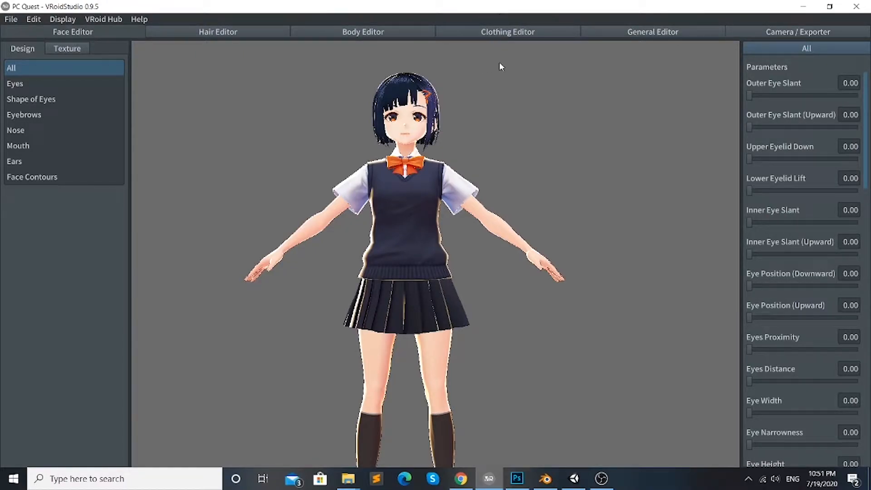
pyautogui.moveTo(551, 153); pyautogui.dragTo(594, 138, button='middle')
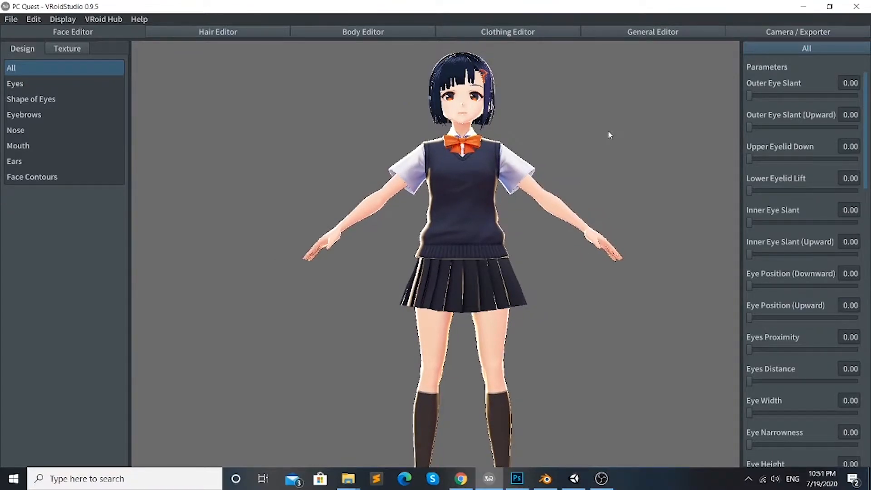
pyautogui.moveTo(610, 135); pyautogui.dragTo(609, 154, button='right')
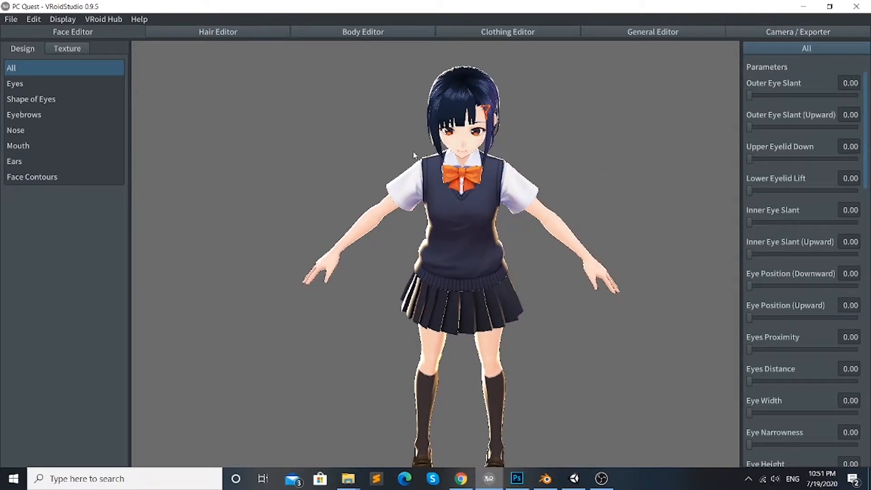
pyautogui.click(761, 35)
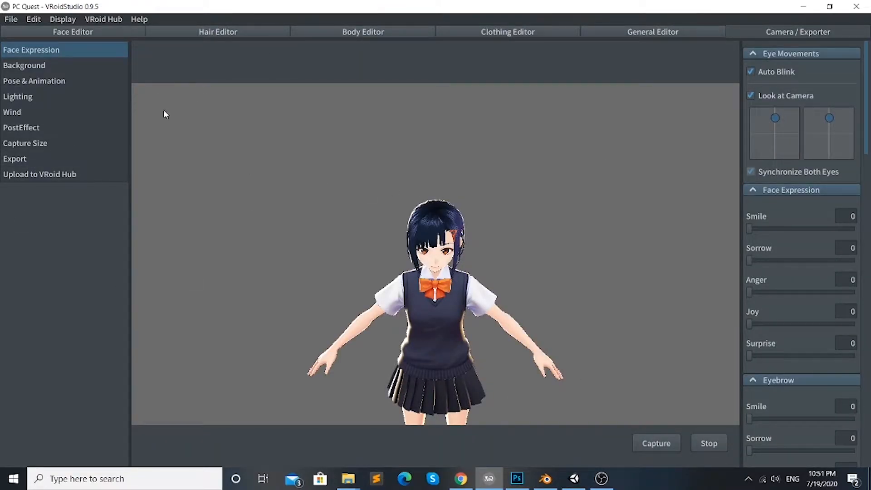
pyautogui.click(56, 159)
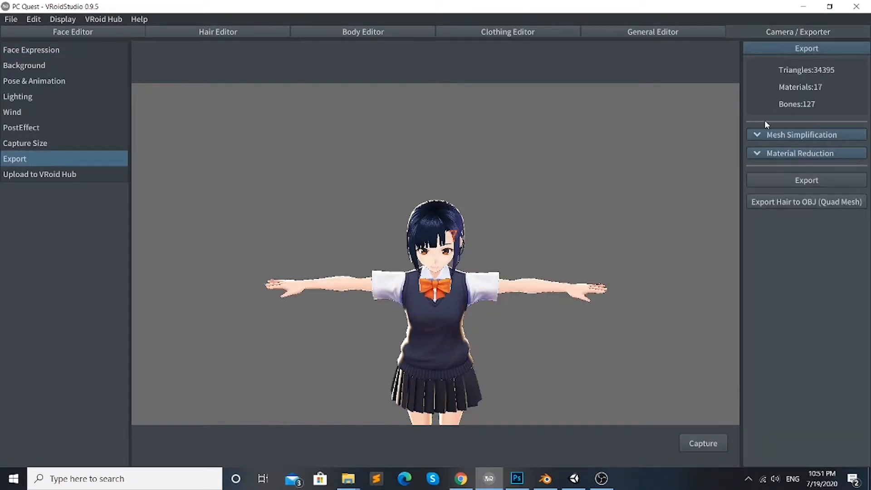
pyautogui.click(816, 180)
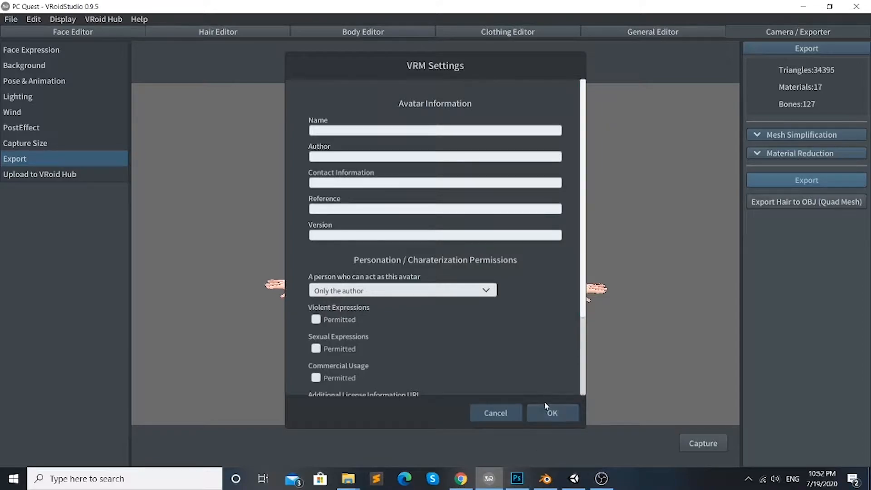
pyautogui.click(548, 413)
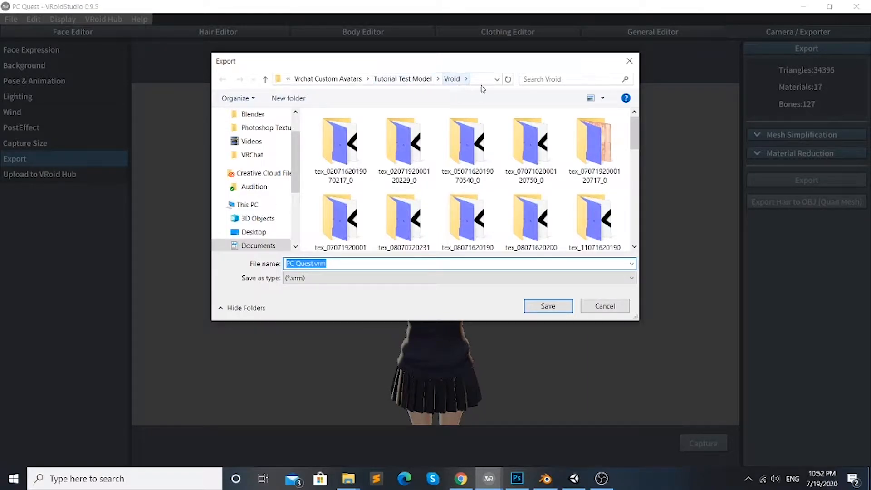
pyautogui.scroll(-10, 523, 169)
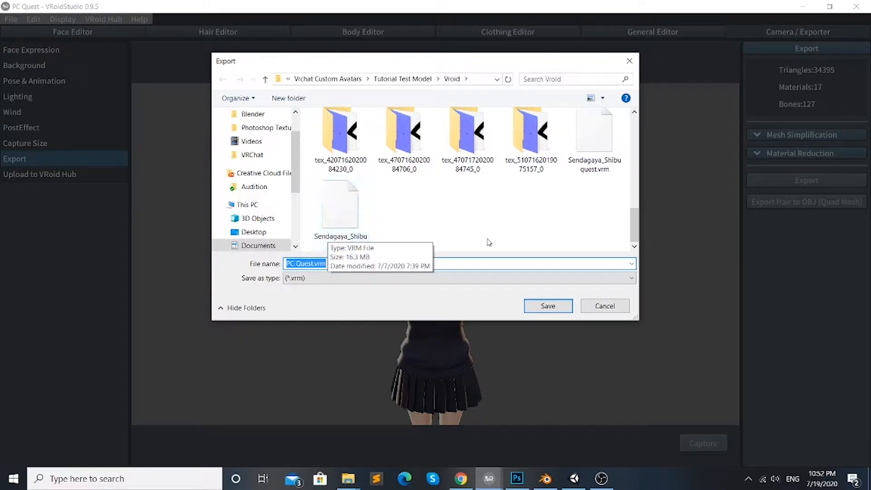
pyautogui.click(605, 310)
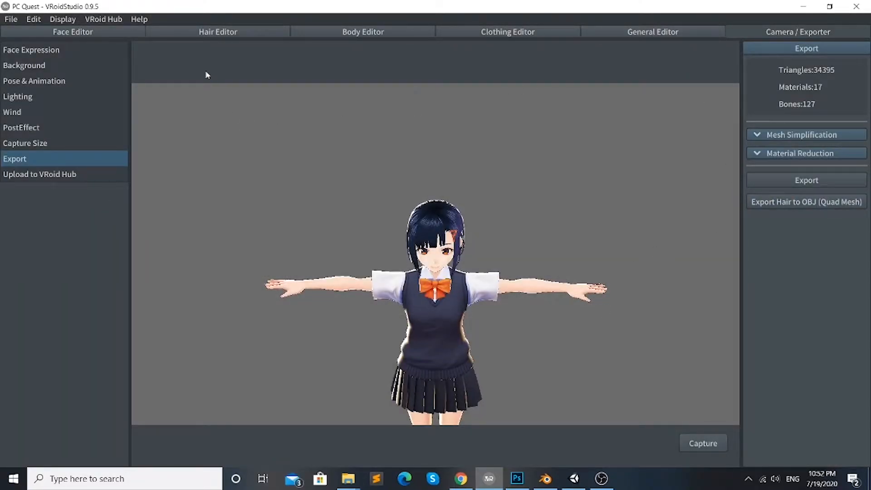
# Step: Open the face textures for editing and select the Default Image layer of the Eyeline texture
pyautogui.click(112, 31)
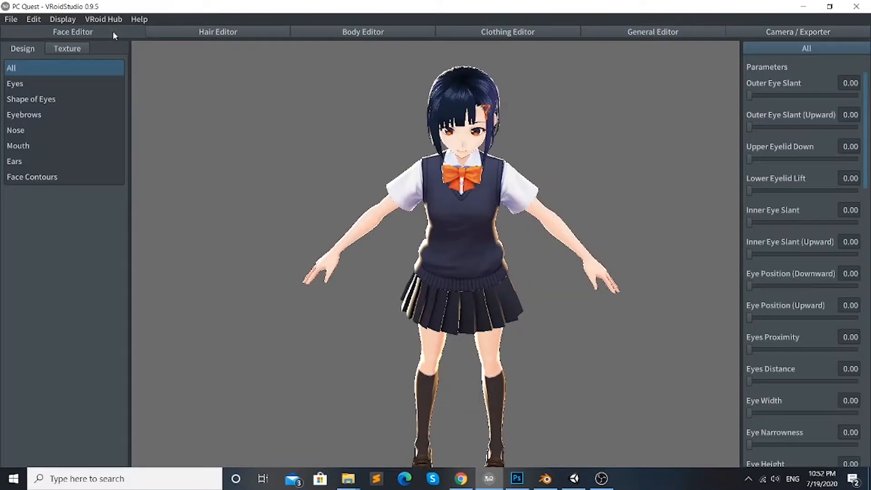
pyautogui.click(64, 49)
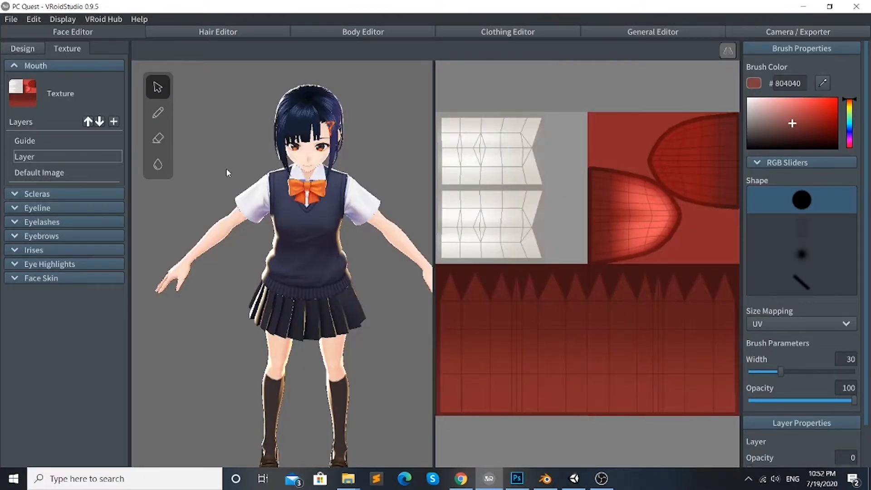
pyautogui.scroll(5, 296, 223)
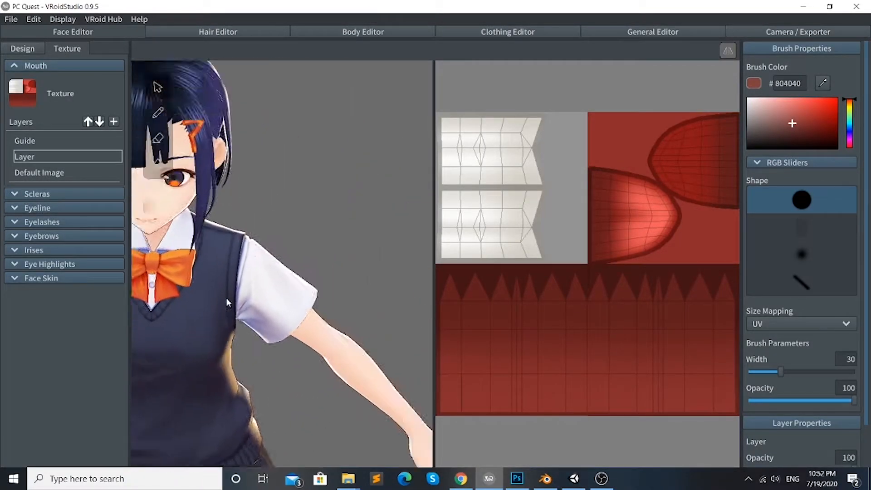
pyautogui.moveTo(226, 298); pyautogui.dragTo(287, 294, button='middle')
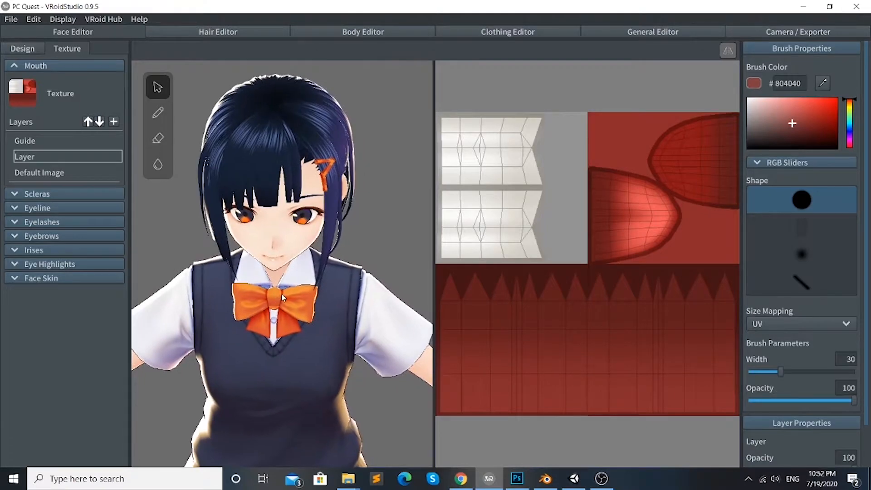
pyautogui.scroll(3, 288, 292)
pyautogui.scroll(2, 289, 293)
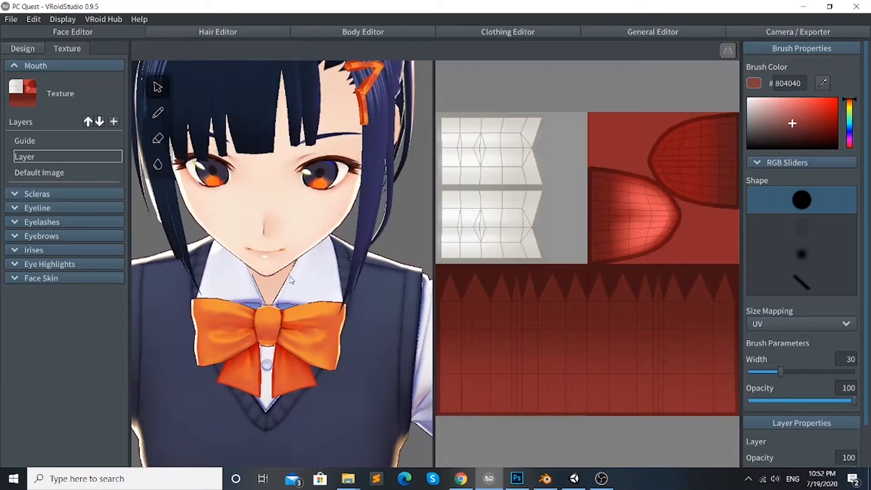
pyautogui.moveTo(290, 276)
pyautogui.mouseDown(button='right')
pyautogui.moveTo(298, 269)
pyautogui.moveTo(284, 290)
pyautogui.mouseUp(button='right')
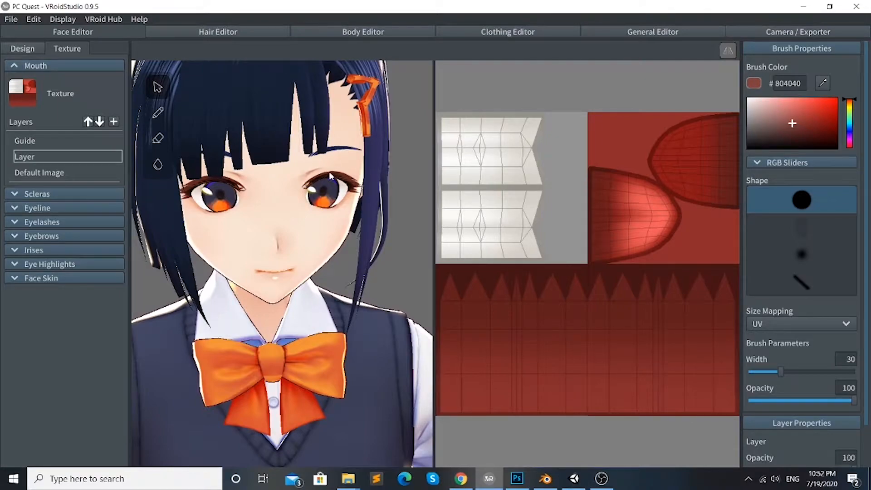
pyautogui.moveTo(343, 196); pyautogui.dragTo(340, 201, button='right')
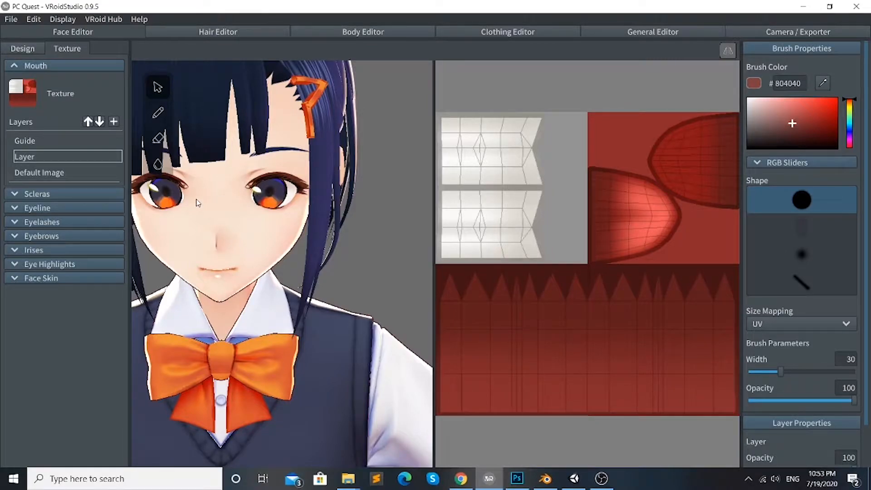
pyautogui.click(28, 209)
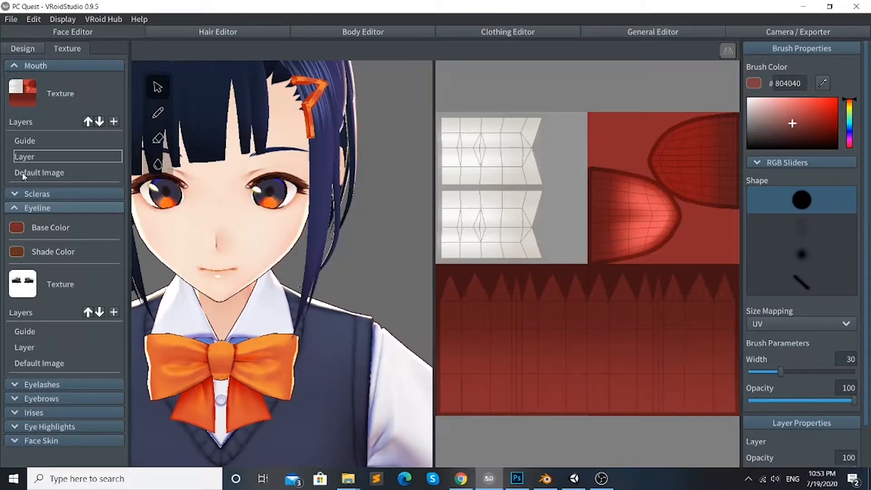
pyautogui.click(96, 363)
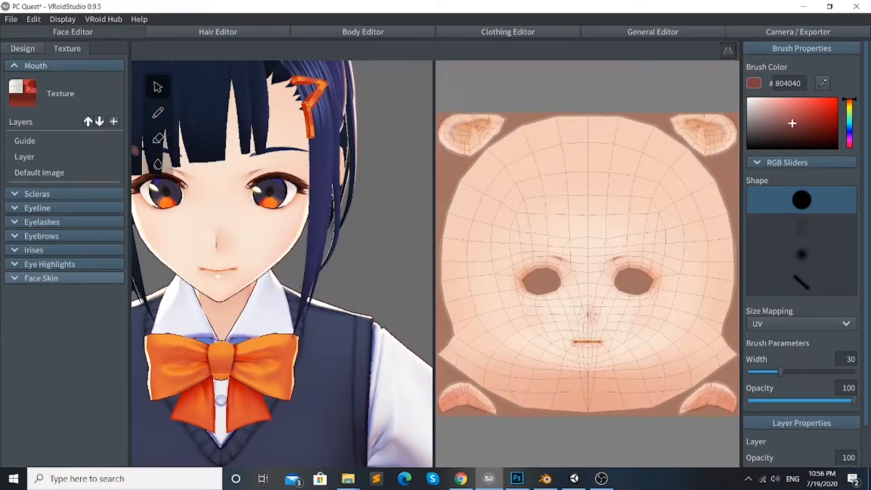
# Step: Open the export of the Eyeline texture's Default Image layer, check the files in the Vroid folder, and cancel it
pyautogui.click(53, 208)
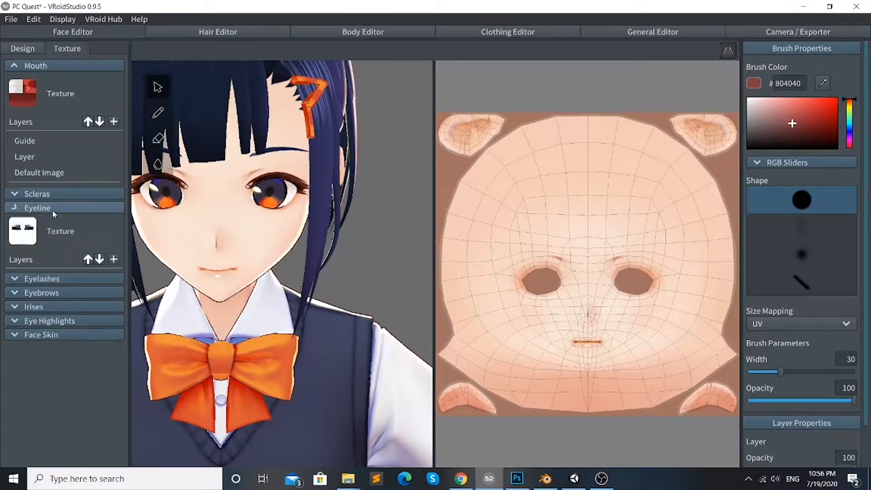
pyautogui.click(51, 208)
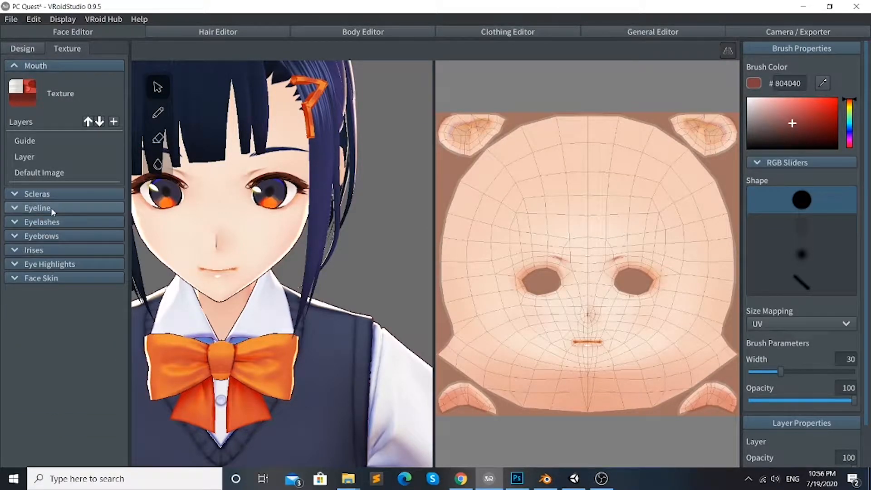
pyautogui.click(53, 210)
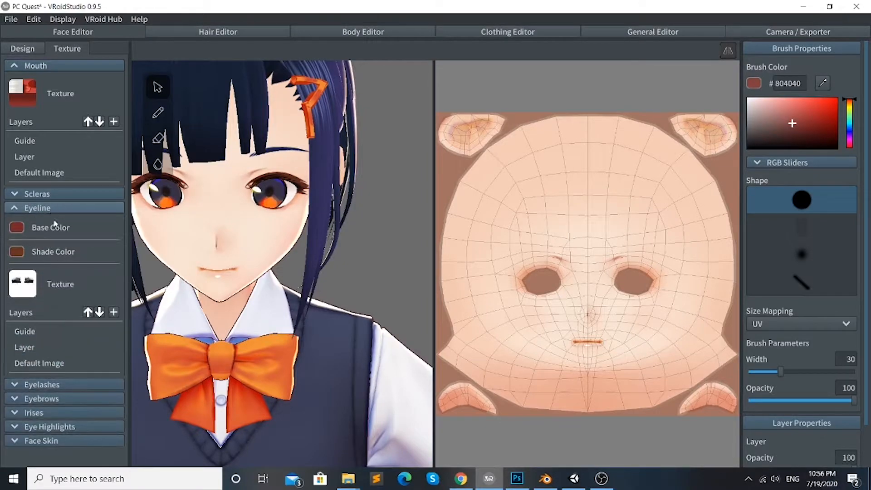
pyautogui.click(101, 362)
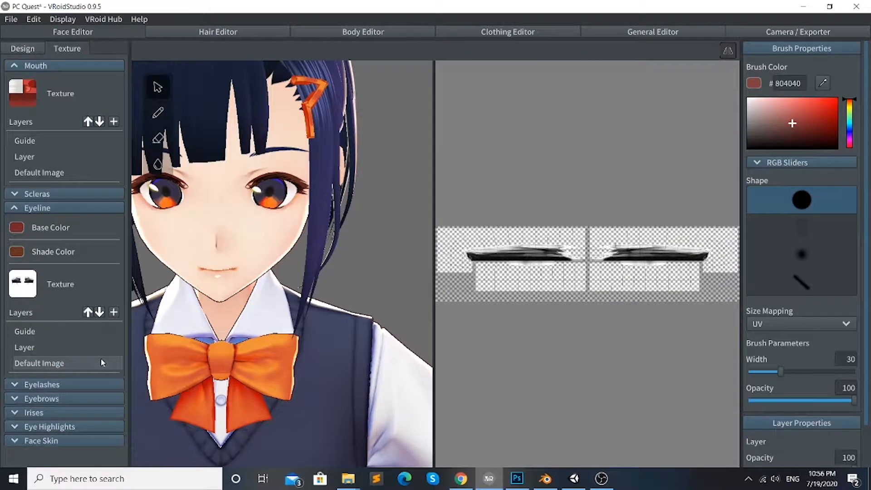
pyautogui.rightClick(101, 363)
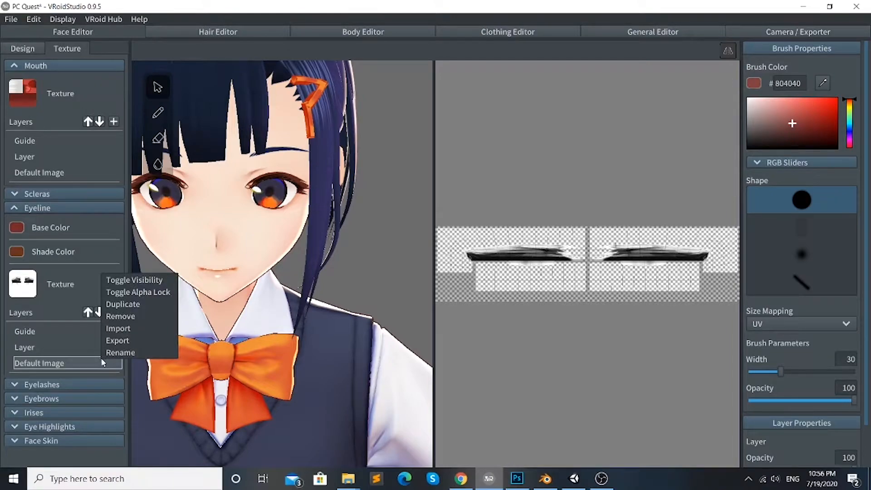
pyautogui.click(135, 340)
pyautogui.scroll(-1, 494, 191)
pyautogui.scroll(-1, 494, 227)
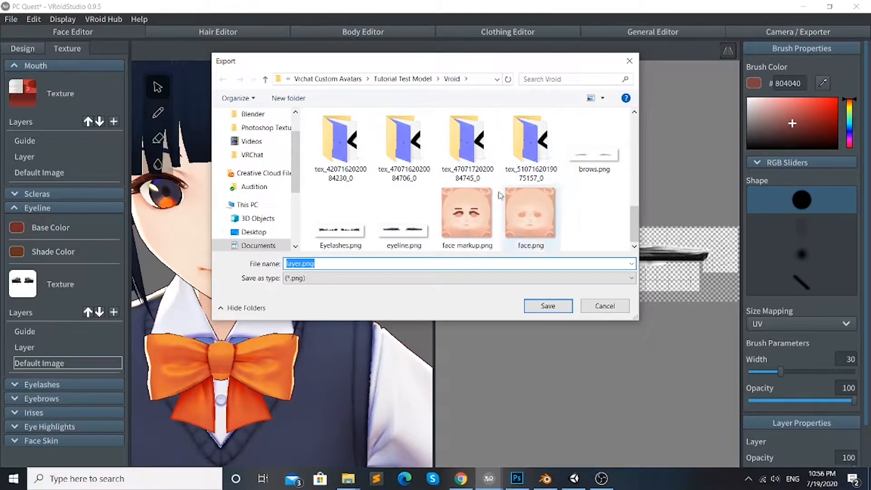
pyautogui.click(605, 306)
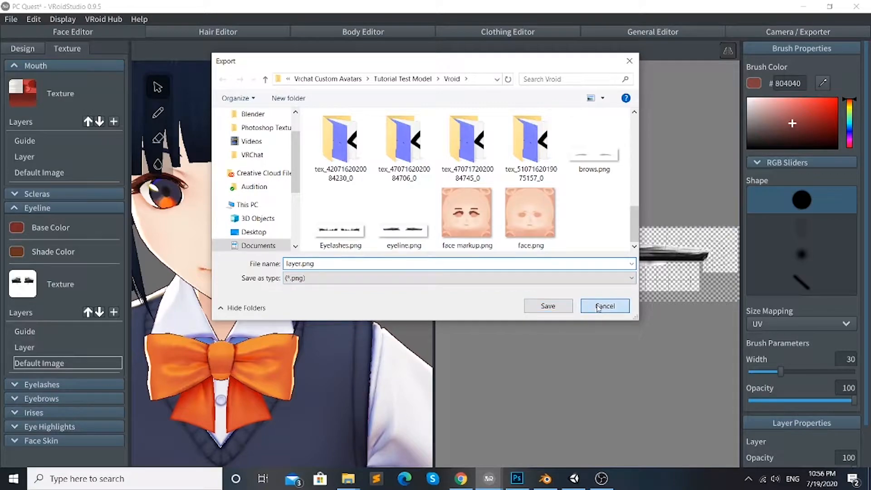
# Step: Open the Face Skin layers in place of Eyeline and select the lowest Default Image layer
pyautogui.click(62, 208)
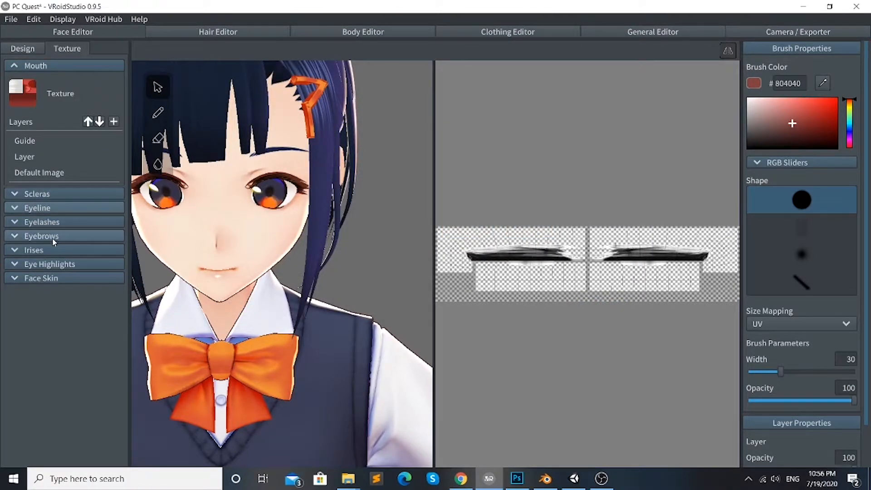
pyautogui.click(60, 279)
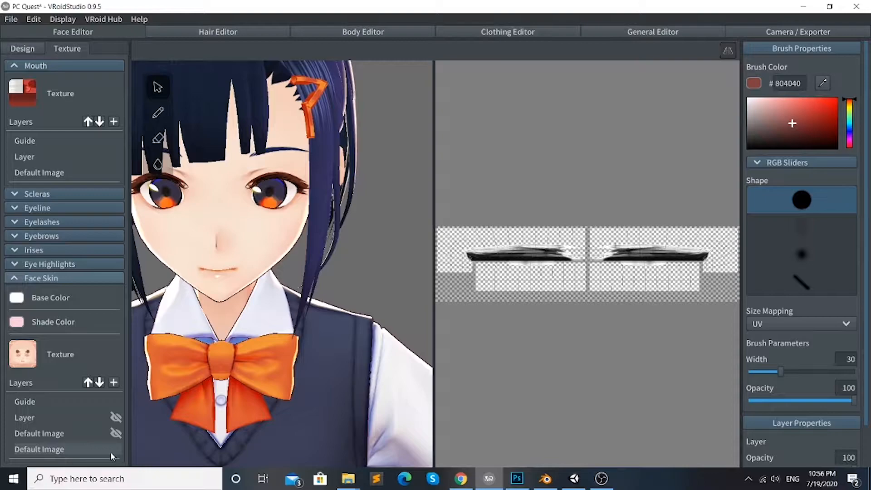
pyautogui.click(65, 279)
pyautogui.click(65, 279)
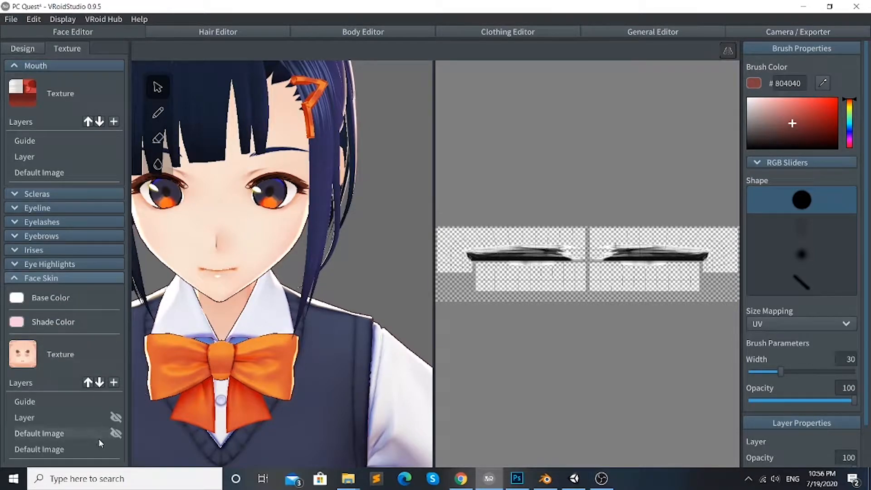
pyautogui.click(113, 451)
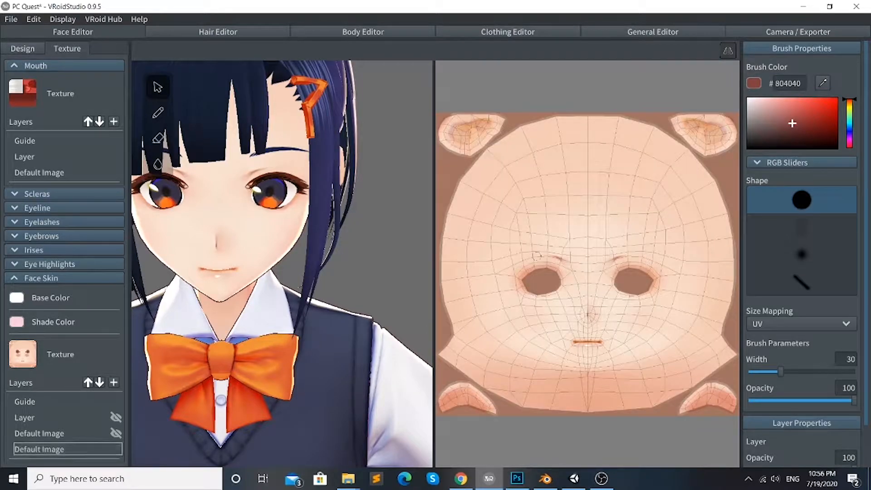
pyautogui.rightClick(109, 453)
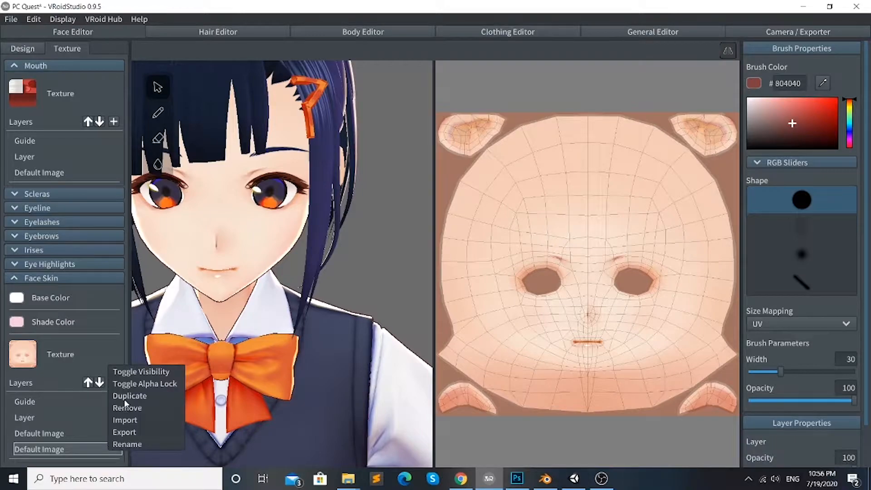
# Step: Hide the lower Default Image layer of the Face Skin and make the upper Default Image layer visible
pyautogui.click(73, 438)
pyautogui.click(85, 438)
pyautogui.click(115, 447)
pyautogui.rightClick(117, 450)
pyautogui.click(145, 365)
pyautogui.click(91, 434)
pyautogui.rightClick(117, 435)
pyautogui.click(145, 352)
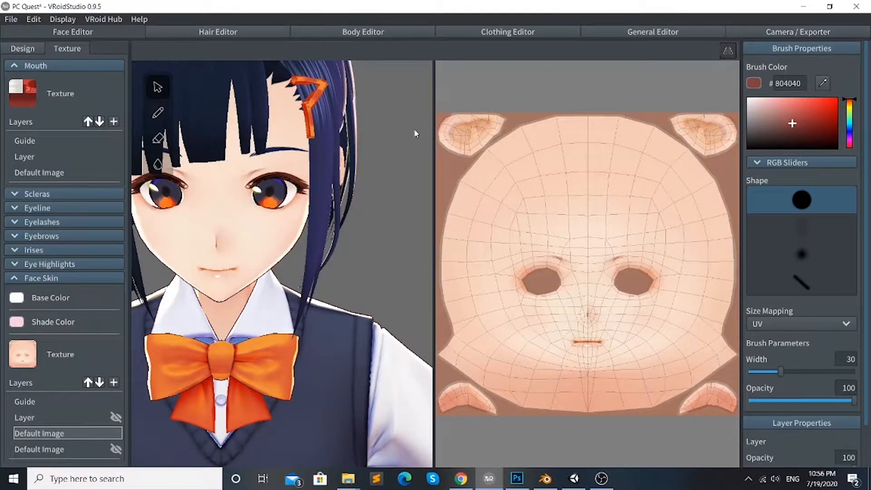
# Step: Paint guide marks along the eyebrows and upper eyelid on the upper Default Image layer, using color #804040 at width 30
pyautogui.click(728, 50)
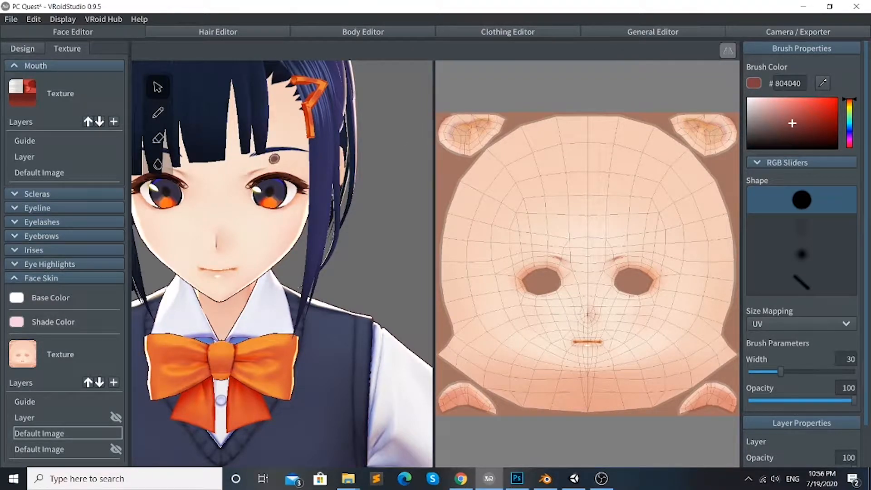
pyautogui.moveTo(247, 186)
pyautogui.mouseDown()
pyautogui.moveTo(257, 173)
pyautogui.moveTo(281, 173)
pyautogui.moveTo(306, 187)
pyautogui.moveTo(302, 174)
pyautogui.moveTo(268, 176)
pyautogui.moveTo(290, 169)
pyautogui.moveTo(270, 163)
pyautogui.moveTo(270, 148)
pyautogui.moveTo(295, 146)
pyautogui.moveTo(311, 159)
pyautogui.mouseUp()
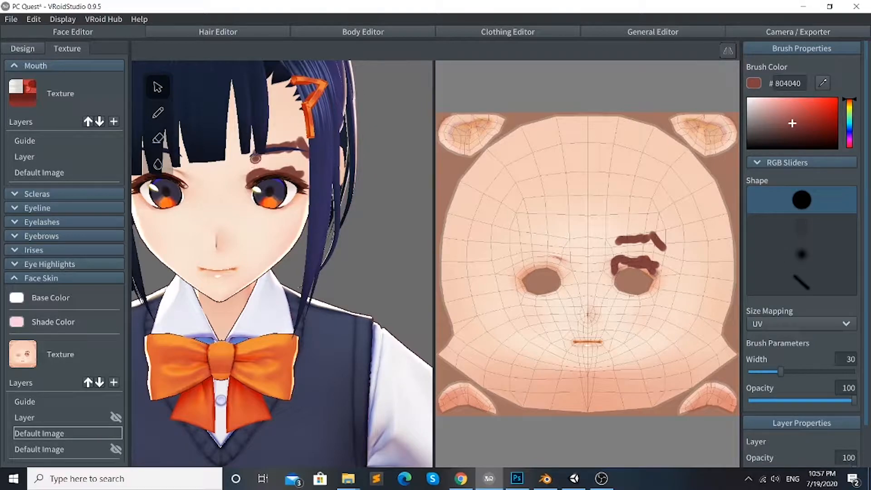
pyautogui.moveTo(248, 161)
pyautogui.mouseDown()
pyautogui.moveTo(264, 155)
pyautogui.moveTo(253, 148)
pyautogui.mouseUp()
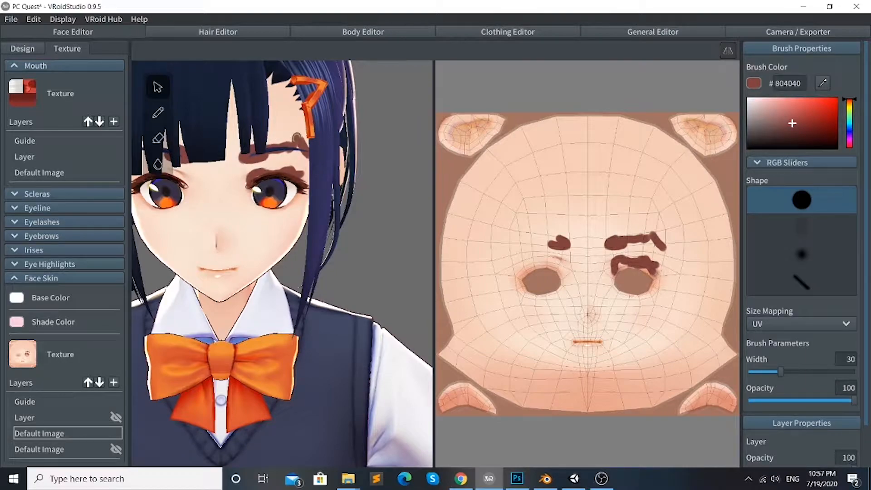
pyautogui.click(62, 277)
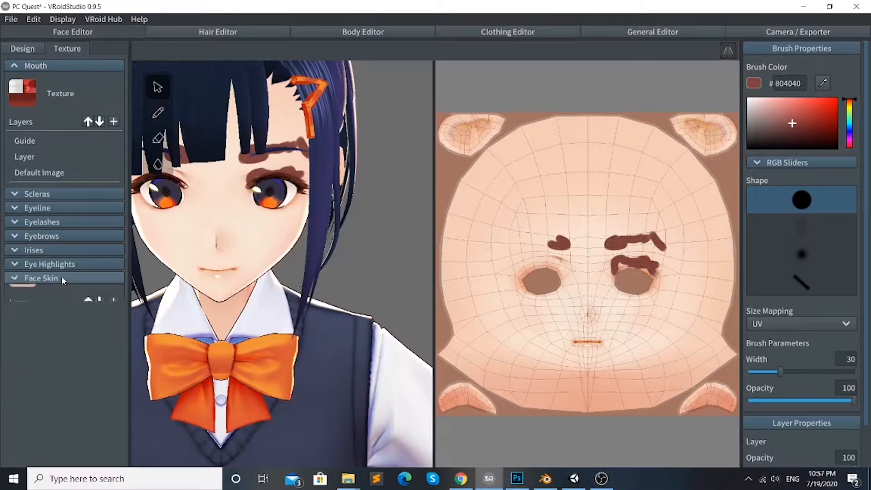
pyautogui.click(65, 276)
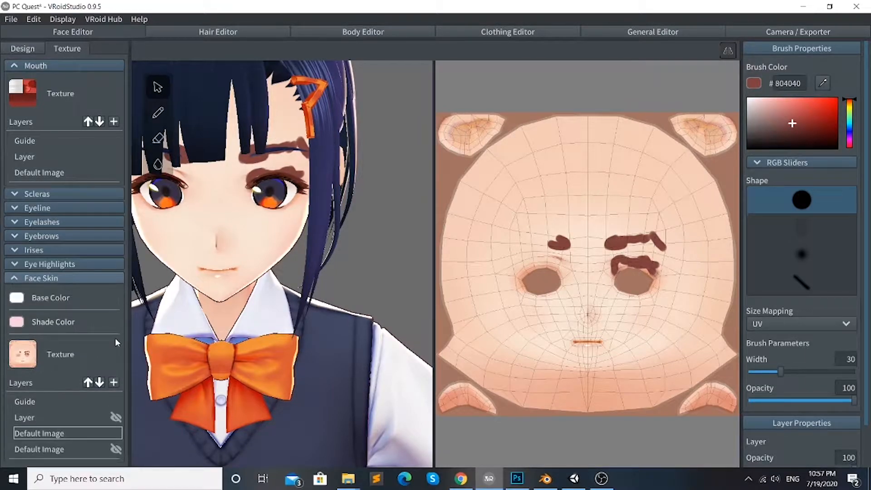
# Step: Hide the marked upper Default Image layer of the Face Skin and show the clean lower one again
pyautogui.rightClick(113, 431)
pyautogui.click(142, 356)
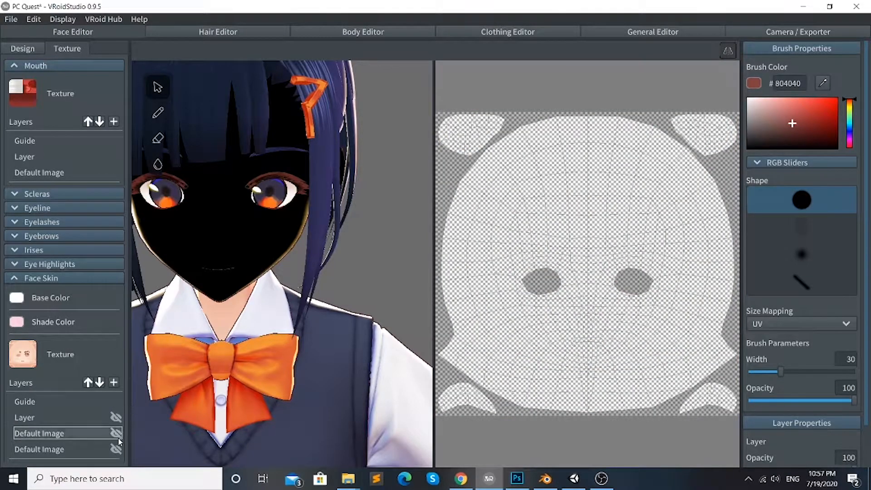
pyautogui.rightClick(114, 444)
pyautogui.click(124, 366)
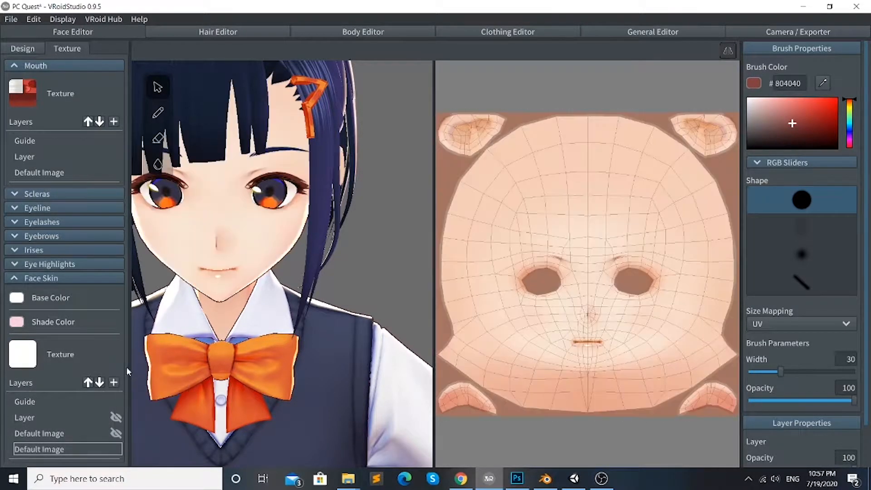
# Step: Switch to face fix.psd in Photoshop, make the eye and brow markup on Layer 1 visible, and select that layer
pyautogui.moveTo(518, 480)
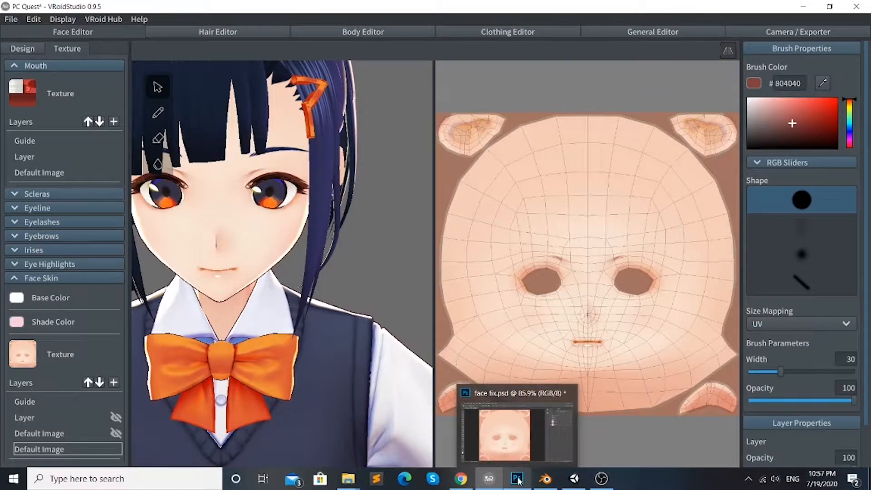
pyautogui.click(518, 480)
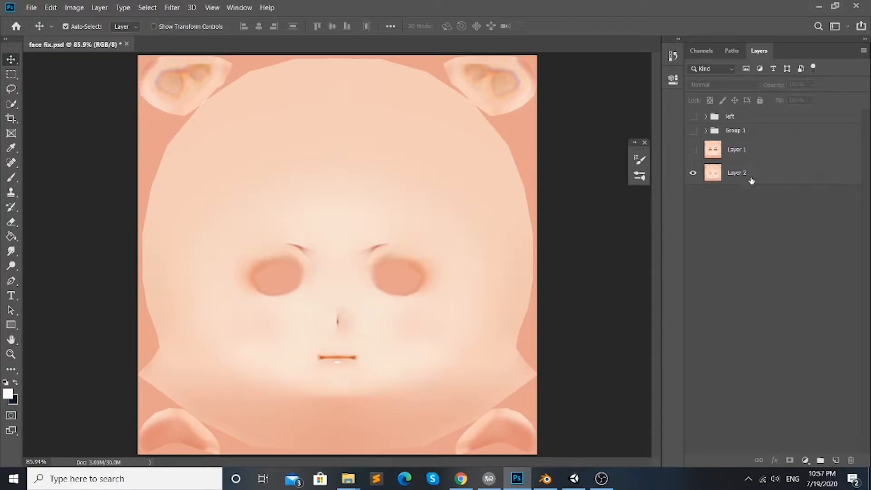
pyautogui.click(693, 149)
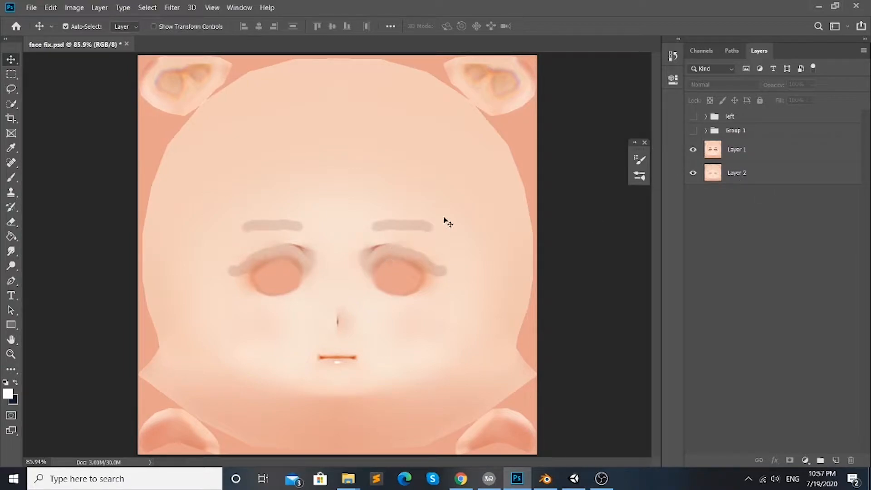
pyautogui.click(756, 151)
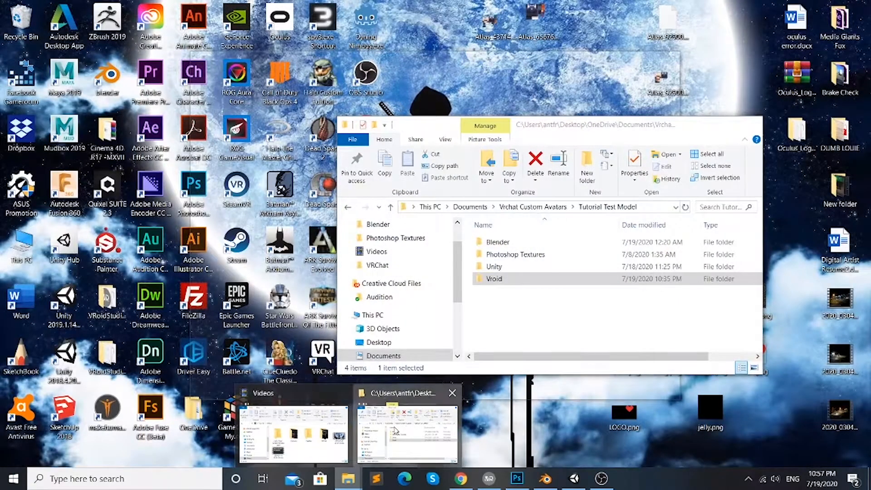
# Step: Place eyeline.png from the Tutorial Test Model's Vroid folder into face fix.psd above Layer 1
pyautogui.click(407, 431)
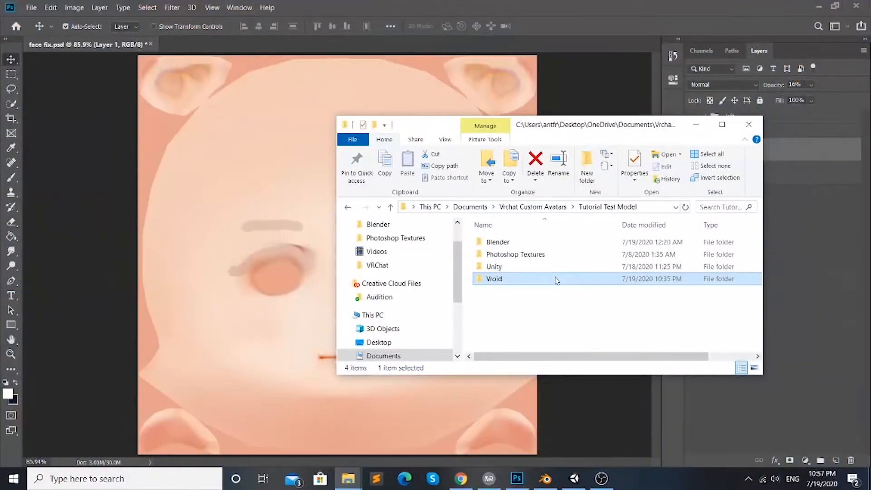
pyautogui.doubleClick(558, 280)
pyautogui.scroll(-10, 651, 292)
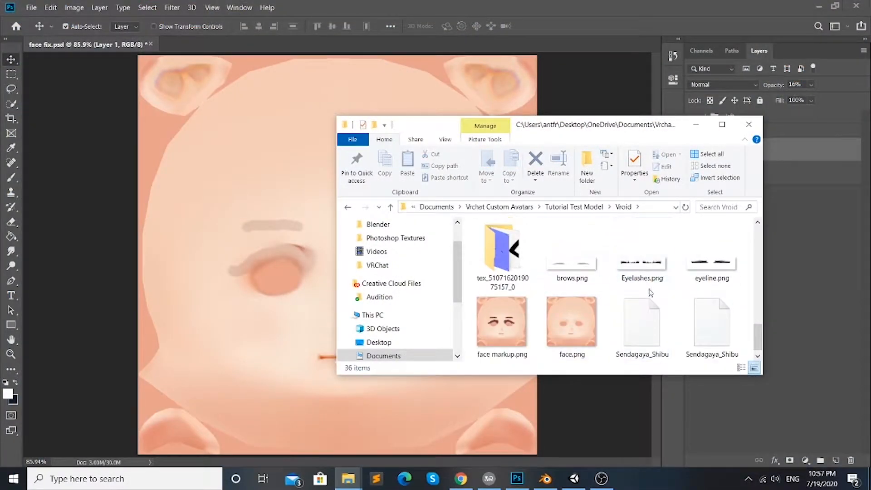
pyautogui.moveTo(715, 271); pyautogui.dragTo(573, 105)
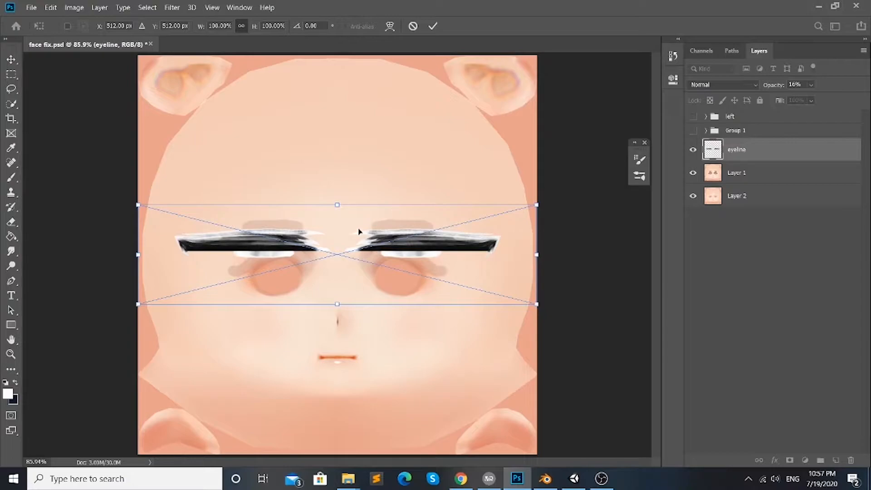
pyautogui.moveTo(406, 243); pyautogui.dragTo(406, 245)
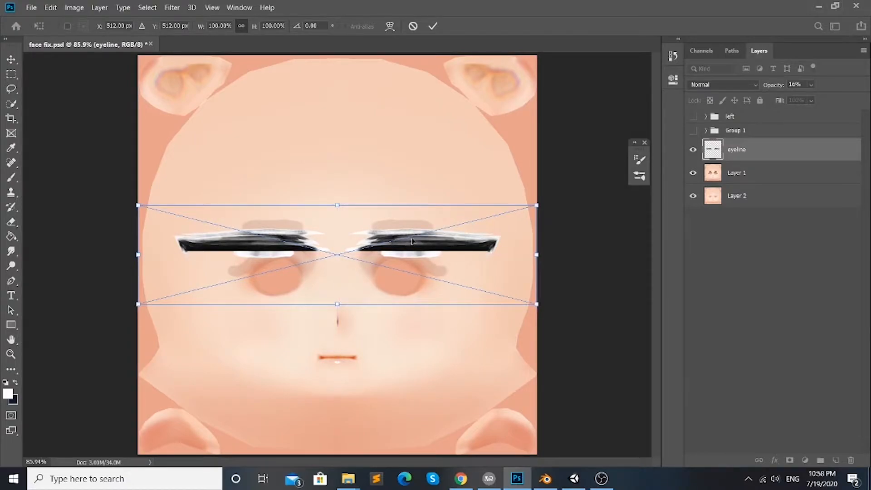
pyautogui.press('Return')
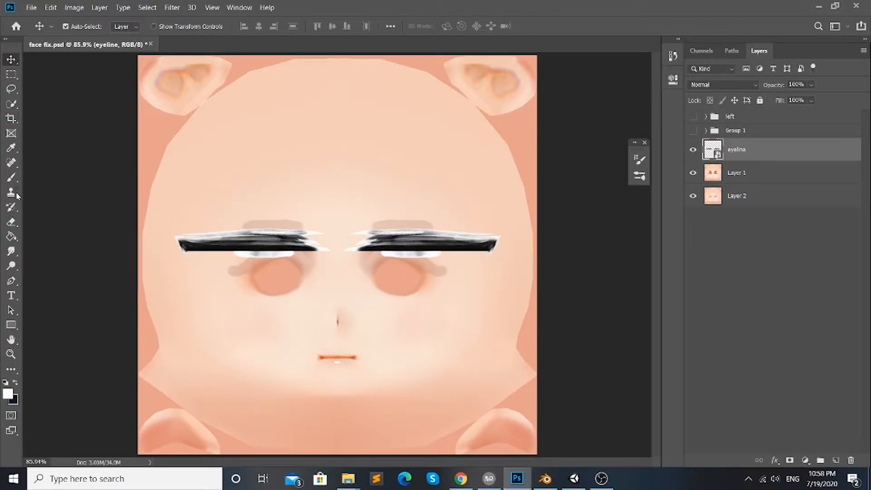
# Step: Rasterize the eyeline layer and erase its left half, keeping only the right eye's line
pyautogui.click(12, 222)
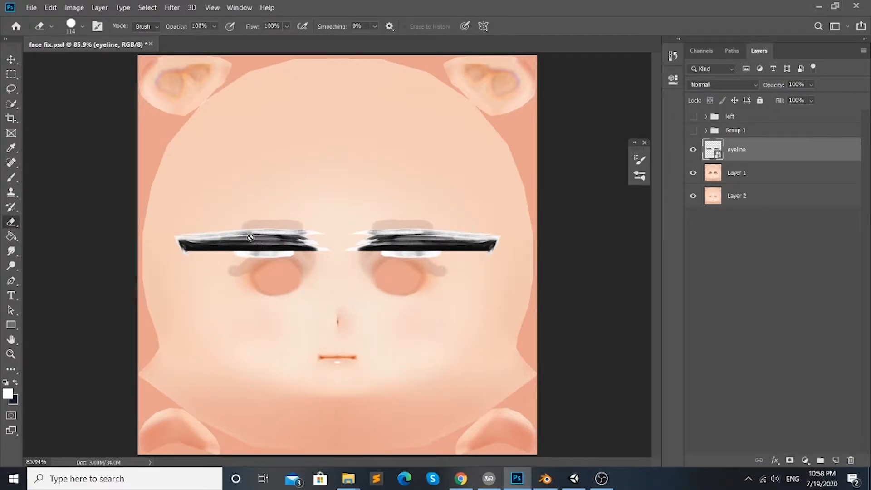
pyautogui.click(297, 244)
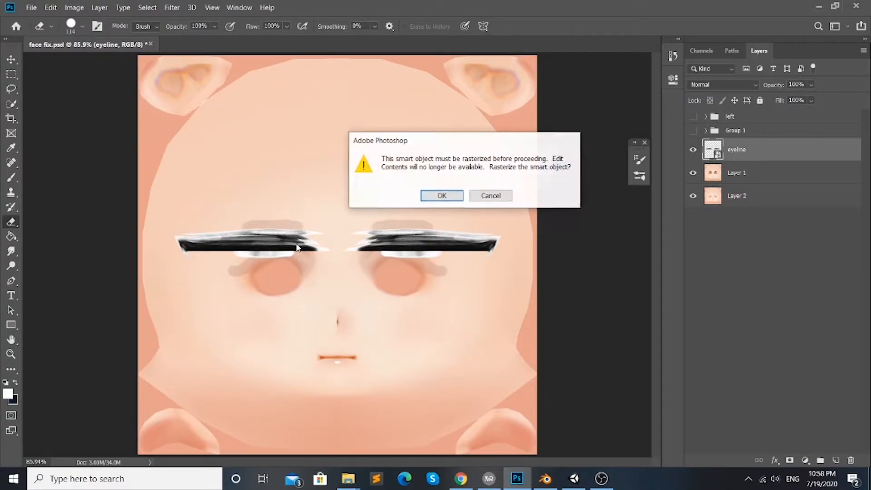
pyautogui.click(439, 200)
pyautogui.moveTo(317, 219)
pyautogui.mouseDown()
pyautogui.moveTo(315, 238)
pyautogui.moveTo(183, 244)
pyautogui.mouseUp()
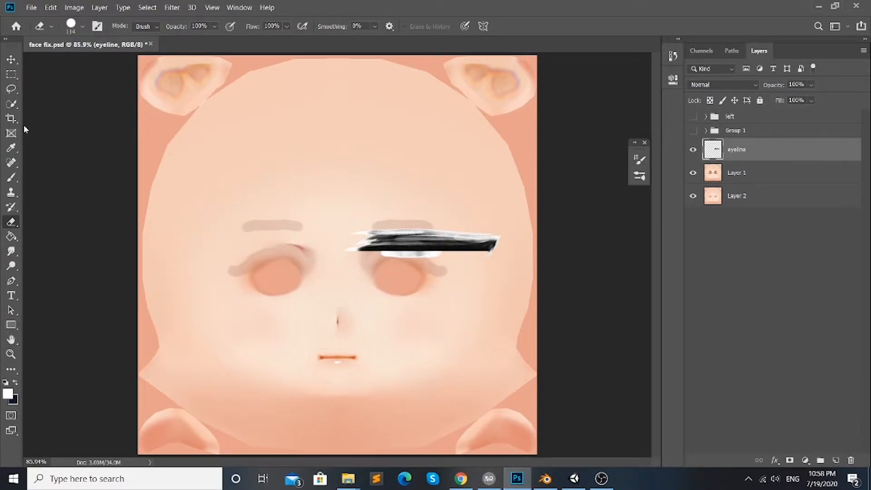
# Step: Move the eyeline onto the right eye's upper lid and scale it proportionally to about 60% with Free Transform
pyautogui.click(11, 61)
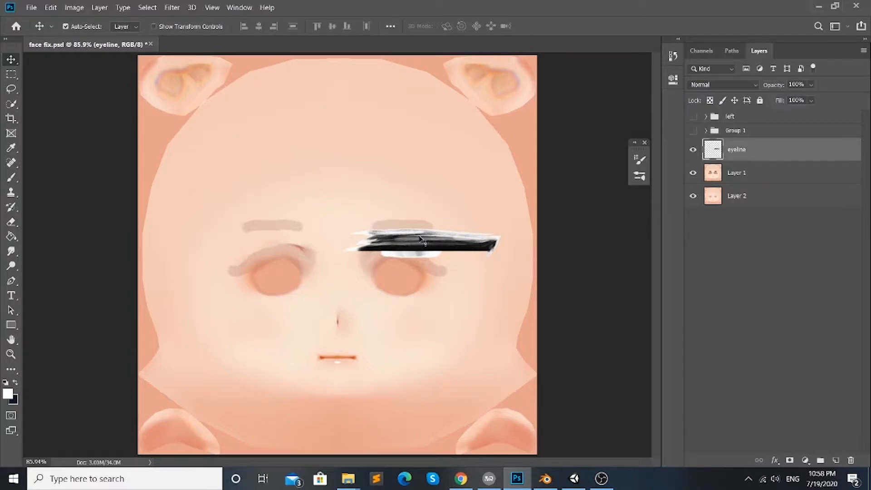
pyautogui.moveTo(421, 241)
pyautogui.mouseDown()
pyautogui.moveTo(420, 231)
pyautogui.moveTo(408, 231)
pyautogui.moveTo(397, 247)
pyautogui.moveTo(408, 255)
pyautogui.mouseUp()
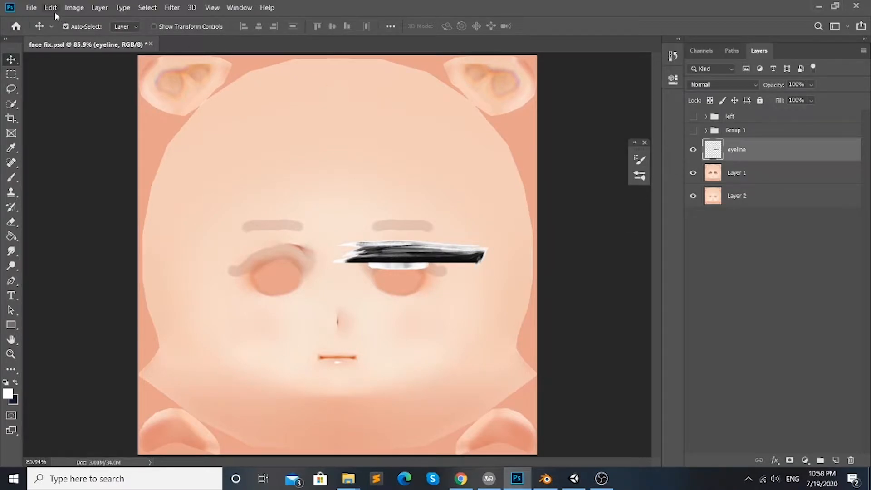
pyautogui.click(52, 7)
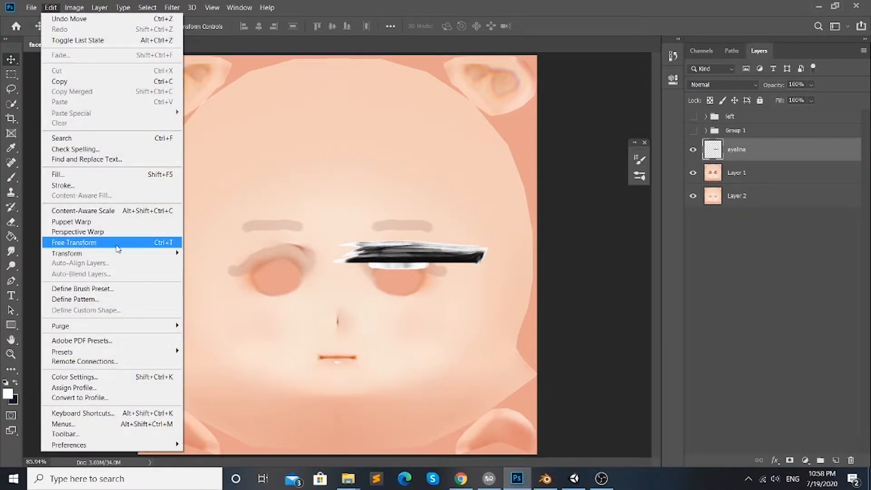
pyautogui.click(119, 242)
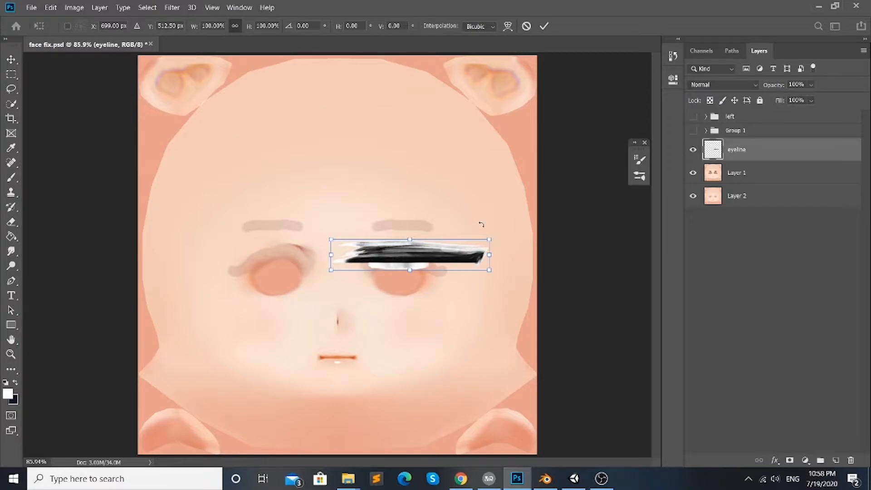
pyautogui.hotkey('ctrl', '+')
pyautogui.hotkey('ctrl', '+')
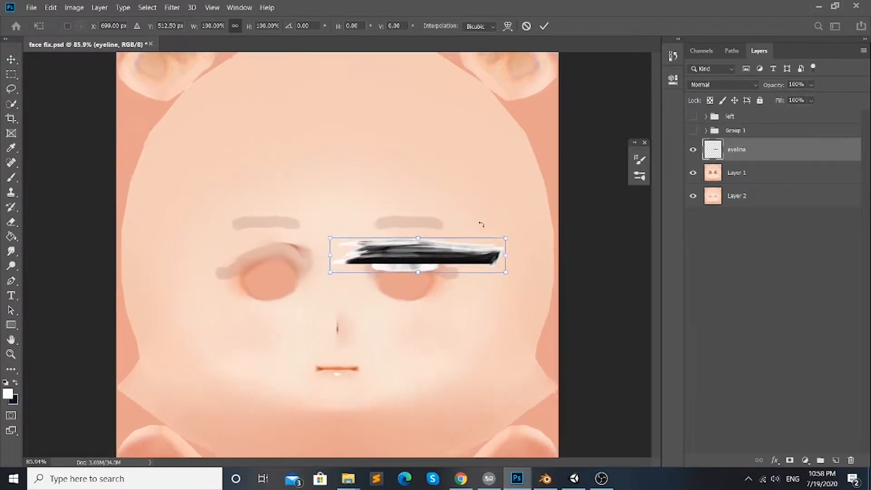
pyautogui.moveTo(443, 464); pyautogui.dragTo(482, 457)
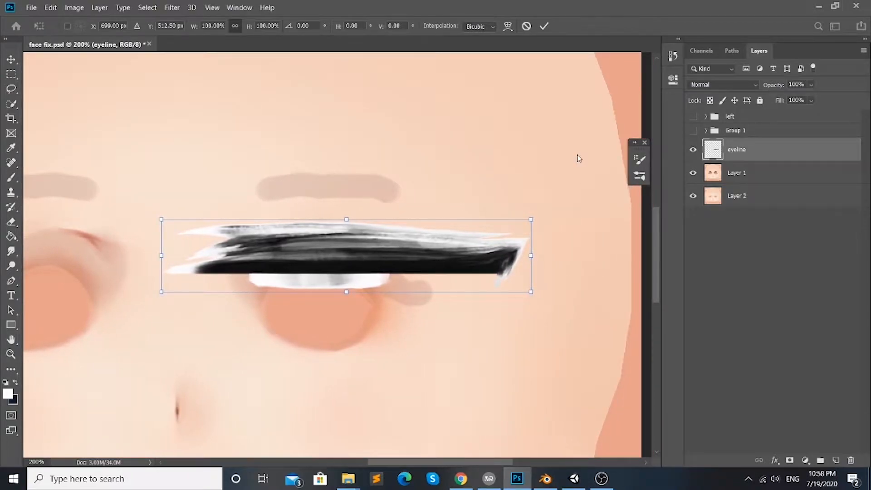
pyautogui.moveTo(532, 219); pyautogui.dragTo(388, 261)
pyautogui.moveTo(282, 282); pyautogui.dragTo(334, 273)
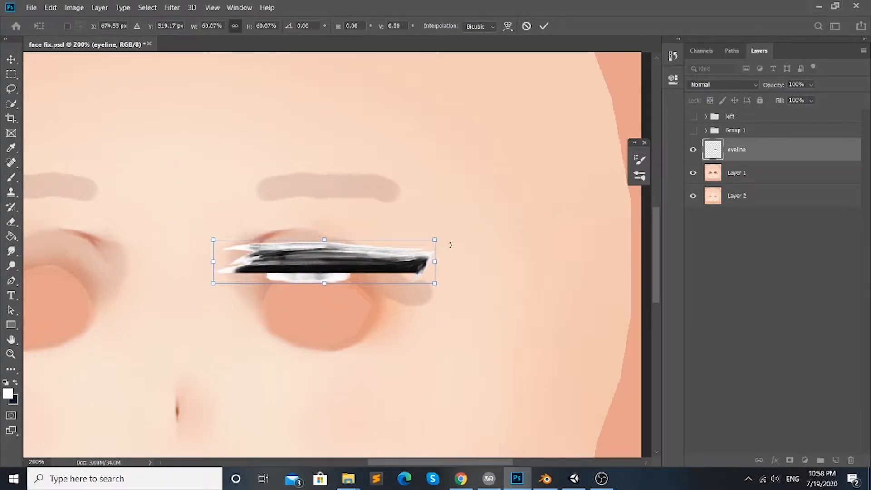
pyautogui.press('Return')
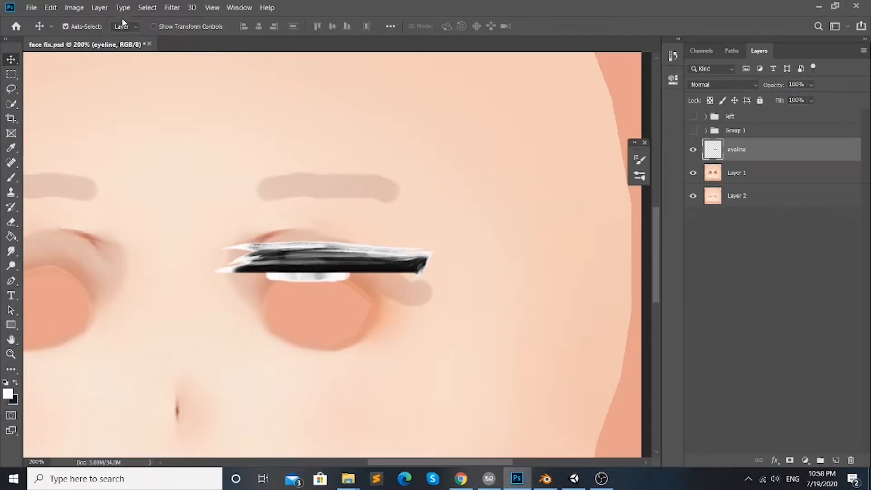
# Step: Warp the eyeline layer so its outer end bends down around the right eye's outer corner
pyautogui.click(50, 8)
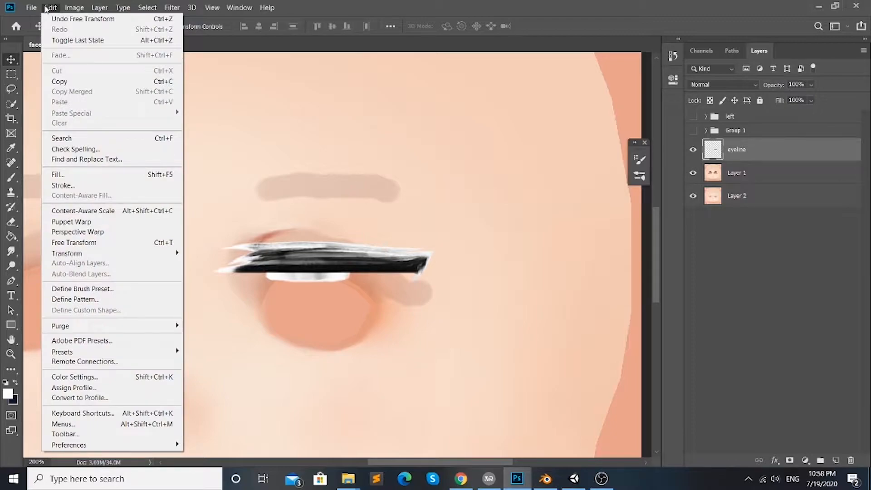
pyautogui.moveTo(120, 261)
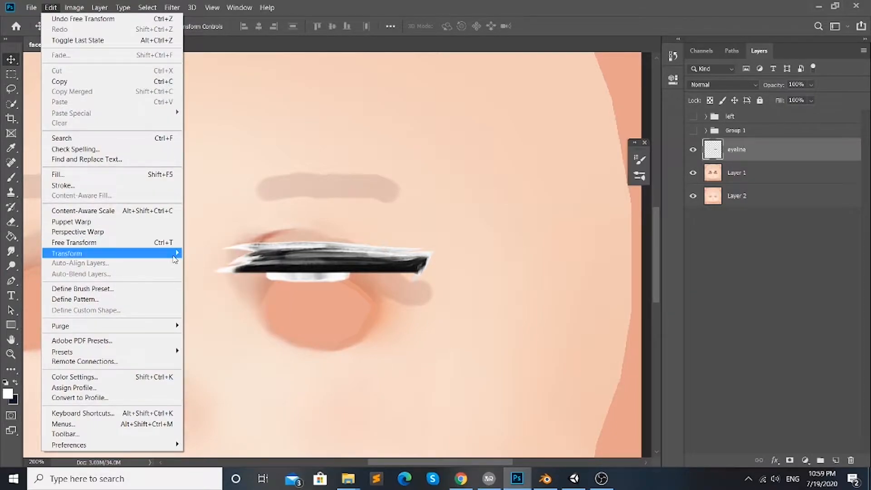
pyautogui.click(209, 321)
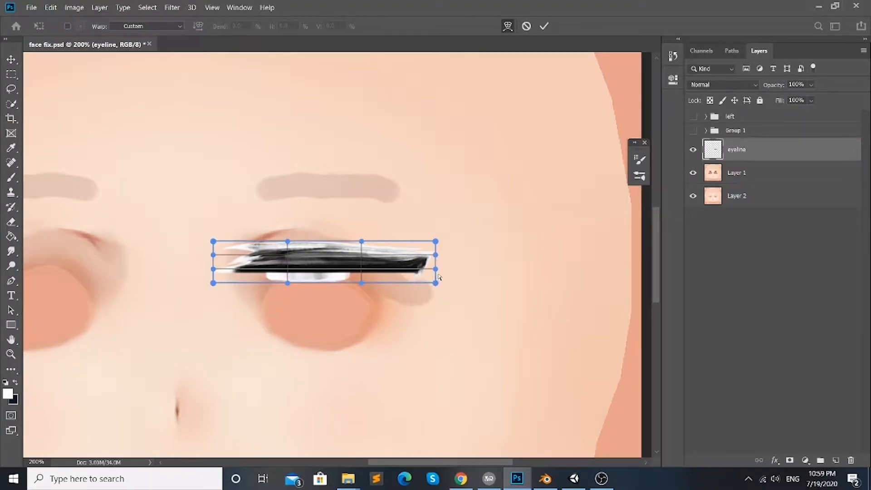
pyautogui.moveTo(435, 283); pyautogui.dragTo(361, 371)
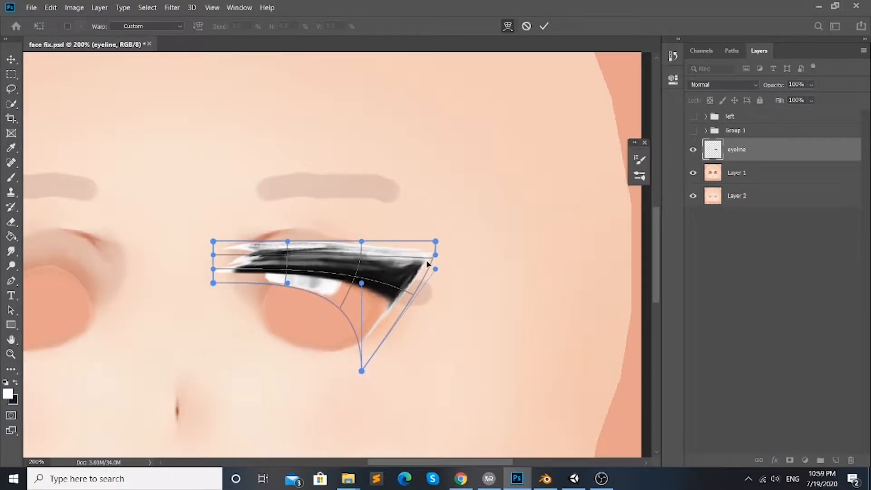
pyautogui.moveTo(437, 255); pyautogui.dragTo(388, 303)
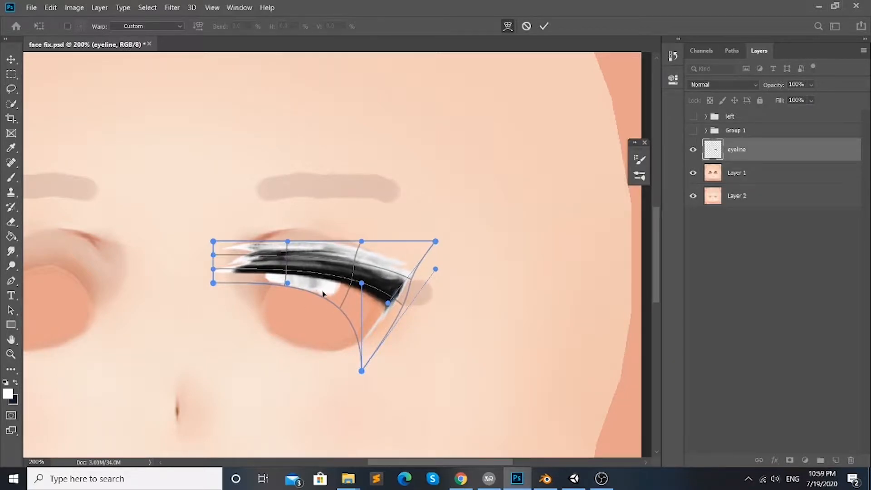
# Step: Bend the eyeline's middle and inner end into an arch following the right eye's upper edge
pyautogui.moveTo(344, 284); pyautogui.dragTo(340, 283)
pyautogui.moveTo(284, 273); pyautogui.dragTo(289, 279)
pyautogui.moveTo(213, 284); pyautogui.dragTo(278, 329)
pyautogui.moveTo(214, 255); pyautogui.dragTo(225, 291)
pyautogui.moveTo(214, 241); pyautogui.dragTo(223, 279)
pyautogui.moveTo(436, 242); pyautogui.dragTo(426, 263)
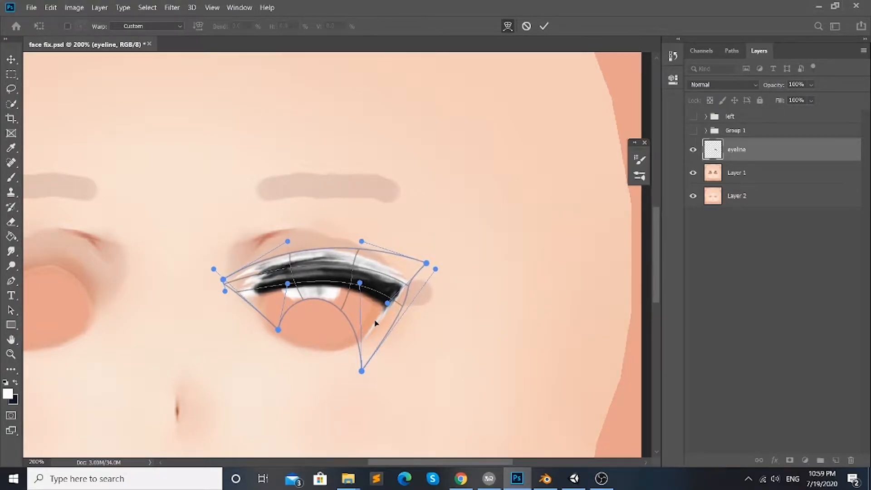
# Step: Pull the eyeline's outer corner slightly inward to fit the eye opening and apply the warp
pyautogui.moveTo(362, 370); pyautogui.dragTo(359, 357)
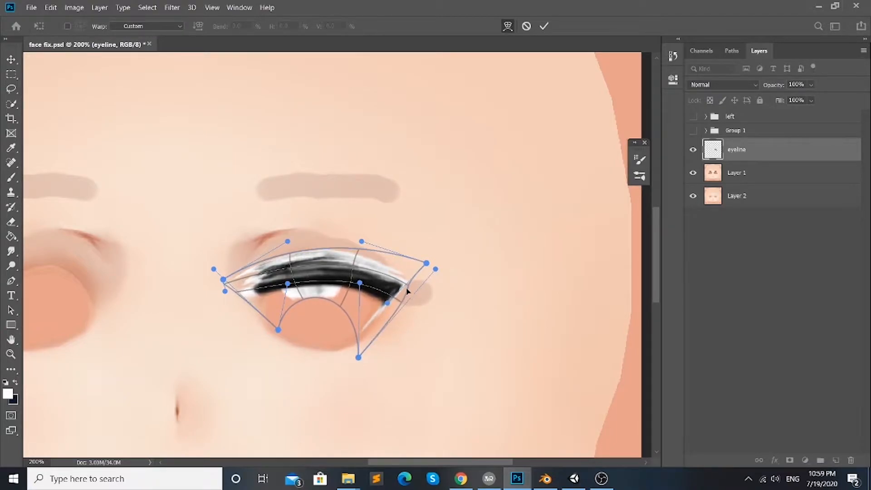
pyautogui.moveTo(401, 301); pyautogui.dragTo(391, 302)
pyautogui.moveTo(426, 264); pyautogui.dragTo(422, 272)
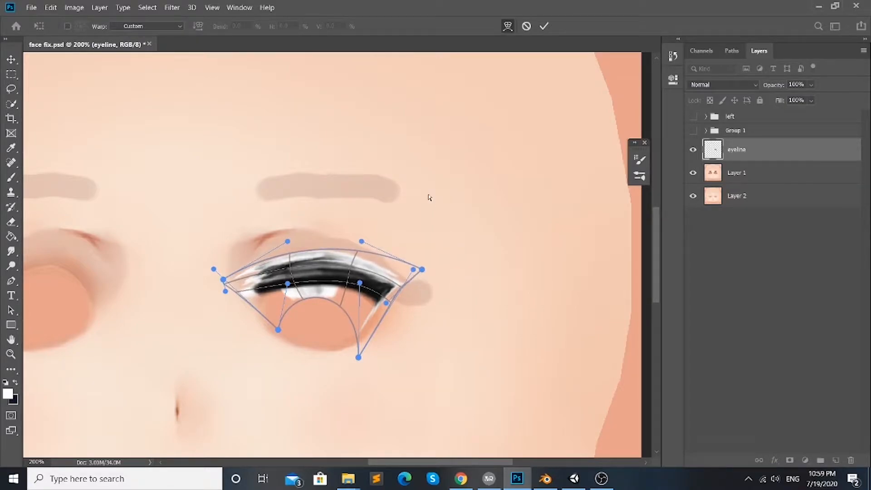
pyautogui.press('Return')
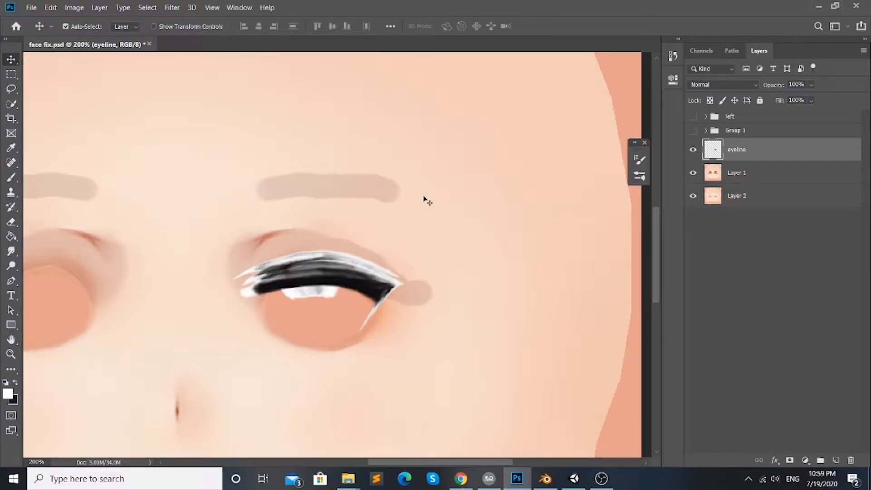
# Step: Preview the Moonlight.3DL color lookup on the eyeline layer without applying it
pyautogui.hotkey('ctrl', '-')
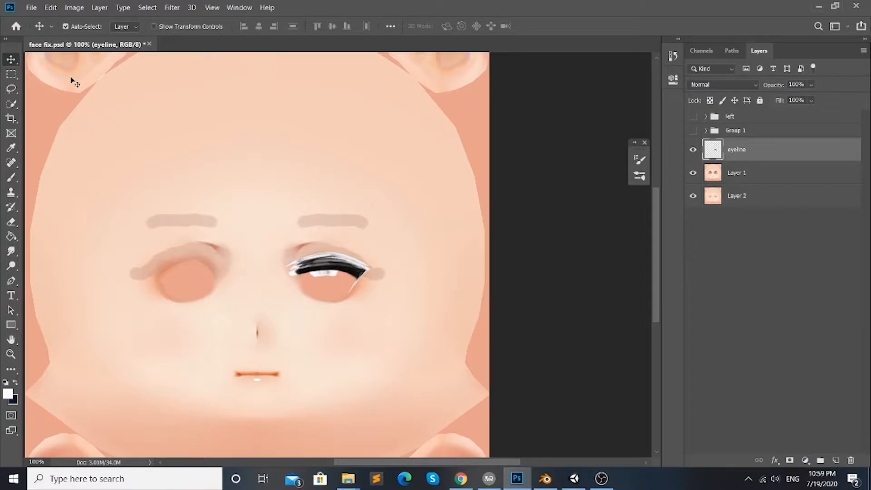
pyautogui.click(74, 7)
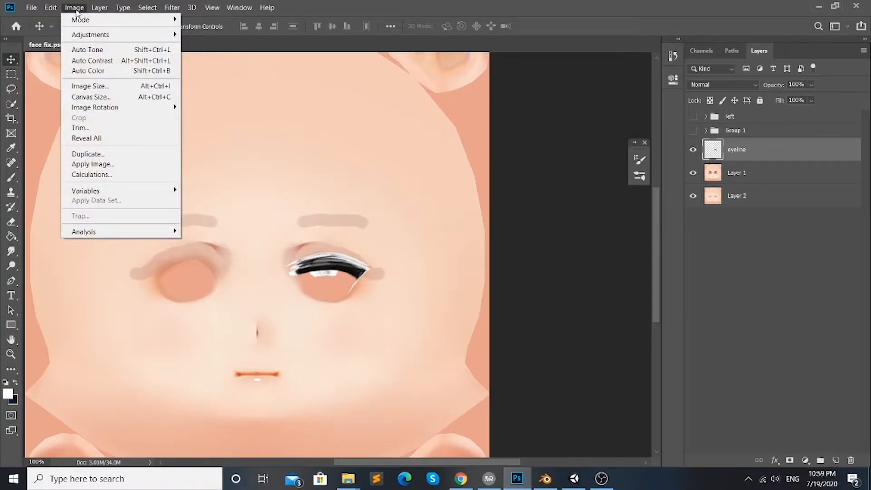
pyautogui.moveTo(131, 40)
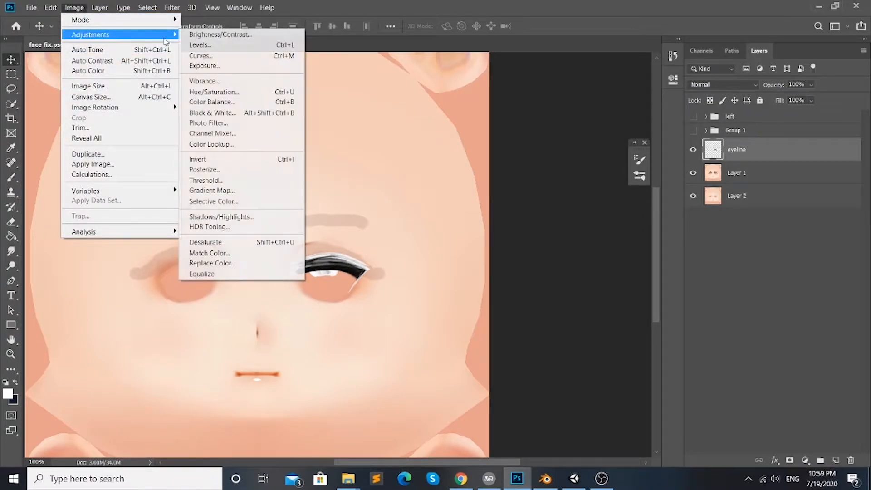
pyautogui.click(226, 146)
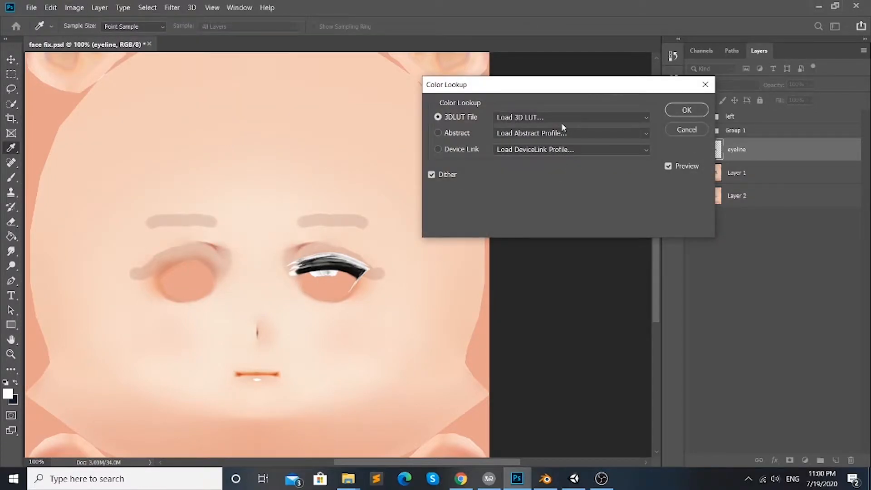
pyautogui.click(564, 119)
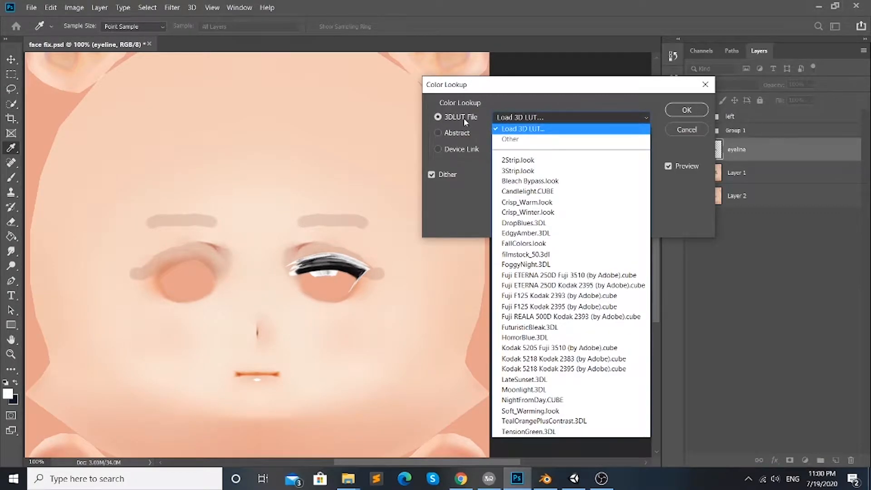
pyautogui.click(546, 390)
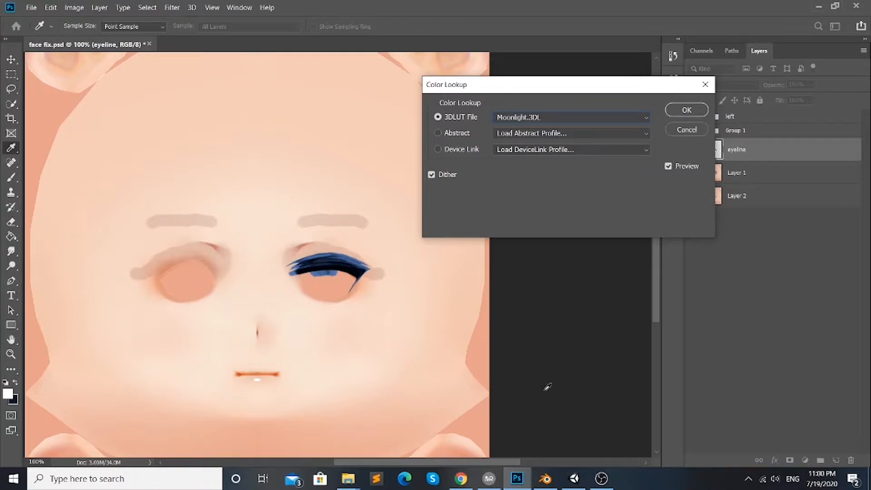
pyautogui.click(613, 114)
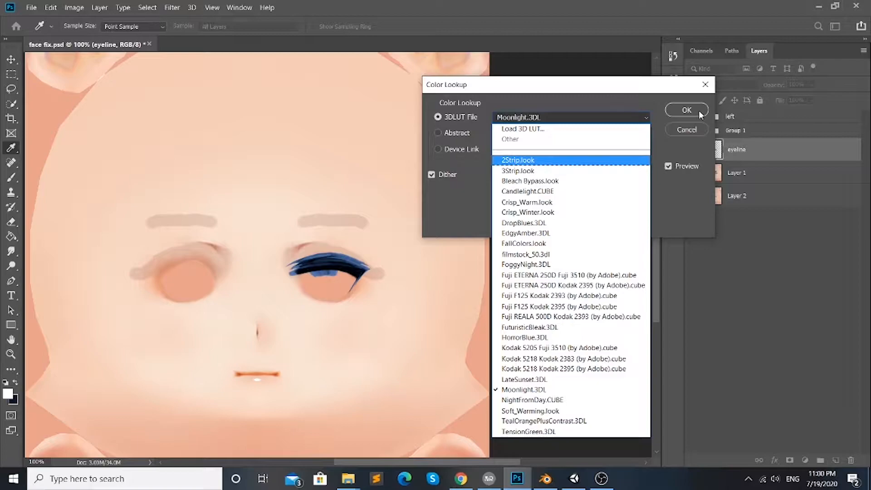
pyautogui.click(688, 132)
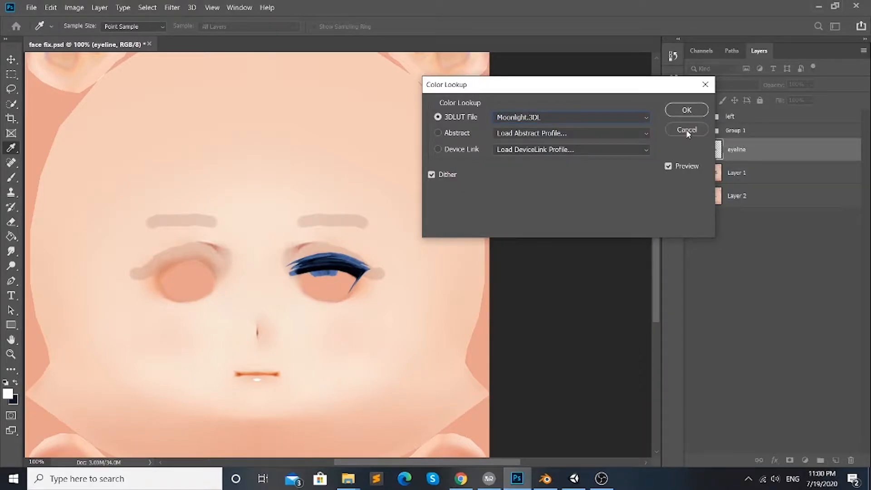
pyautogui.click(687, 130)
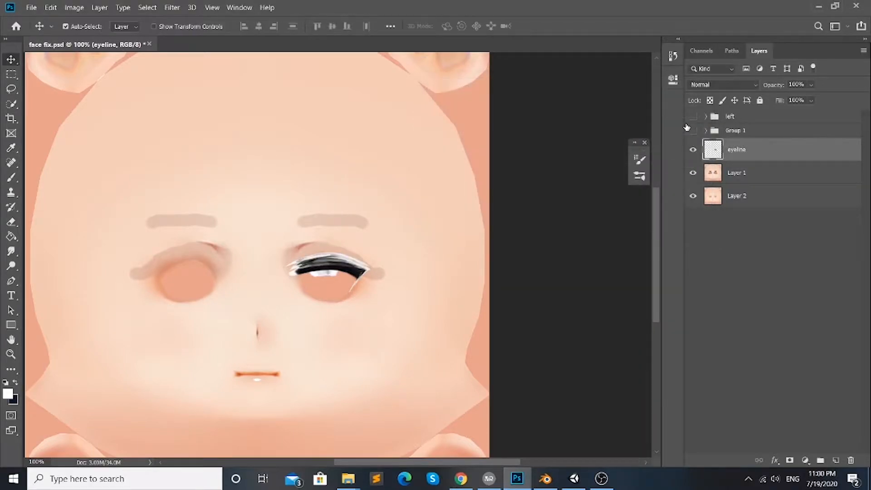
pyautogui.click(72, 7)
pyautogui.moveTo(113, 34)
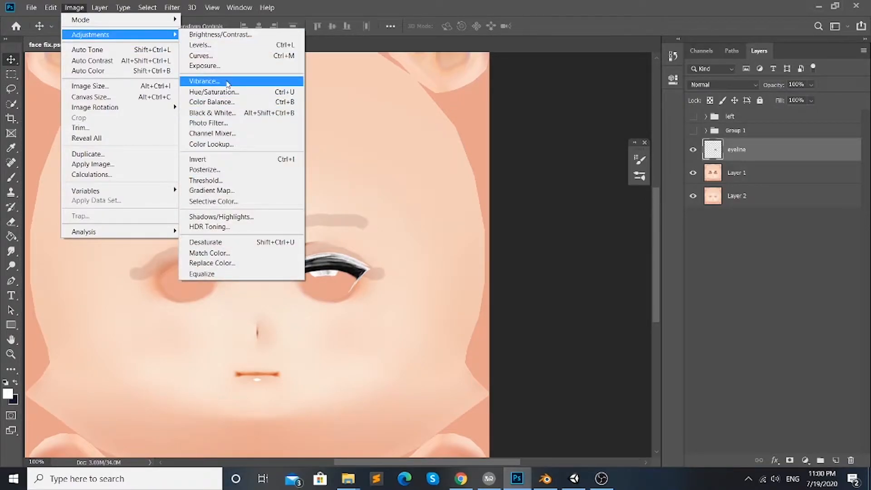
pyautogui.click(474, 218)
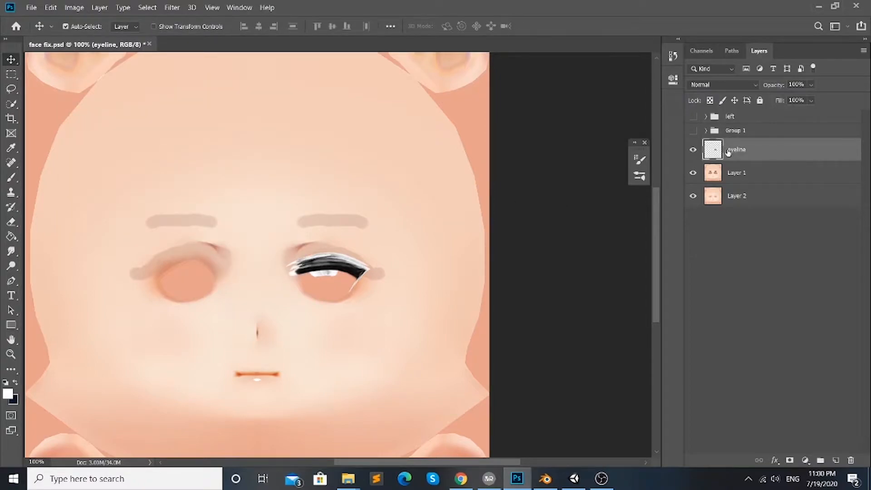
# Step: Delete the eyeline layer and show the finished right-eye features in Group 1 in place of the Layer 1 markup
pyautogui.press('Delete')
pyautogui.click(693, 131)
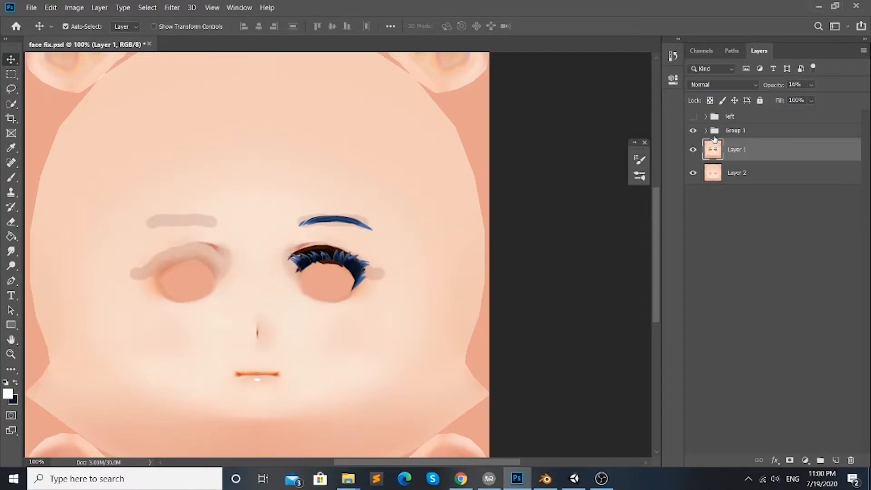
pyautogui.click(694, 150)
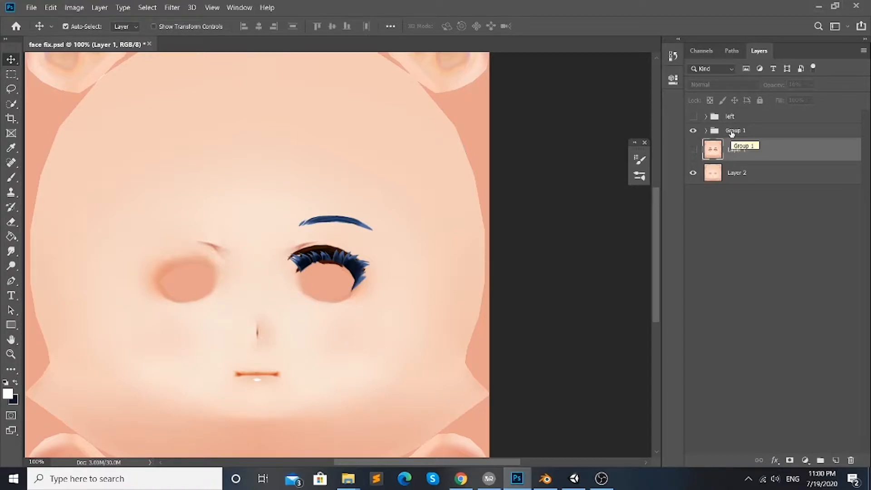
# Step: Examine the layers inside Group 1, select the group, and briefly show the left group to compare both eyes
pyautogui.click(706, 131)
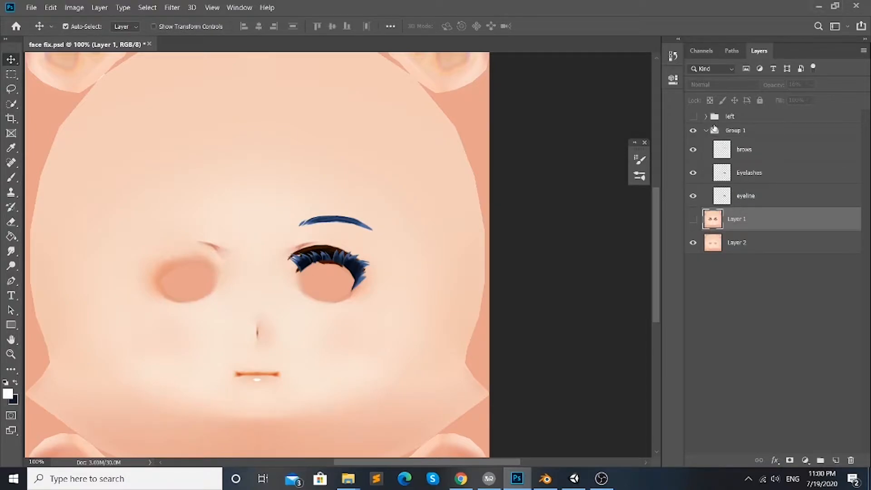
pyautogui.click(707, 131)
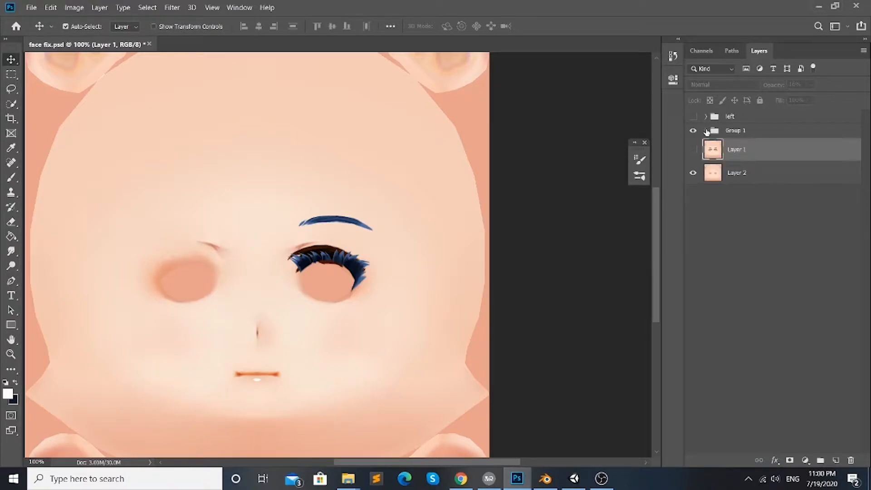
pyautogui.click(736, 132)
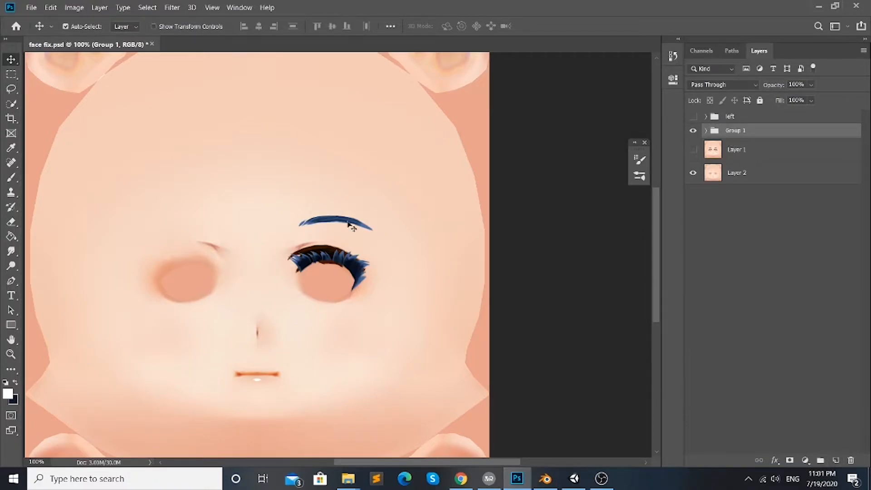
pyautogui.click(693, 117)
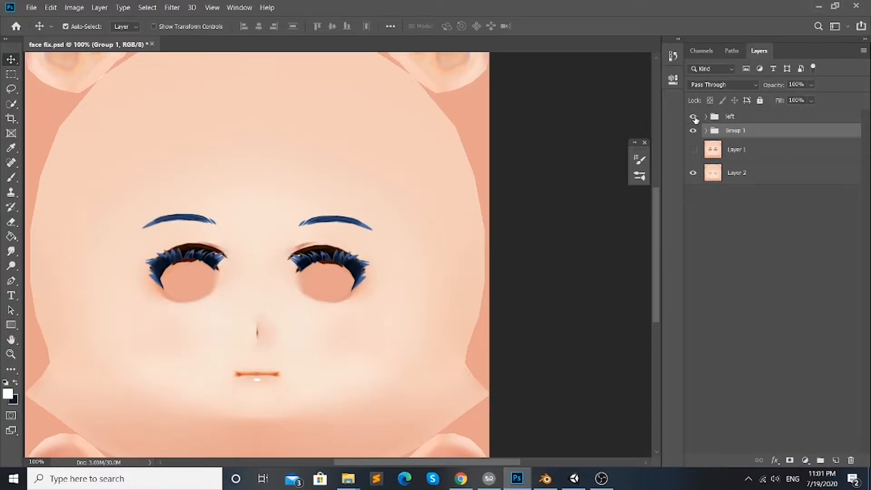
pyautogui.click(694, 117)
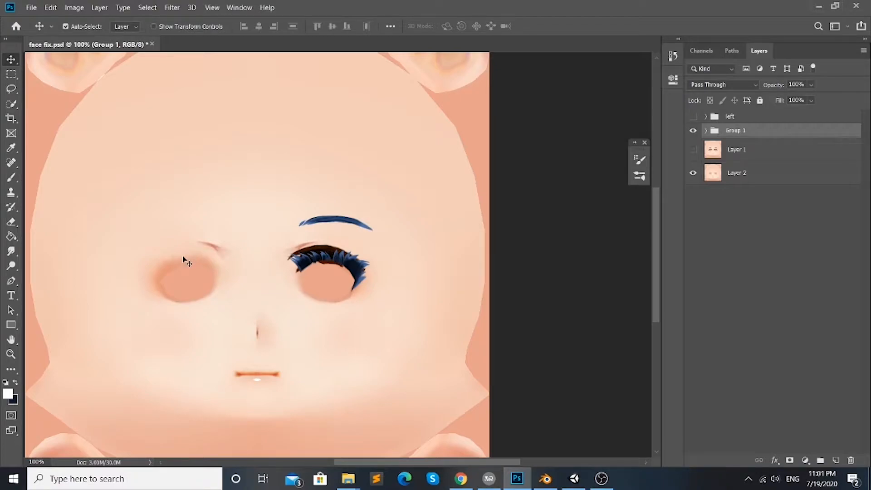
# Step: Look over the transform options for Group 1 without applying any, and show the left group alongside it
pyautogui.click(53, 9)
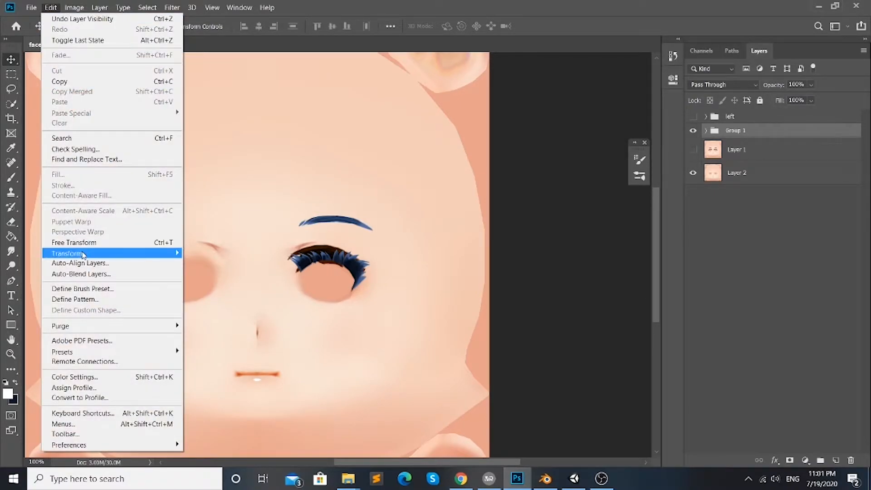
pyautogui.moveTo(181, 255)
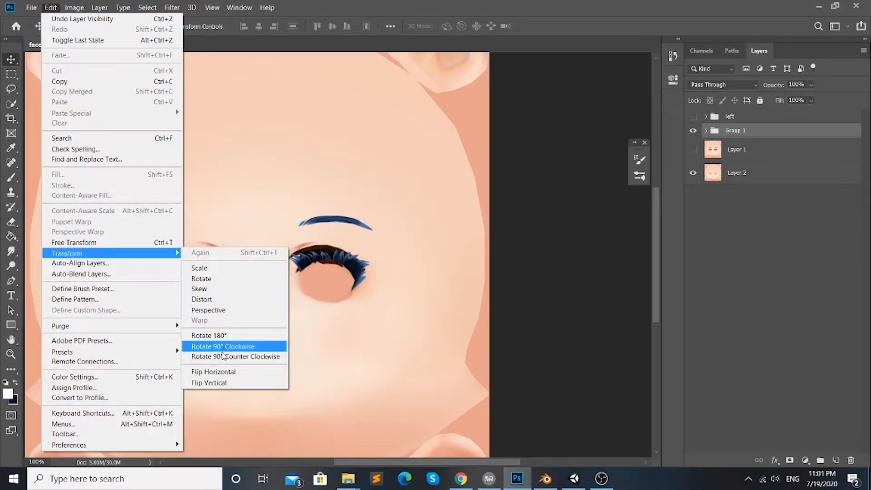
pyautogui.click(219, 191)
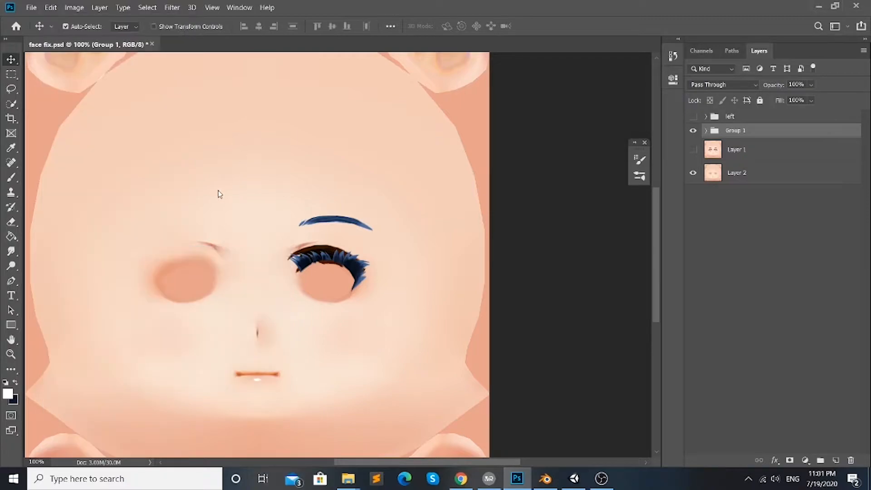
pyautogui.click(693, 116)
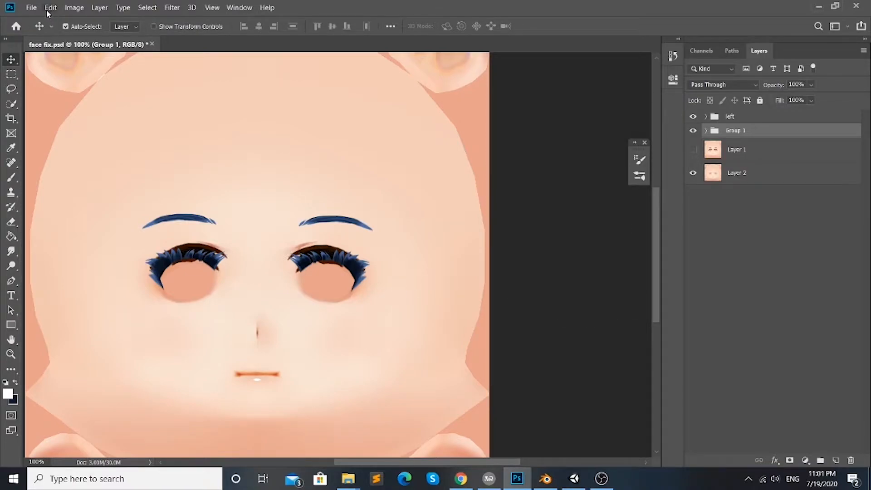
# Step: Review the file formats available for saving a copy of face fix.psd, and leave without saving
pyautogui.click(31, 7)
pyautogui.click(70, 131)
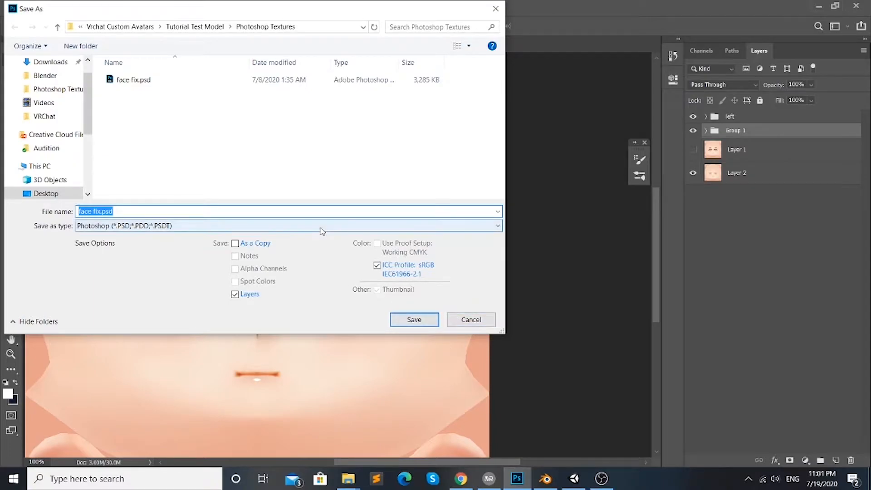
pyautogui.click(322, 229)
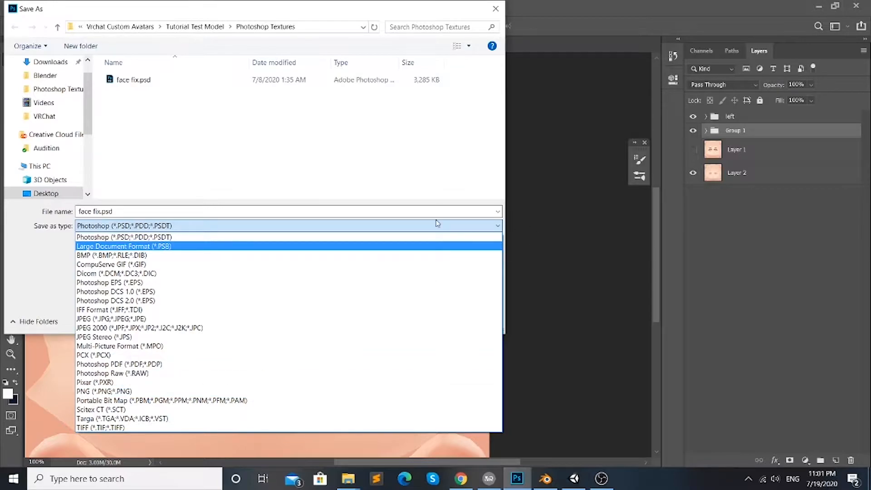
pyautogui.click(526, 299)
pyautogui.click(480, 317)
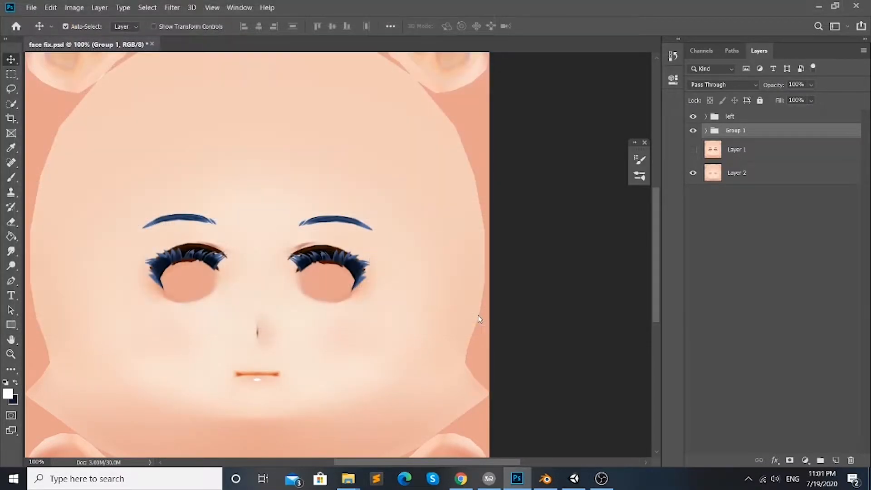
# Step: Close Photoshop without saving the changes to face fix.psd and switch to VRoid Studio
pyautogui.click(856, 5)
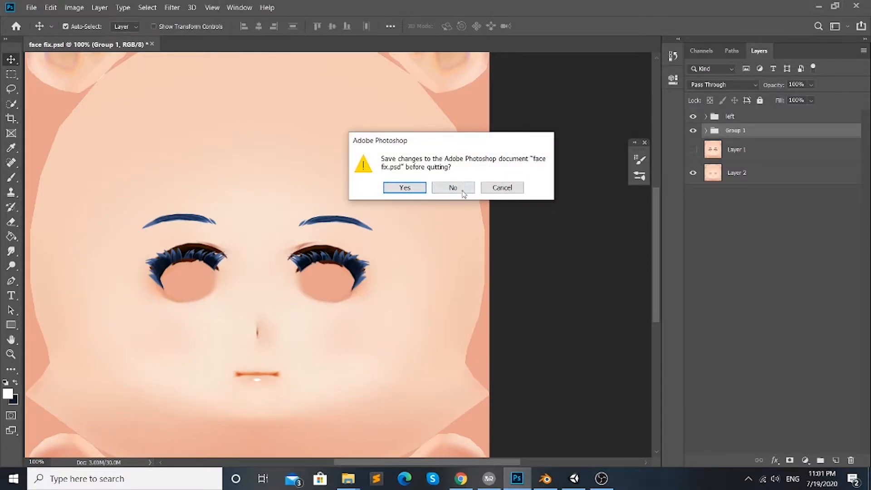
pyautogui.click(454, 188)
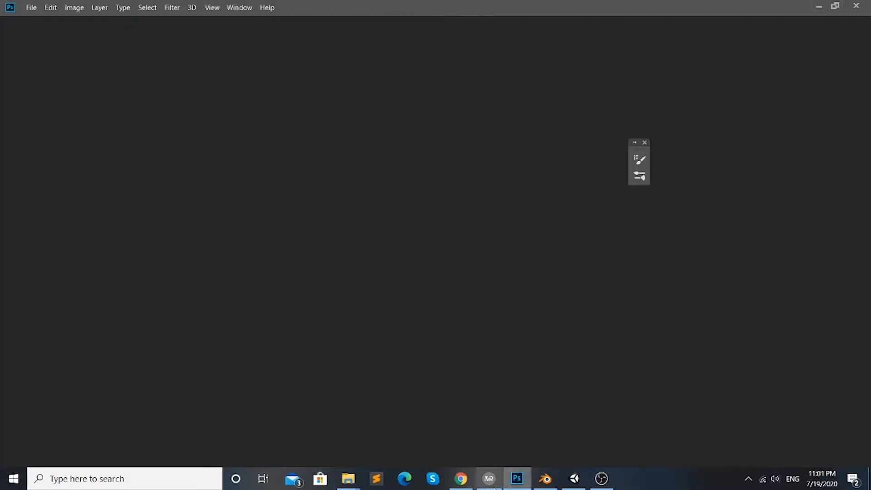
pyautogui.click(488, 478)
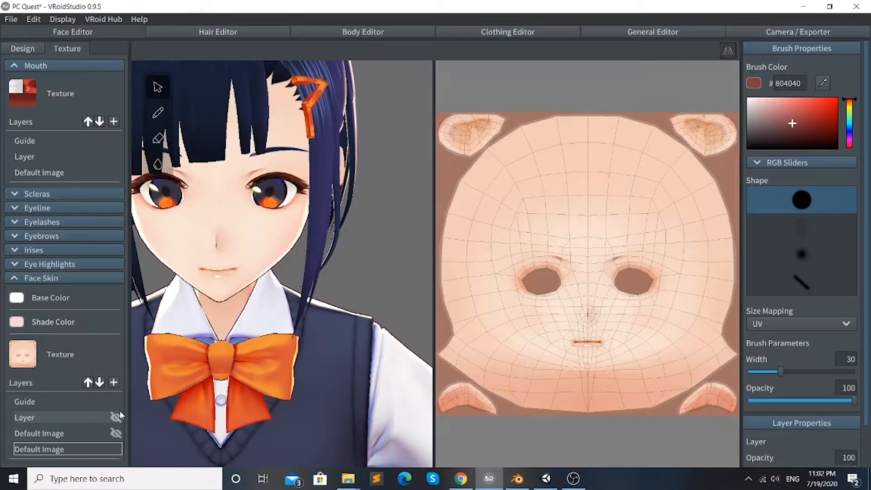
# Step: Browse to the Photoshop Textures folder holding face fix.png as the import source for the face skin's Layer, without importing it
pyautogui.click(94, 420)
pyautogui.rightClick(95, 418)
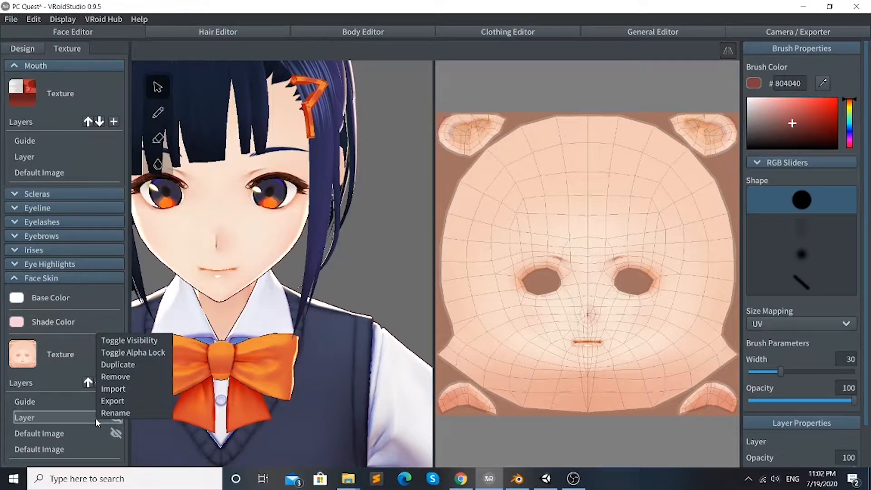
pyautogui.click(113, 390)
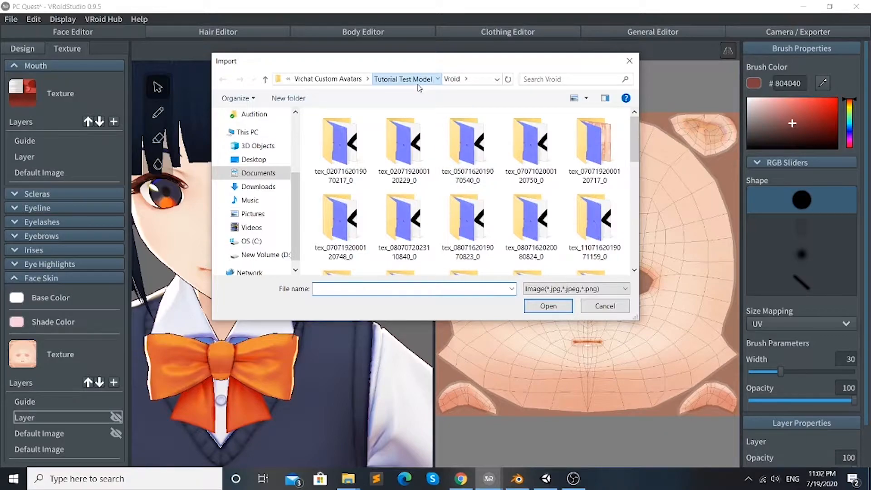
pyautogui.click(403, 79)
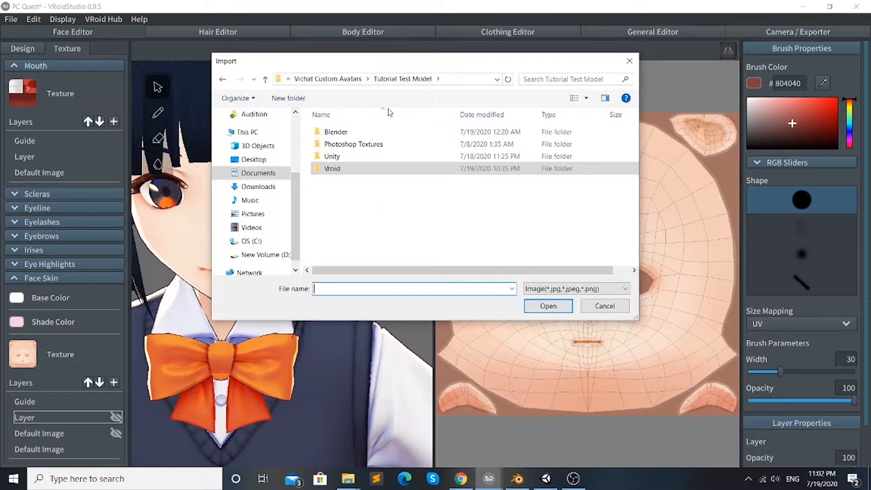
pyautogui.doubleClick(362, 145)
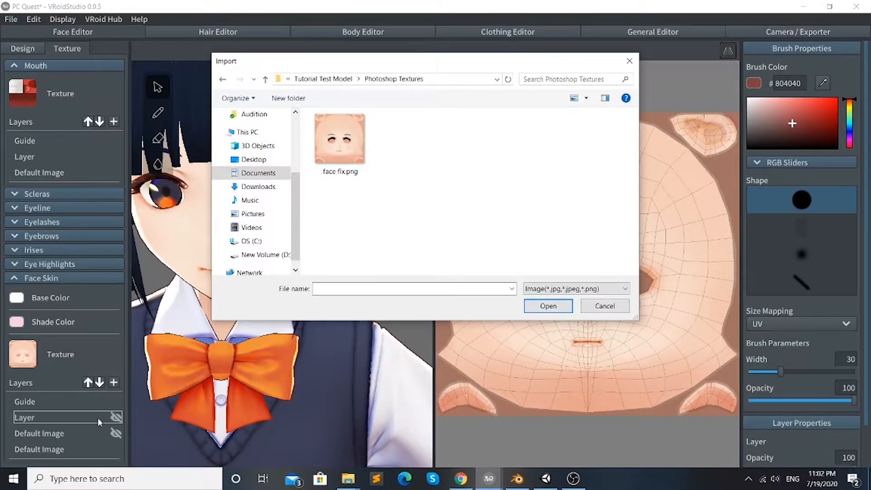
pyautogui.press('Escape')
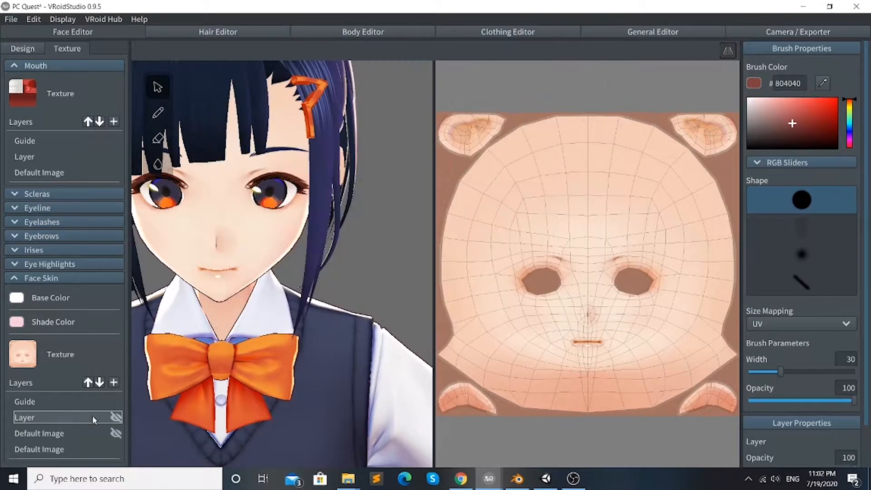
# Step: Hide the face skin's lowest Default Image layer, and show and select the Layer holding the combined eye and brow texture
pyautogui.click(118, 452)
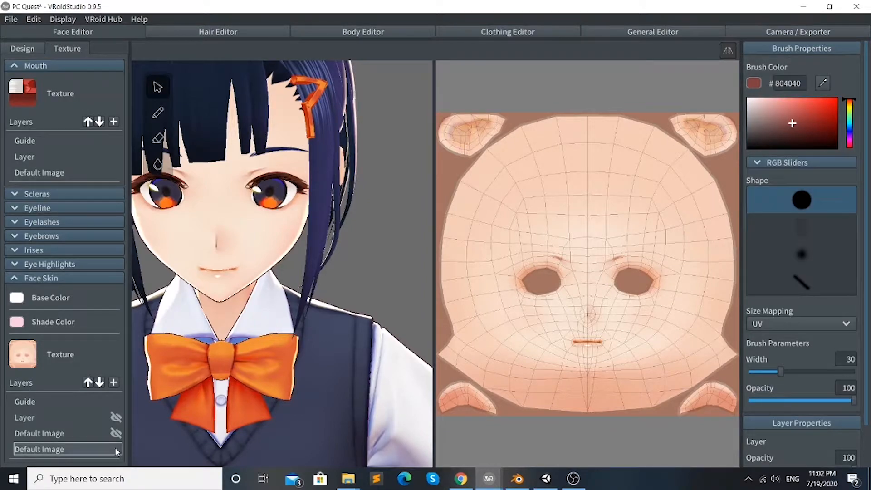
pyautogui.rightClick(118, 452)
pyautogui.click(150, 370)
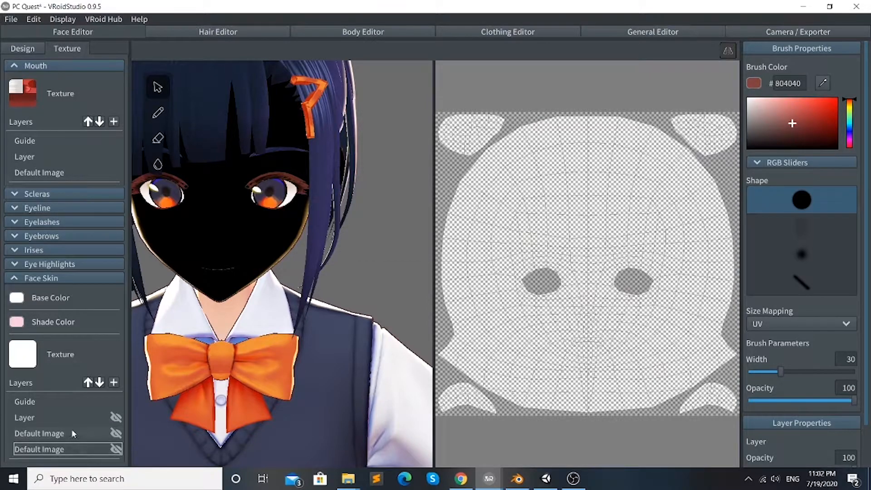
pyautogui.rightClick(114, 419)
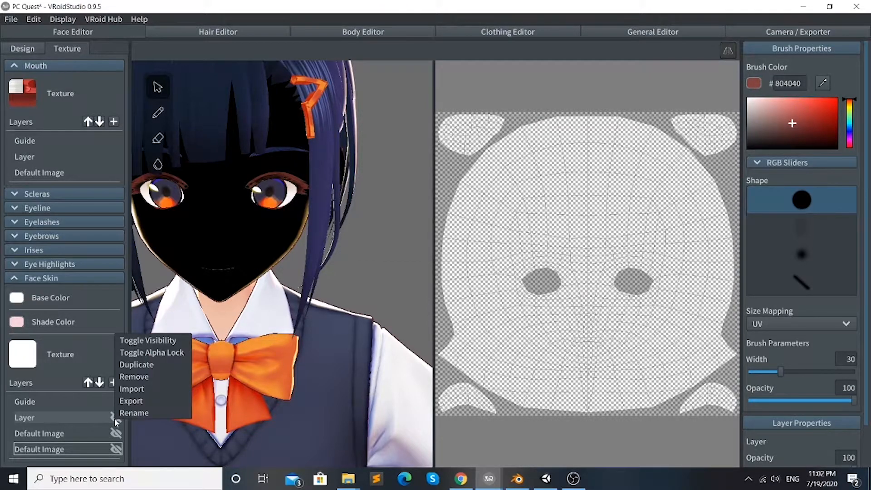
pyautogui.click(151, 345)
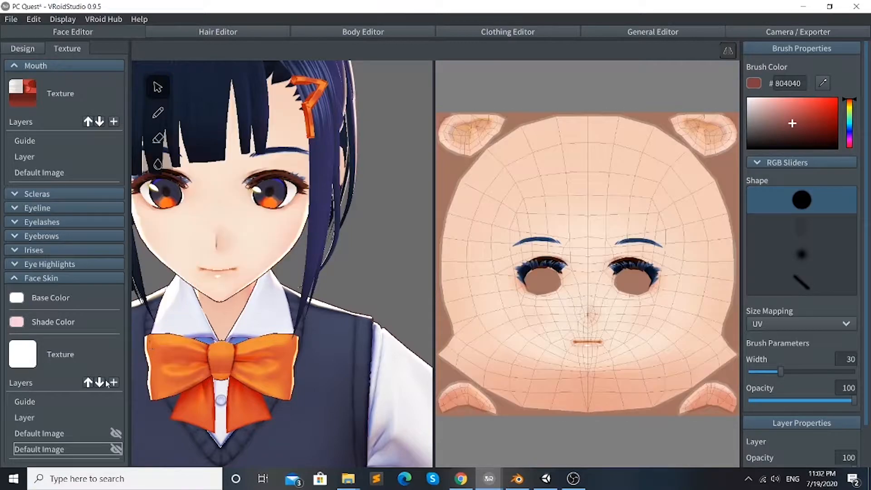
pyautogui.click(54, 416)
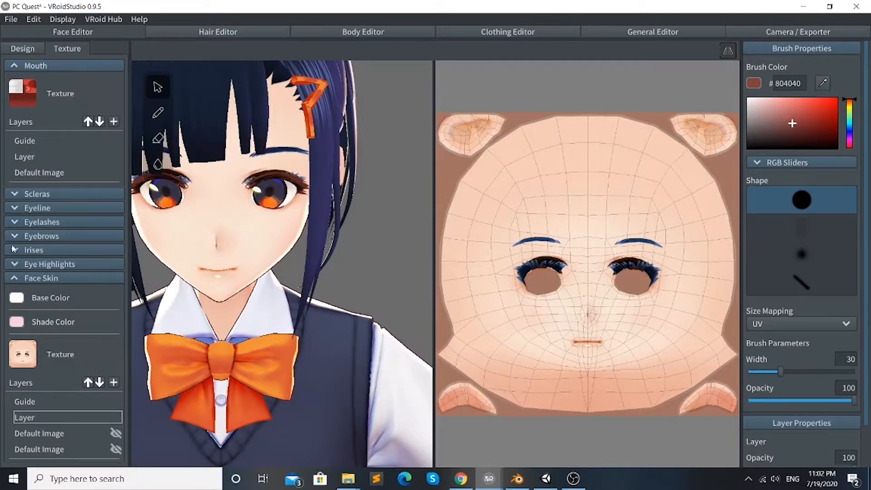
# Step: Hide the Default Image layer of the Eyeline texture and collapse its section
pyautogui.click(15, 282)
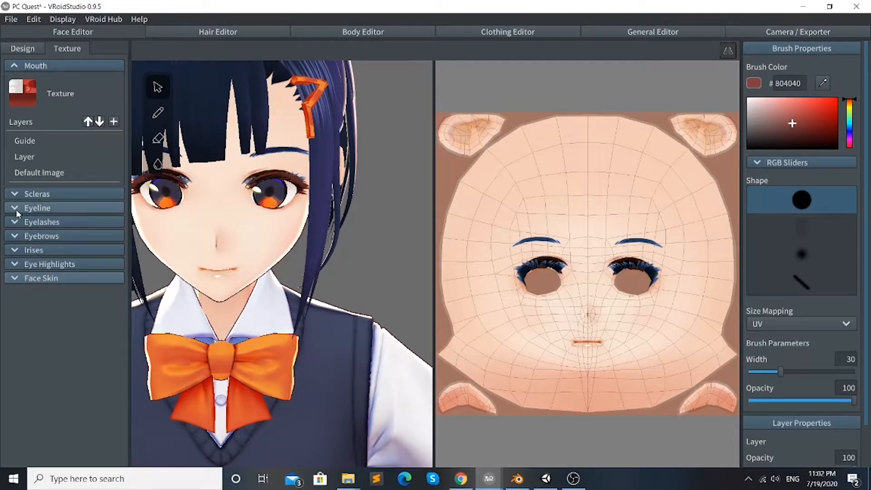
pyautogui.click(31, 207)
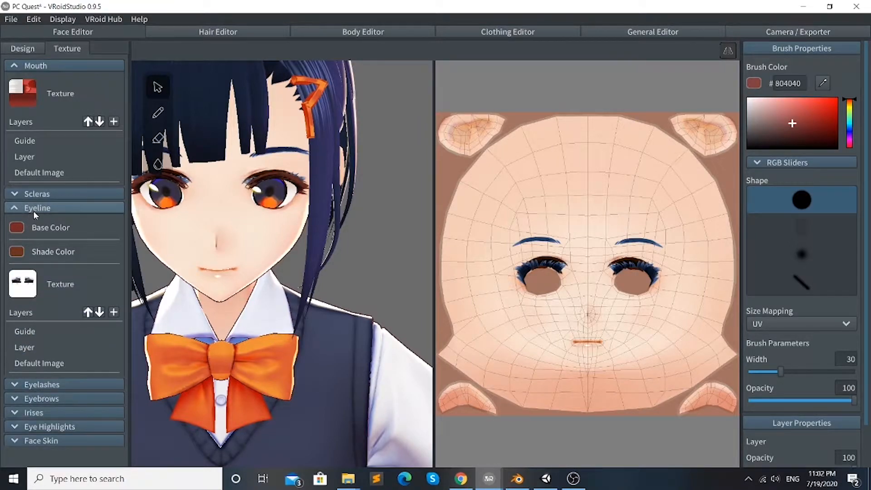
pyautogui.click(33, 210)
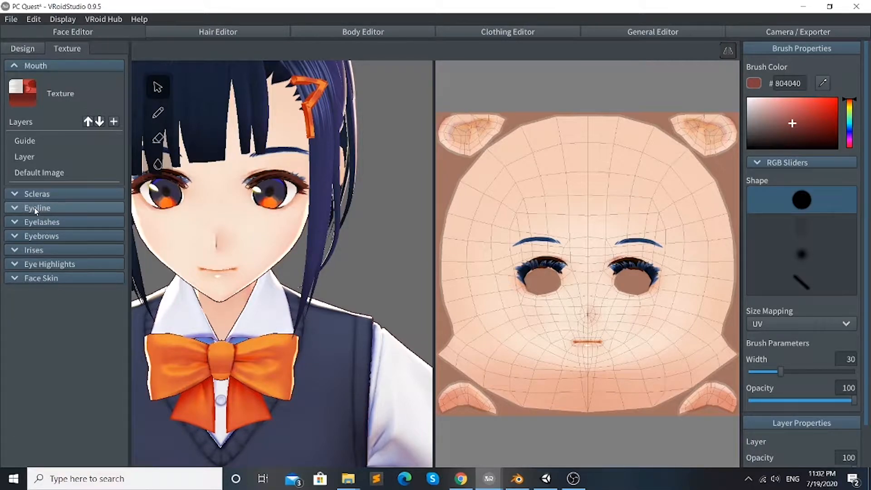
pyautogui.click(35, 210)
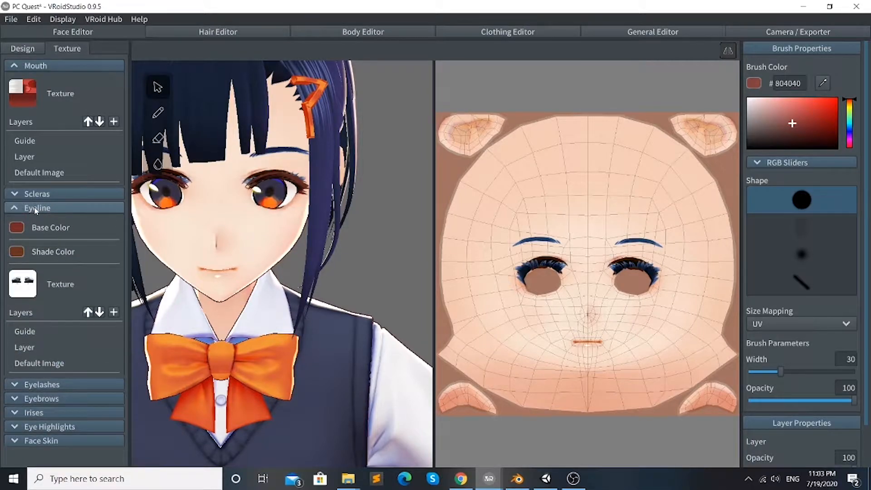
pyautogui.click(94, 363)
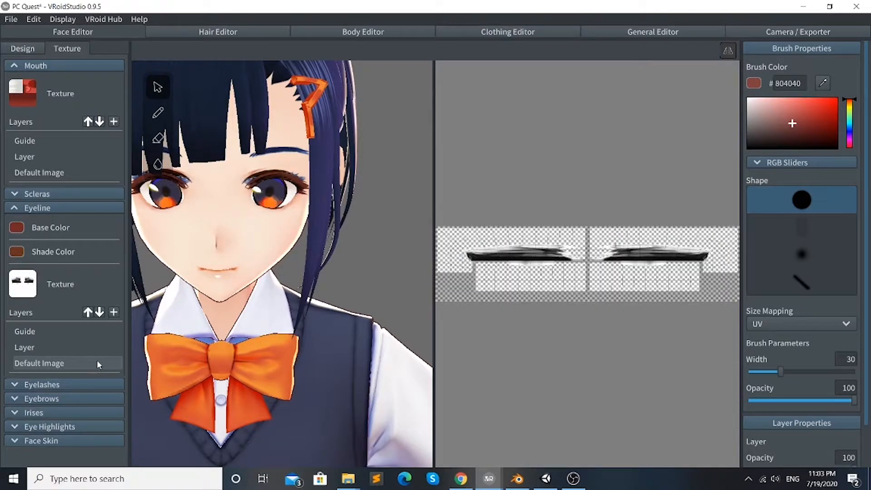
pyautogui.rightClick(98, 362)
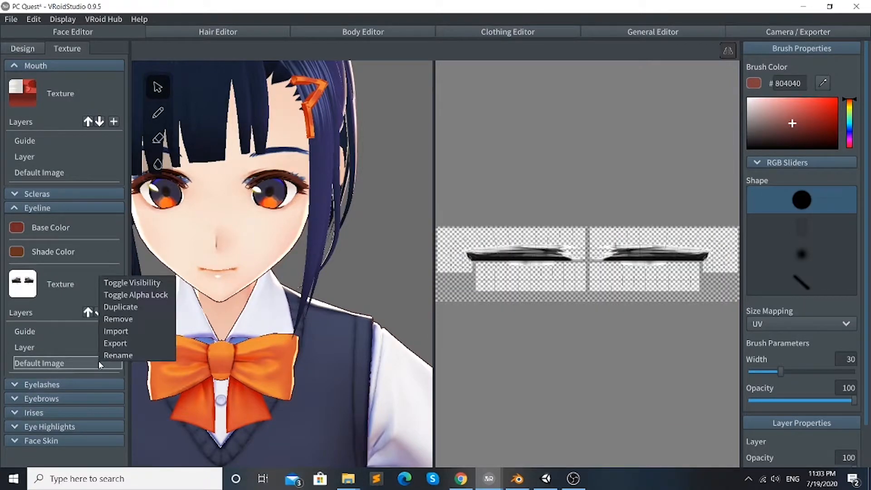
pyautogui.click(119, 283)
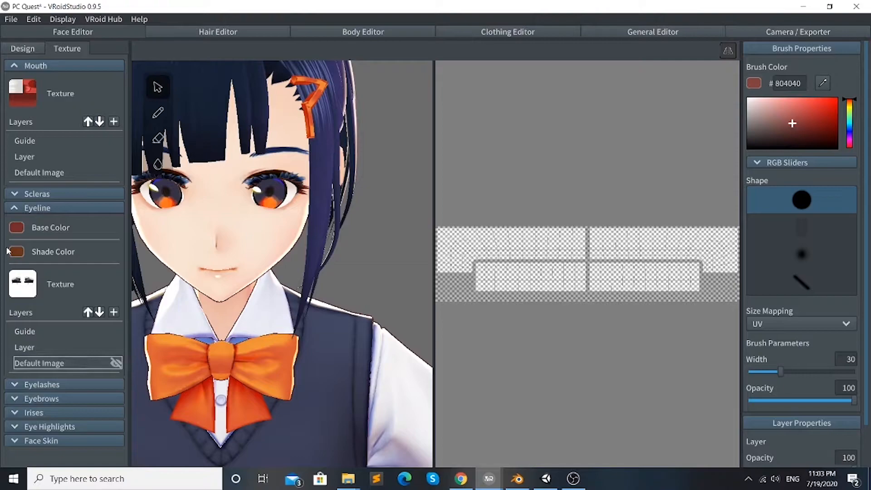
pyautogui.click(13, 210)
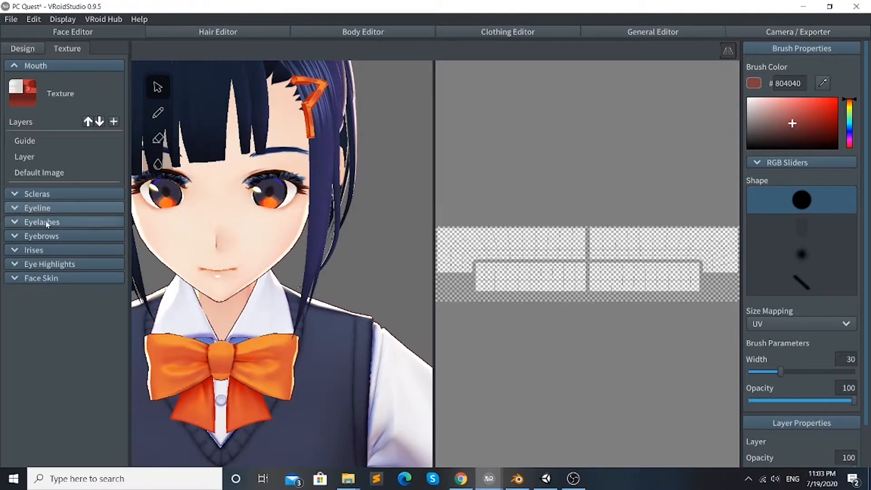
# Step: Check the Eyelashes section and inspect the painted lashes and eyeline around both of the avatar's eyes up close
pyautogui.click(45, 222)
pyautogui.click(46, 223)
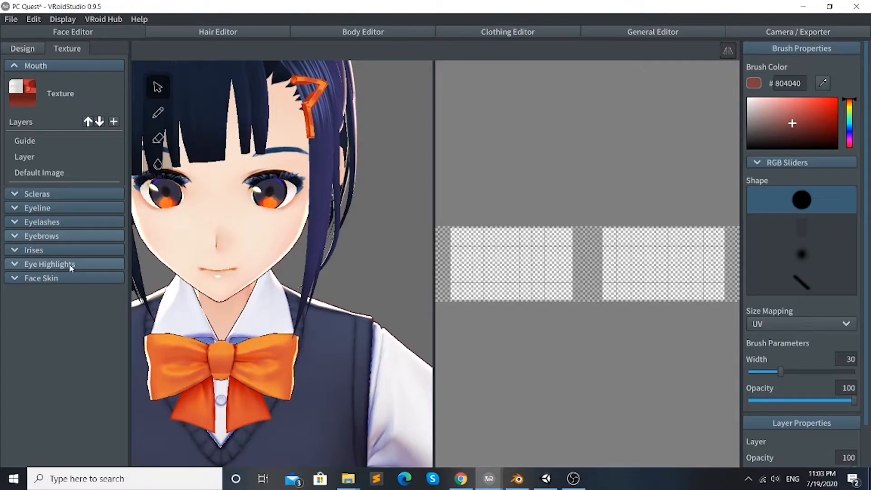
pyautogui.moveTo(169, 257); pyautogui.dragTo(226, 263, button='middle')
pyautogui.scroll(6, 172, 264)
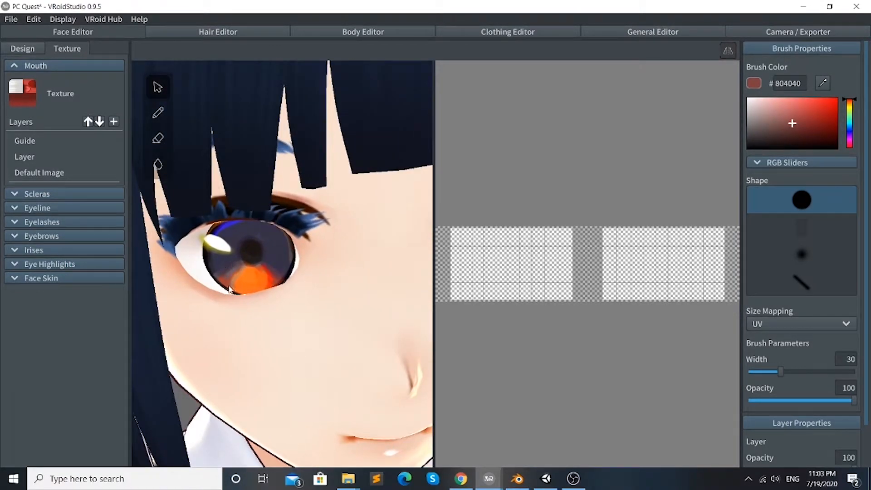
pyautogui.scroll(-3, 243, 327)
pyautogui.moveTo(246, 325); pyautogui.dragTo(242, 321, button='middle')
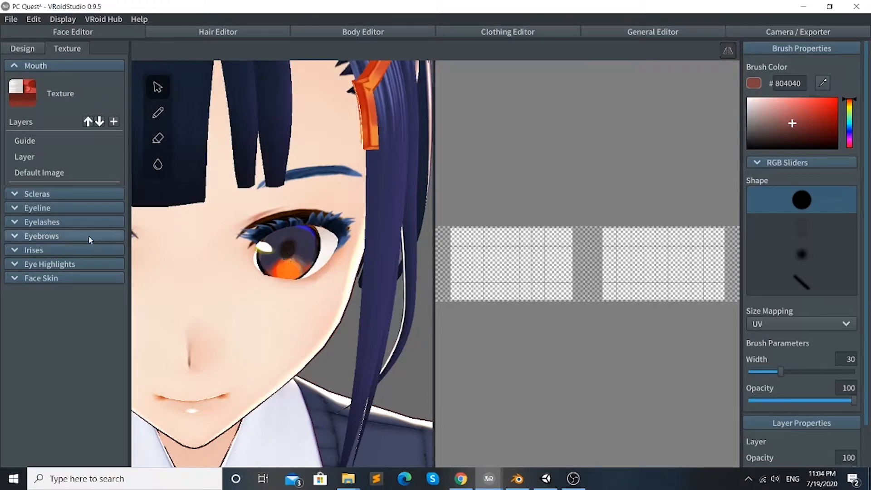
# Step: Check the Irises section and hide the Default Image layer of the Eye Highlights texture
pyautogui.click(61, 249)
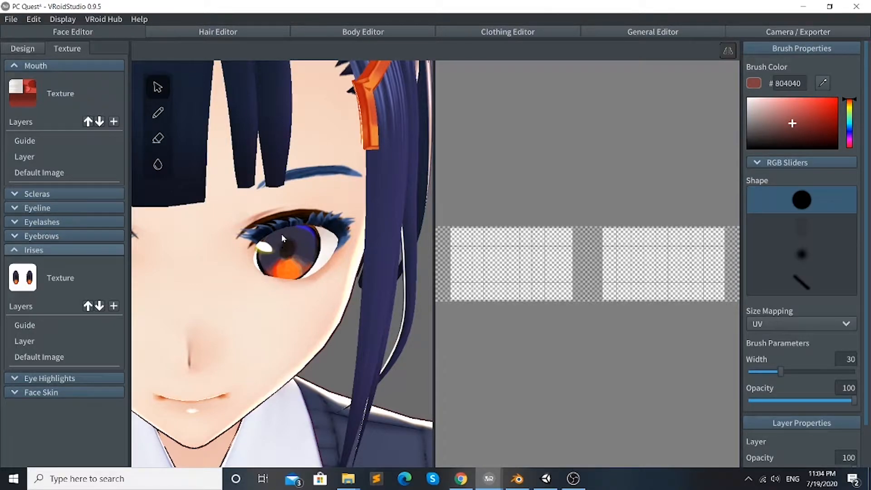
pyautogui.click(58, 378)
pyautogui.click(27, 250)
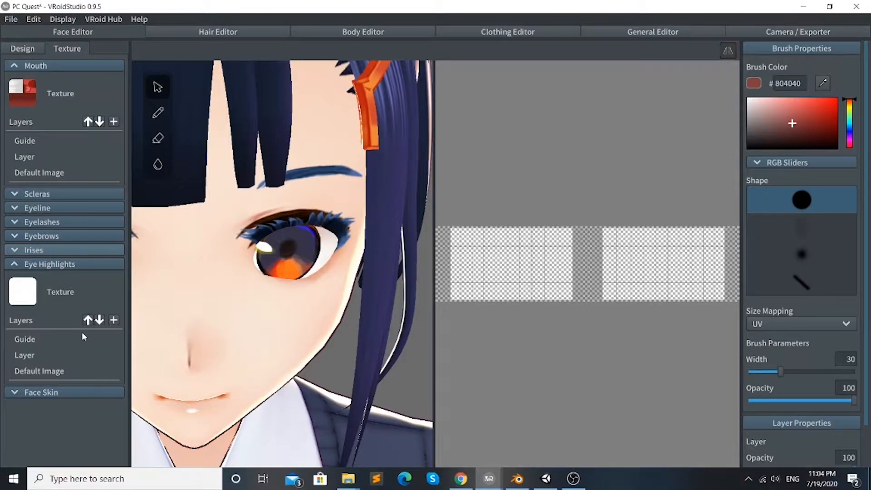
pyautogui.click(103, 367)
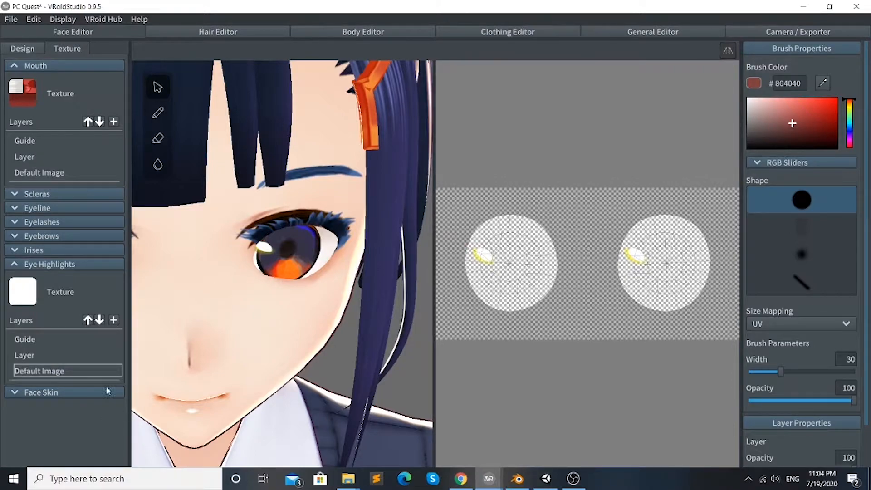
pyautogui.rightClick(115, 371)
pyautogui.click(161, 292)
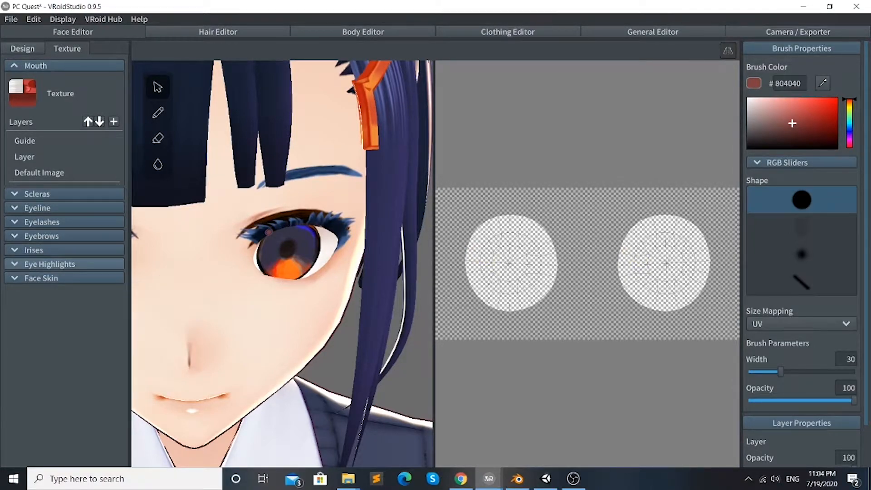
pyautogui.scroll(-3, 269, 233)
pyautogui.moveTo(279, 241); pyautogui.dragTo(312, 223, button='middle')
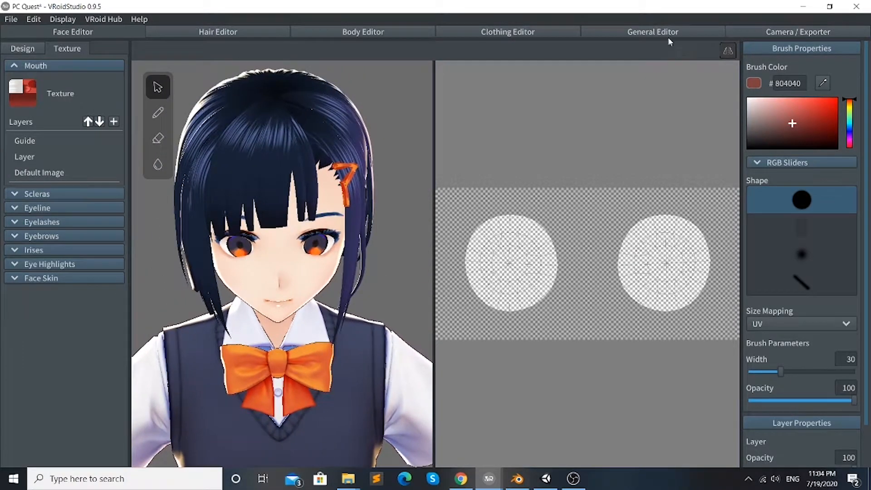
pyautogui.click(818, 30)
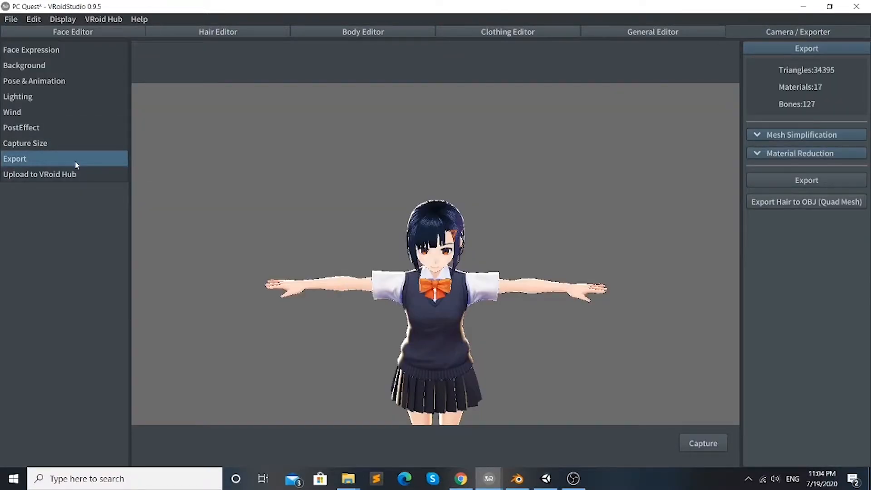
pyautogui.click(830, 181)
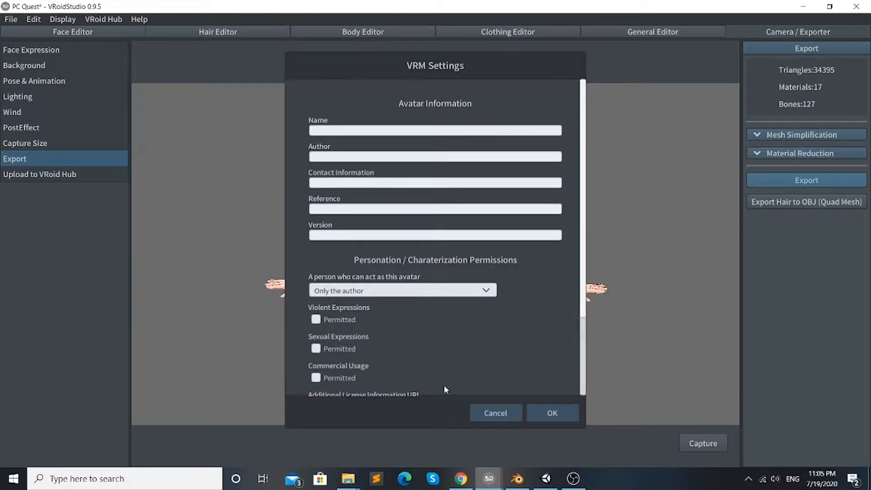
pyautogui.click(552, 413)
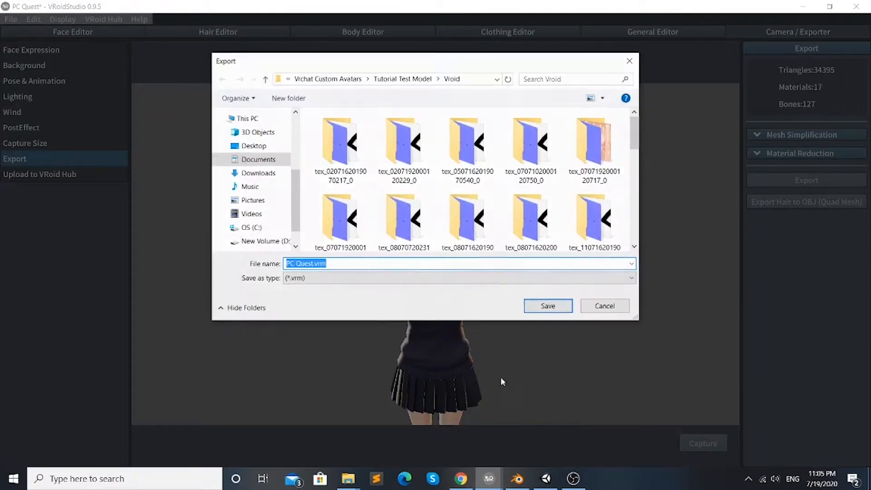
pyautogui.scroll(-5, 544, 236)
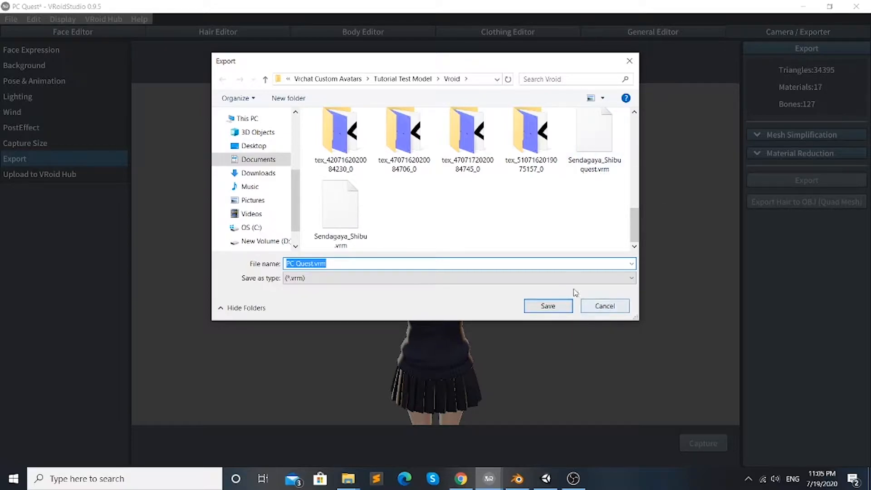
pyautogui.click(606, 306)
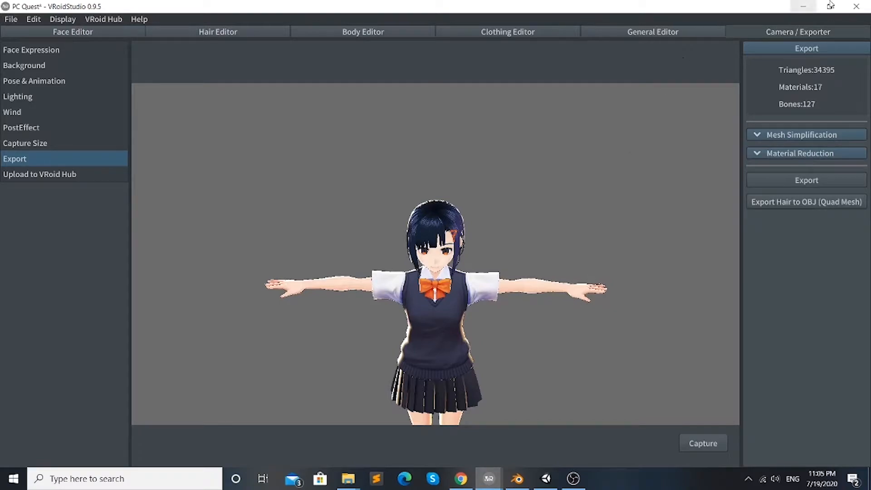
# Step: Switch to Blender and delete the default camera, cube and light from the new scene
pyautogui.click(805, 7)
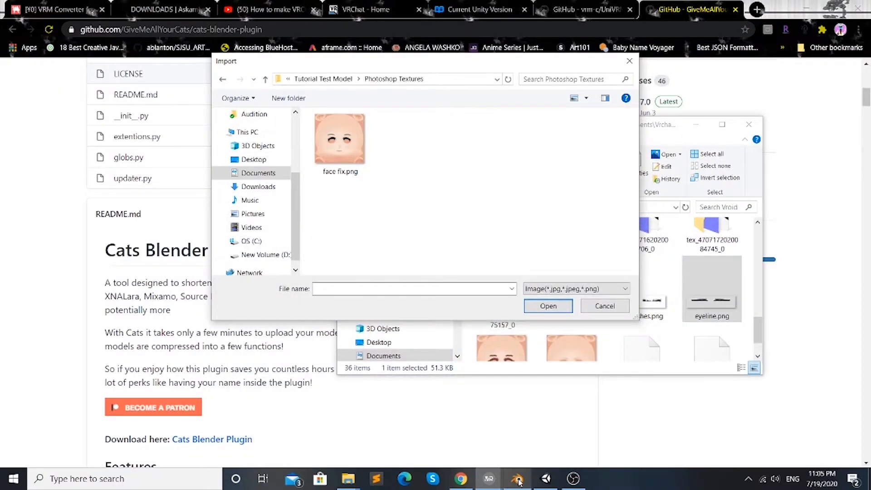
pyautogui.click(519, 480)
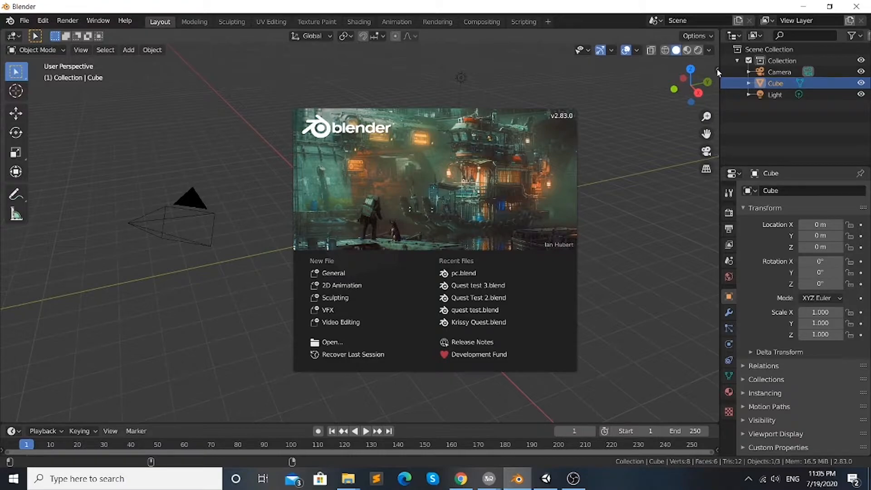
pyautogui.click(620, 94)
pyautogui.moveTo(477, 59); pyautogui.dragTo(138, 309)
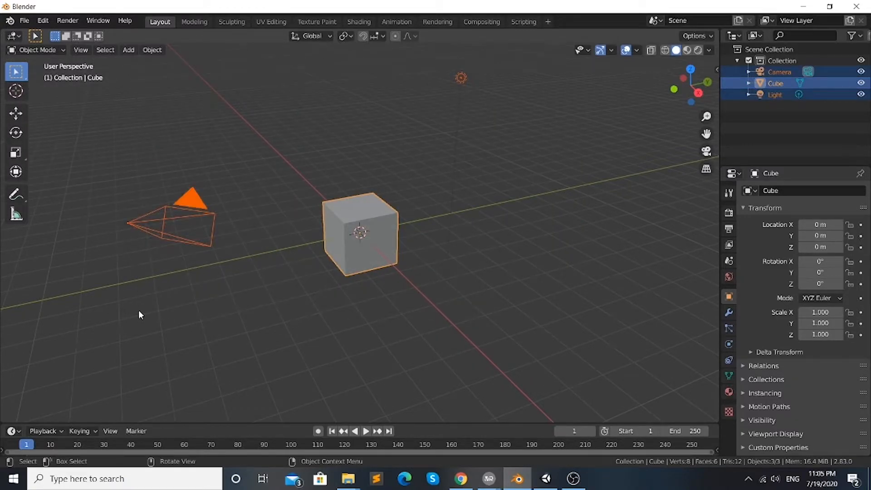
pyautogui.press('Delete')
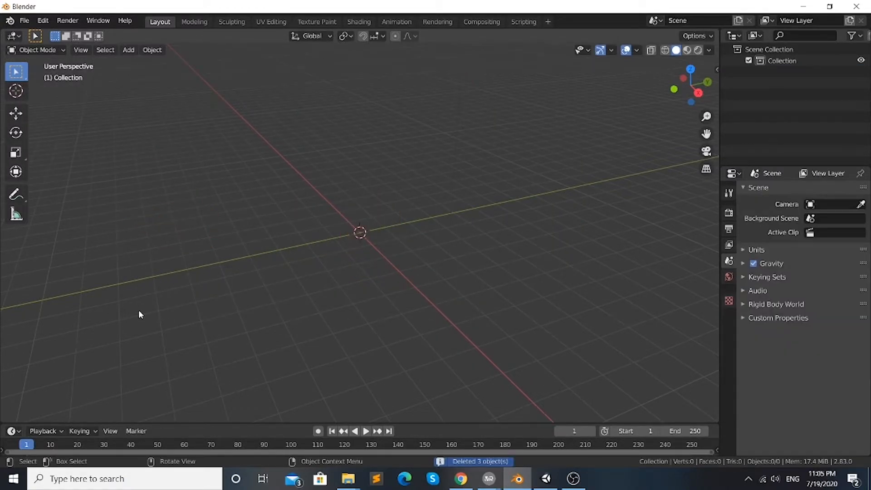
# Step: Import Sendagaya_Shibu.vrm with CATS from the Vroid folder inside Vrchat Custom Avatars, Tutorial Test Model
pyautogui.click(717, 68)
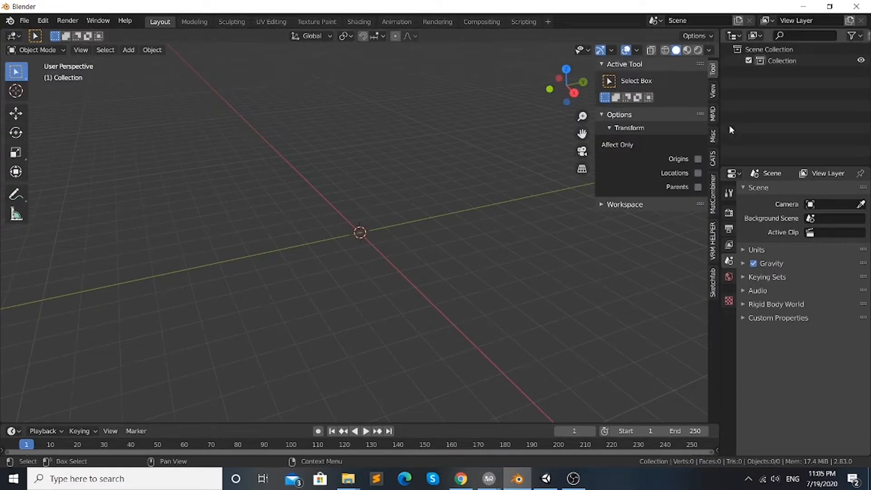
pyautogui.click(714, 161)
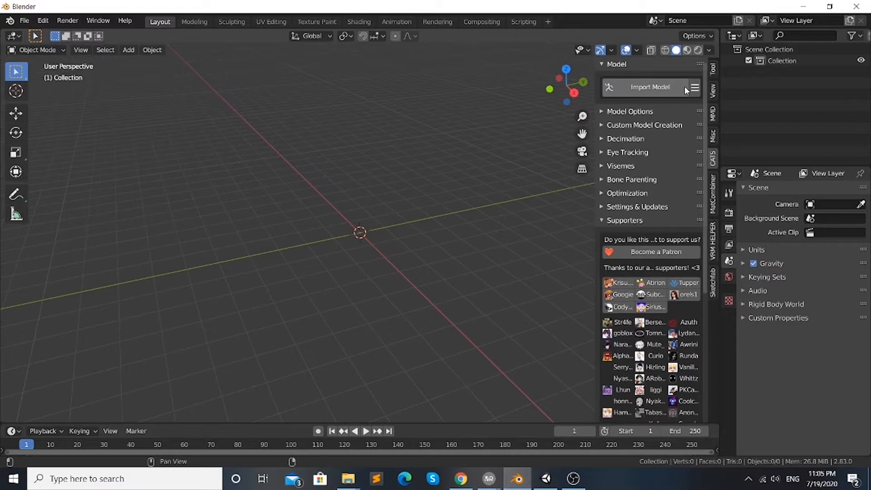
pyautogui.click(649, 87)
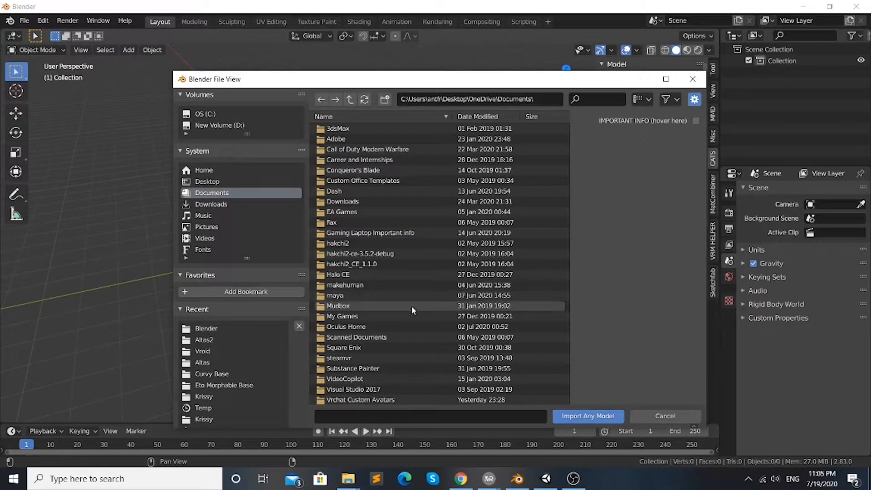
pyautogui.doubleClick(391, 398)
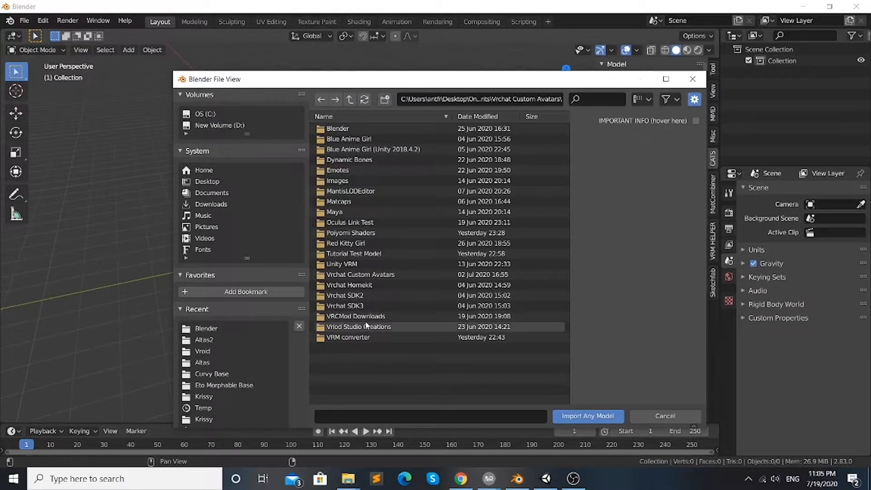
pyautogui.click(356, 257)
pyautogui.doubleClick(357, 258)
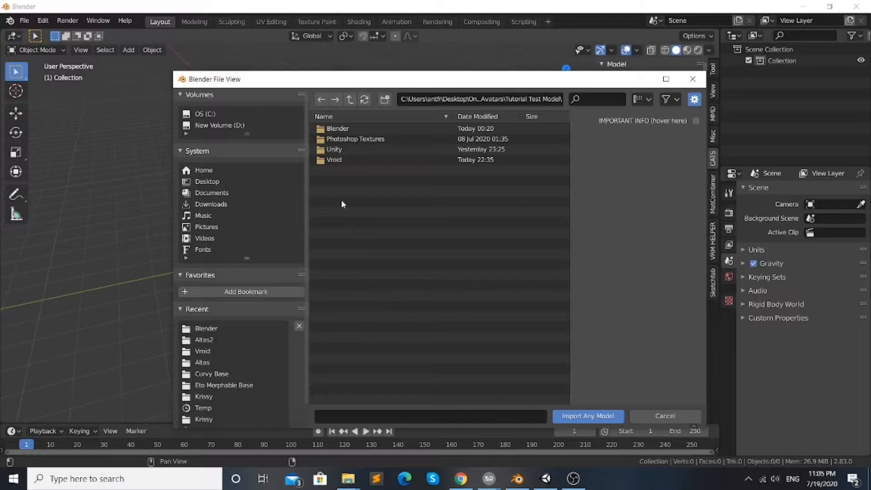
pyautogui.doubleClick(344, 160)
pyautogui.scroll(-3, 415, 265)
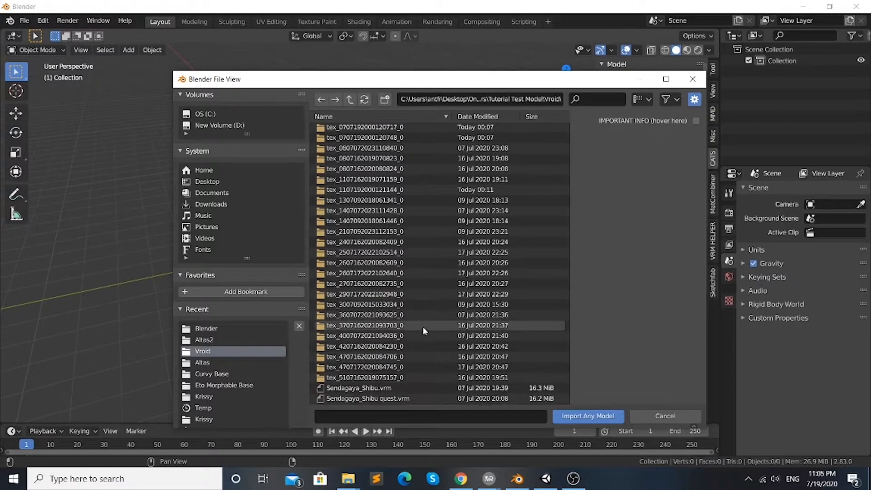
pyautogui.doubleClick(368, 389)
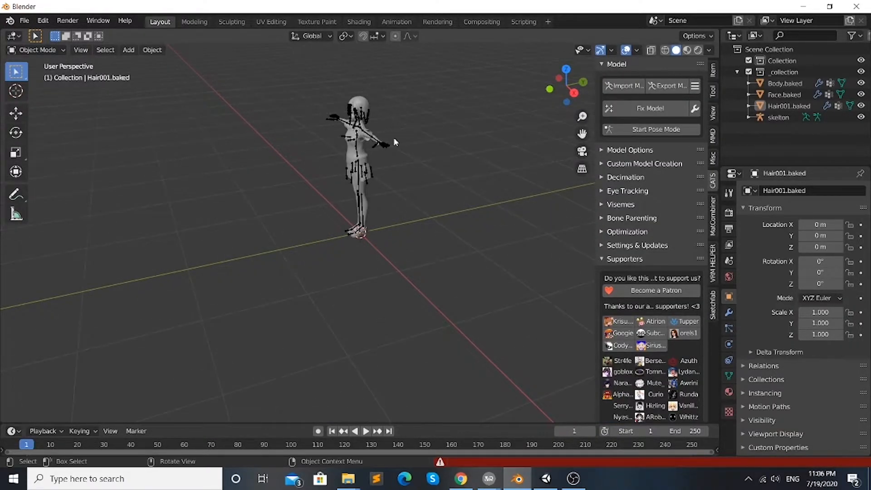
# Step: Display the avatar with Material Preview shading and run the CATS Fix Model operation, keeping its current settings
pyautogui.moveTo(394, 140); pyautogui.dragTo(435, 152, button='middle')
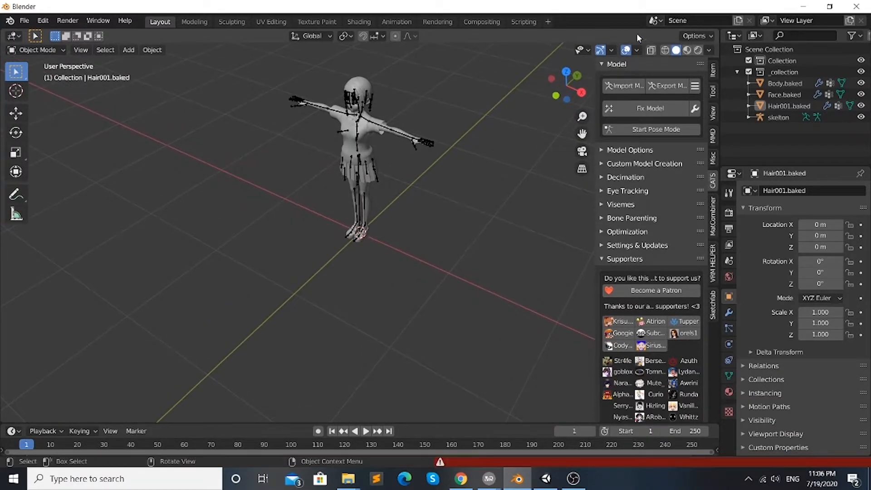
pyautogui.click(687, 51)
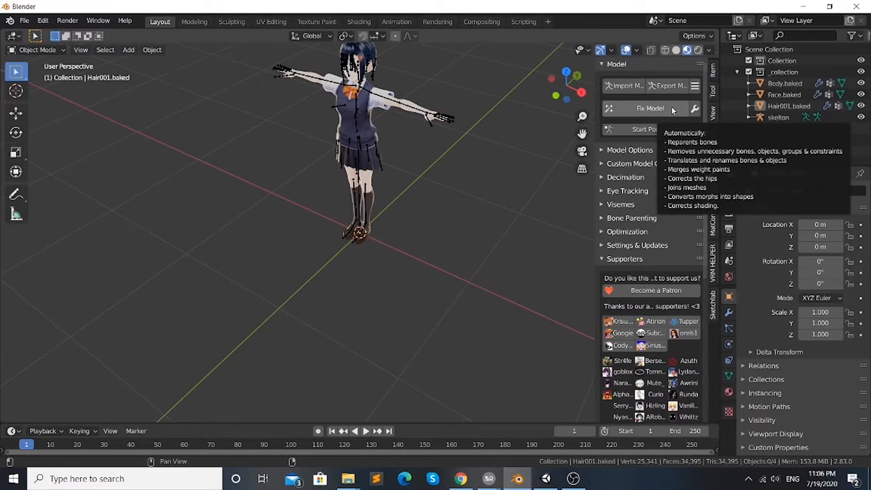
pyautogui.click(695, 110)
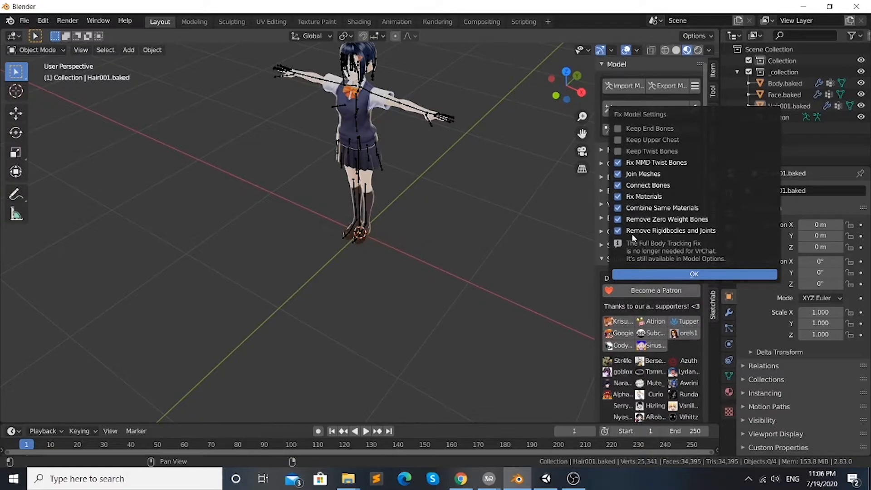
pyautogui.click(642, 98)
pyautogui.click(655, 107)
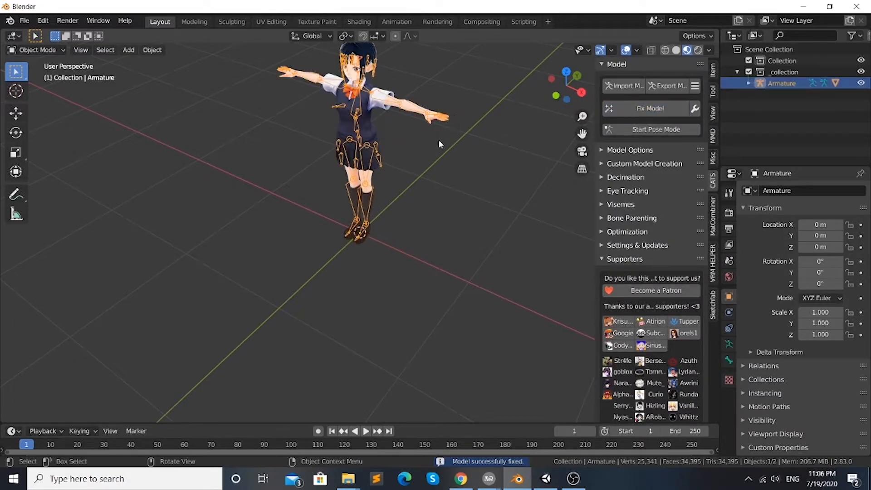
# Step: View the avatar from the front and check the Atlas options in the CATS Optimization section
pyautogui.rightClick(445, 179)
pyautogui.moveTo(497, 131); pyautogui.dragTo(466, 253, button='middle')
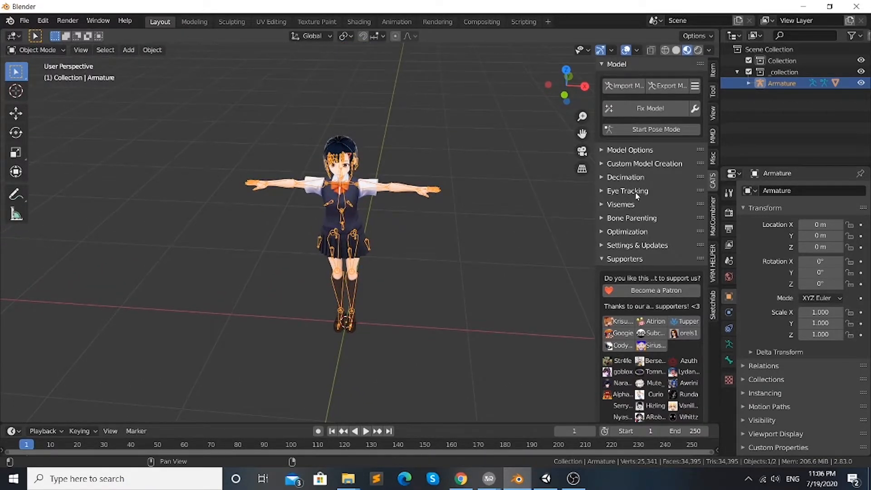
pyautogui.click(625, 232)
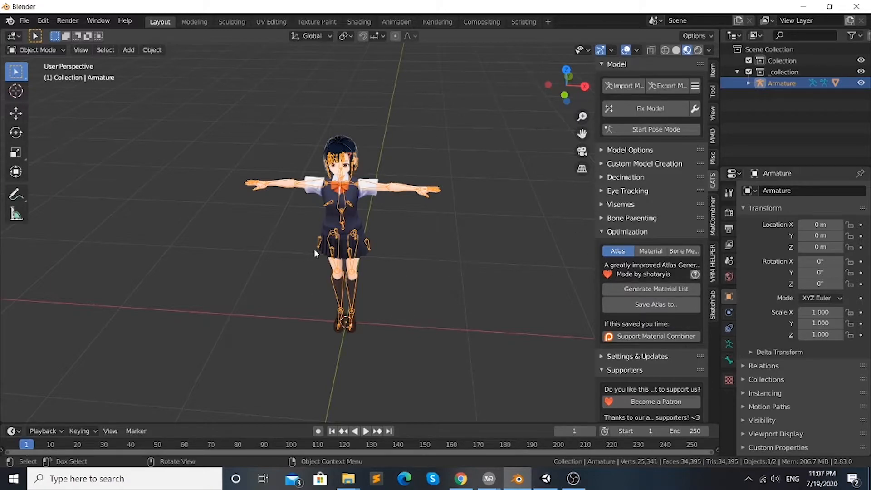
pyautogui.click(631, 232)
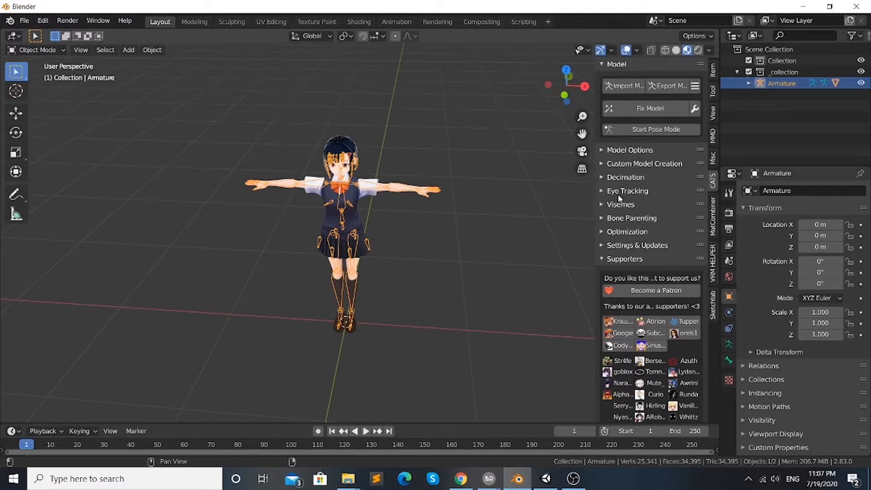
# Step: Create CATS eye tracking with the Head, Eye_L and Eye_R bones, and test the blink and lower-lid shapes
pyautogui.click(635, 192)
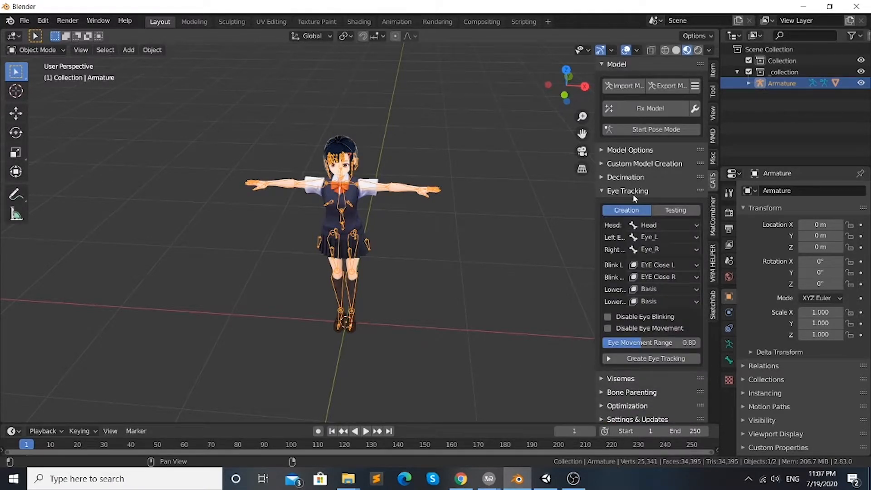
pyautogui.click(663, 360)
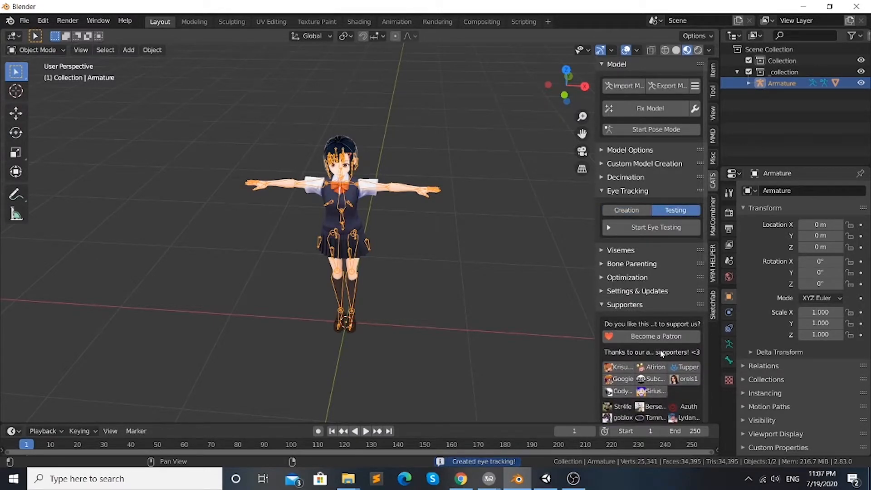
pyautogui.click(648, 228)
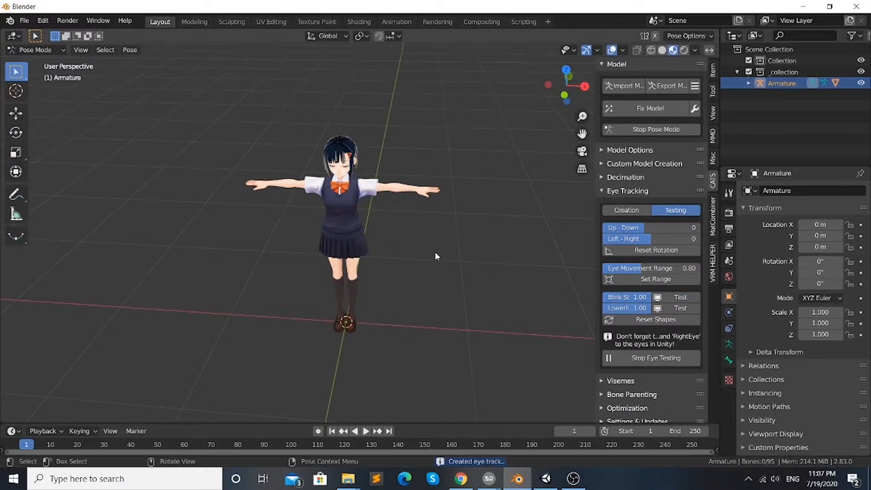
pyautogui.click(680, 309)
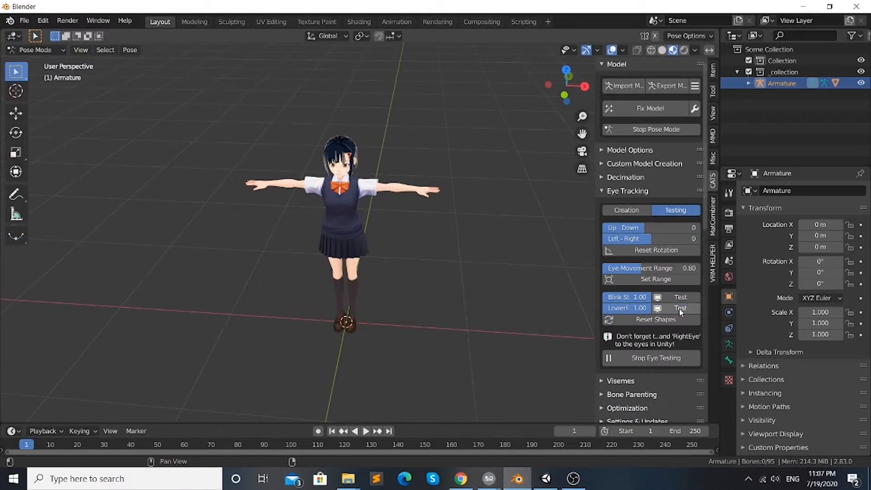
# Step: Create the mouth visemes from MTH A, MTH U and MTH I with a shape key mix intensity of 1.00
pyautogui.click(633, 193)
pyautogui.click(634, 205)
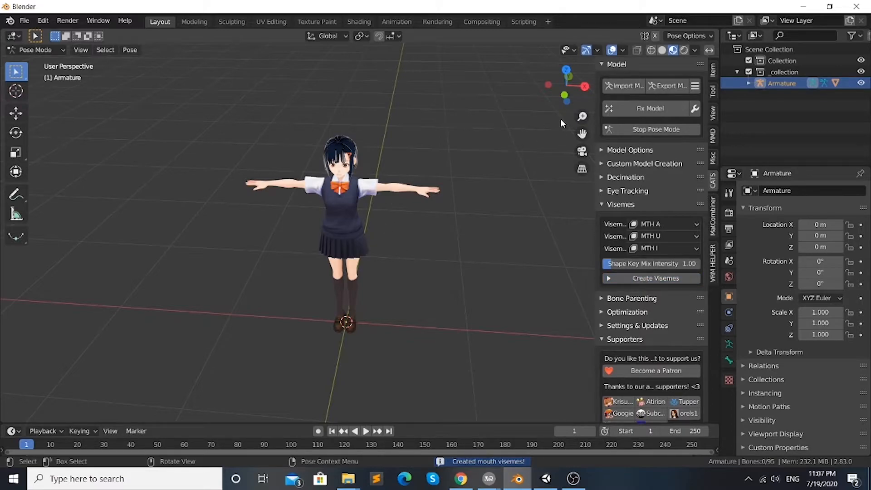
pyautogui.click(659, 87)
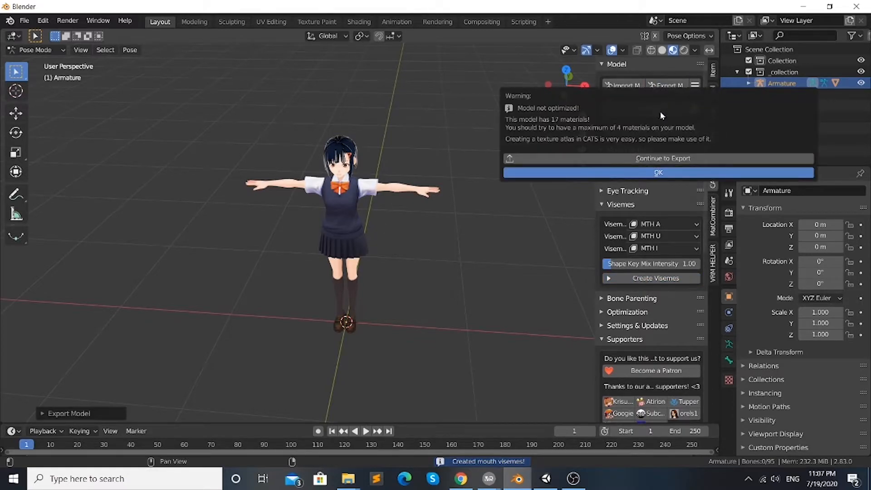
pyautogui.click(654, 159)
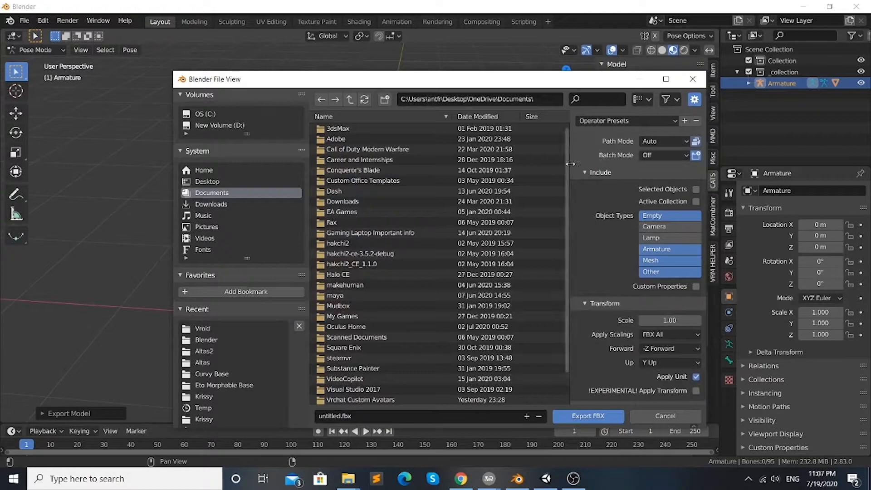
pyautogui.doubleClick(426, 399)
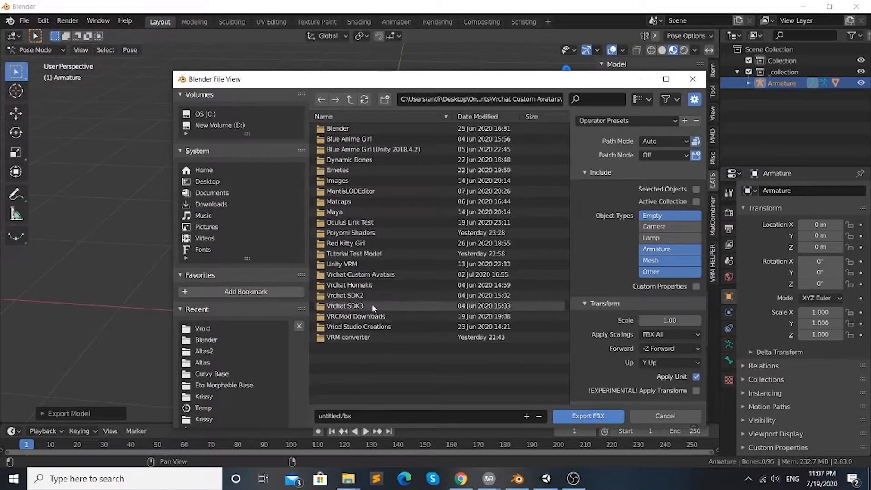
pyautogui.doubleClick(369, 253)
pyautogui.doubleClick(346, 128)
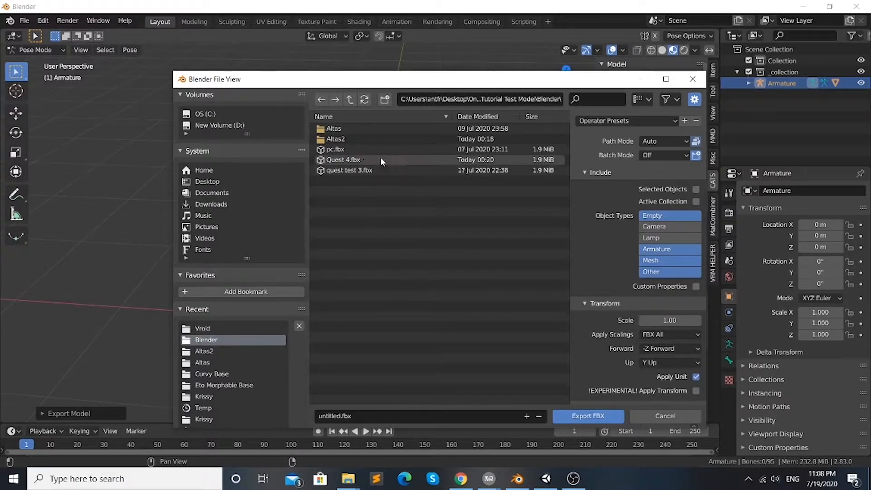
pyautogui.click(694, 82)
pyautogui.click(23, 23)
pyautogui.moveTo(34, 37)
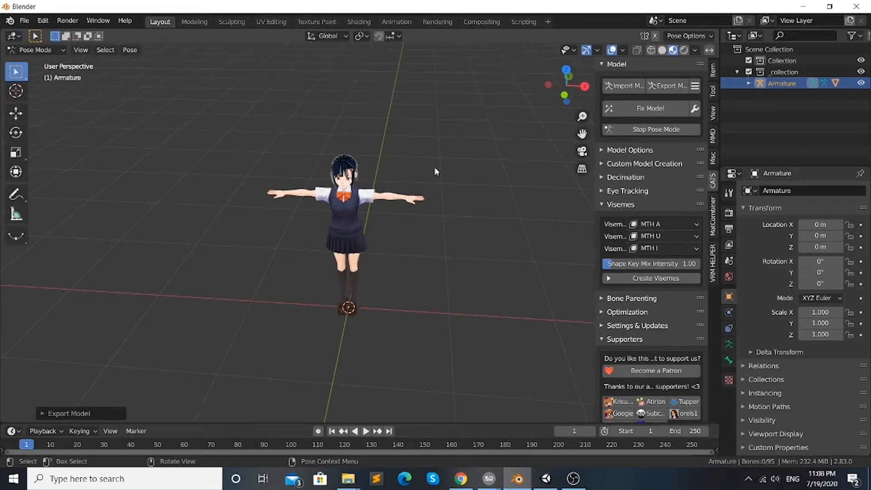
# Step: Switch to the Modeling workspace and put the armature into Object Mode
pyautogui.click(185, 21)
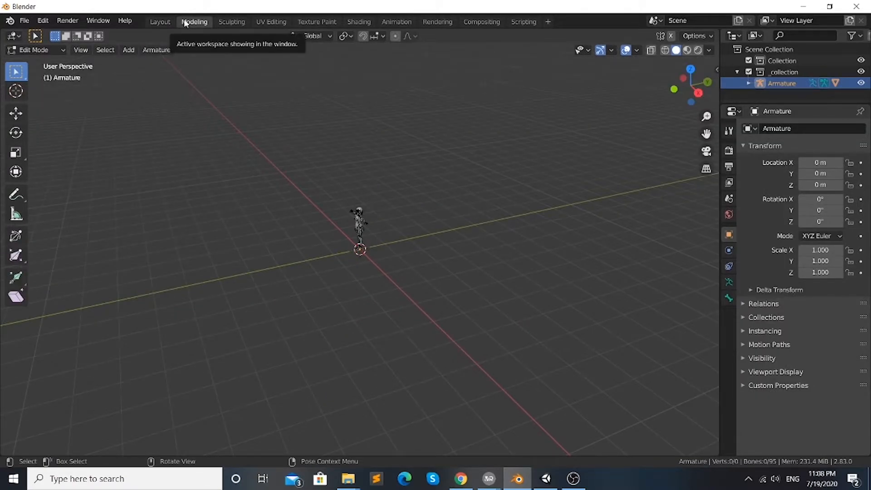
pyautogui.scroll(8, 453, 202)
pyautogui.moveTo(380, 213); pyautogui.dragTo(445, 212, button='middle')
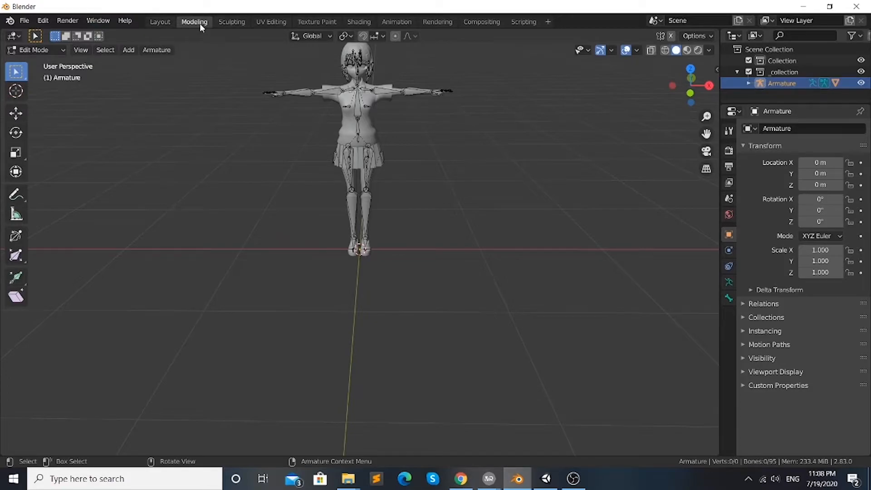
pyautogui.click(47, 51)
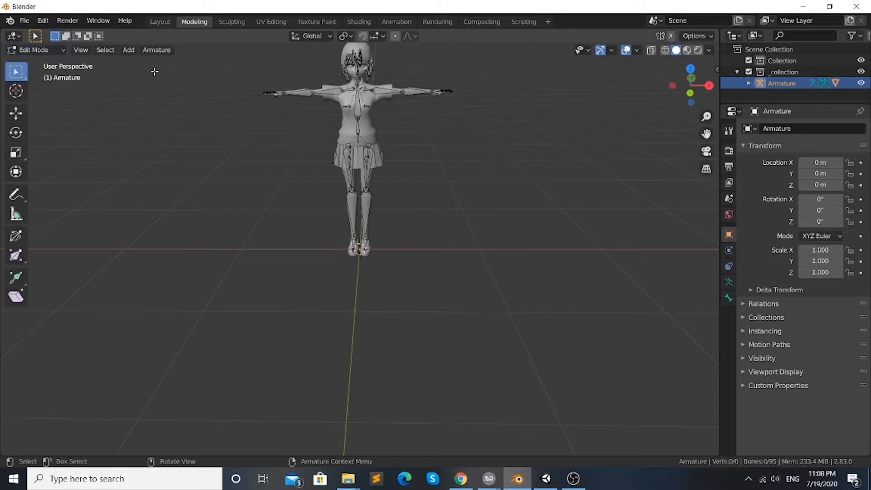
pyautogui.click(36, 50)
pyautogui.click(36, 62)
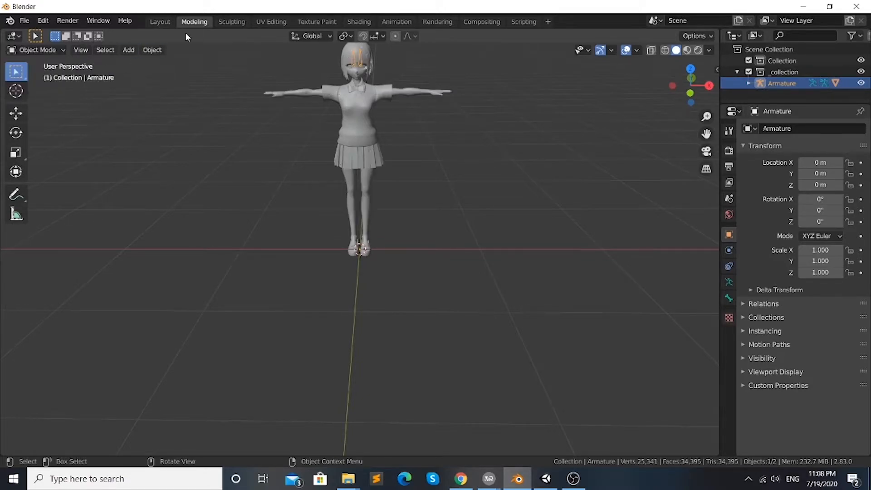
# Step: Put the Body mesh into Sculpt Mode, showing the brush names and Material Preview shading
pyautogui.click(354, 129)
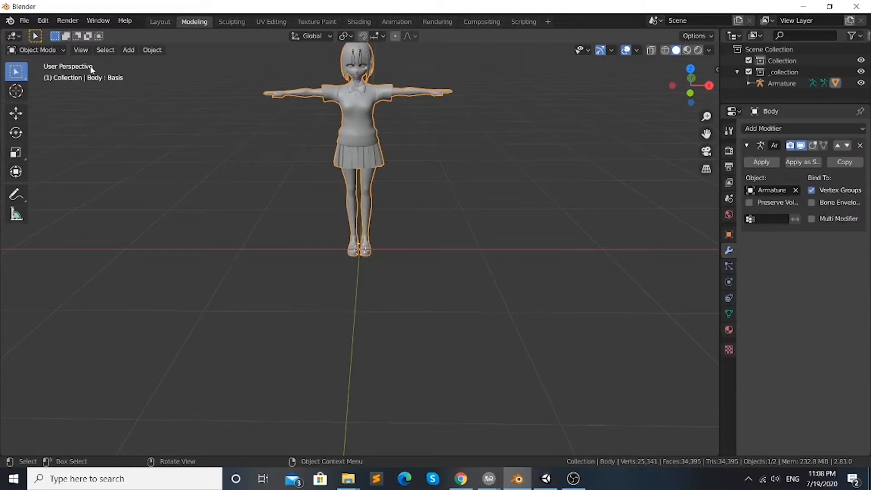
pyautogui.click(50, 50)
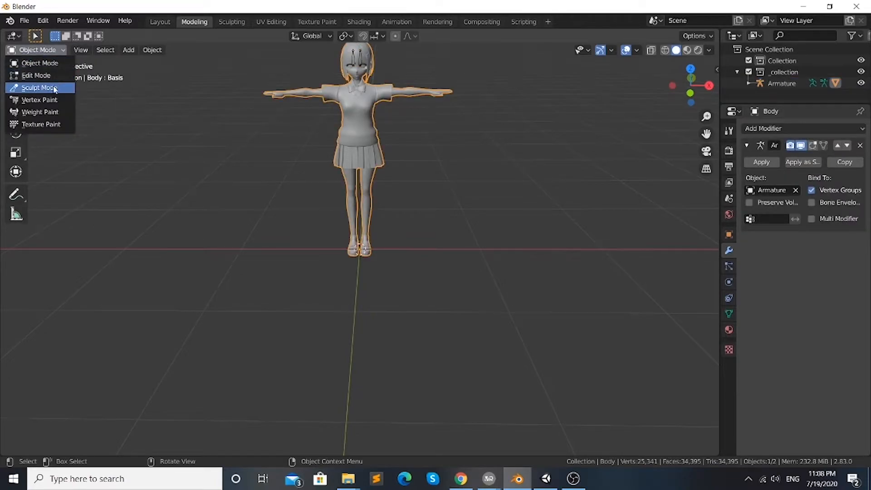
pyautogui.click(38, 88)
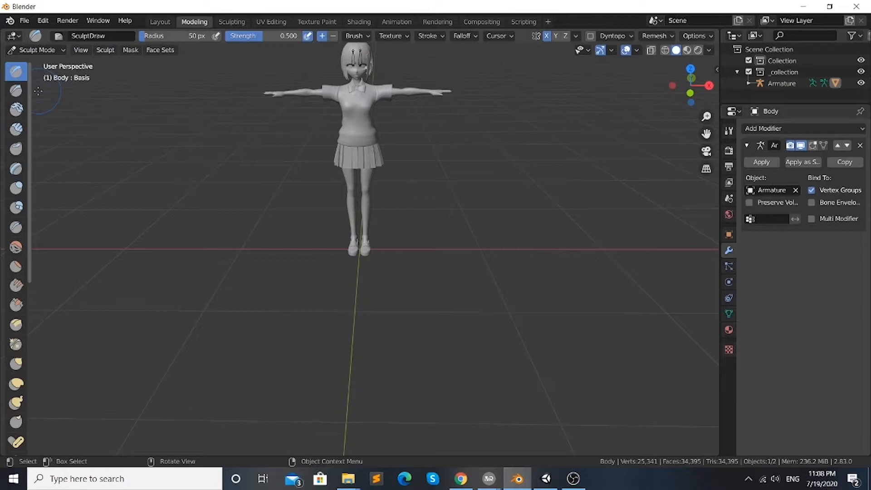
pyautogui.moveTo(27, 113); pyautogui.dragTo(70, 109)
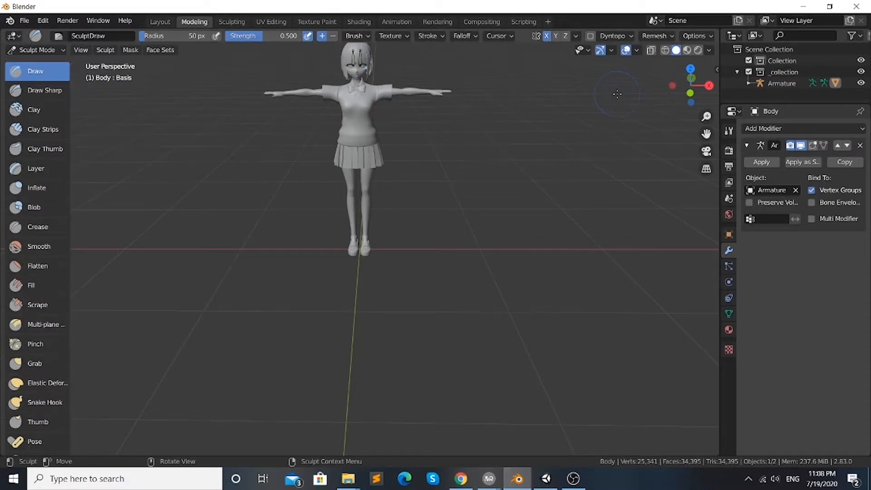
pyautogui.click(687, 50)
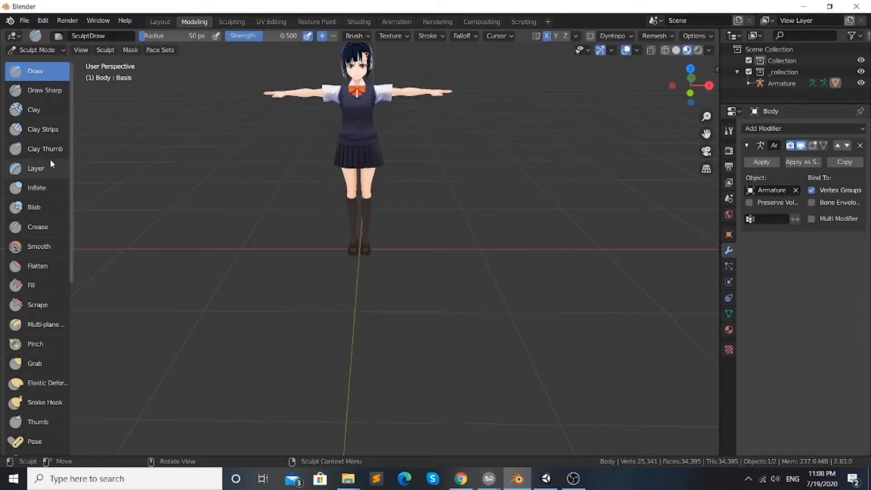
# Step: Choose the Grab sculpting brush and enlarge its radius to 290 px beside the avatar's hips
pyautogui.click(45, 363)
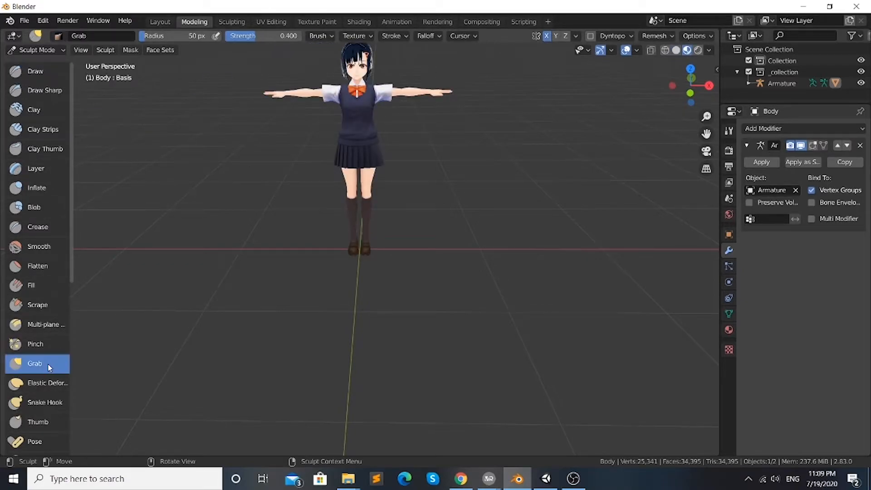
pyautogui.scroll(5, 424, 165)
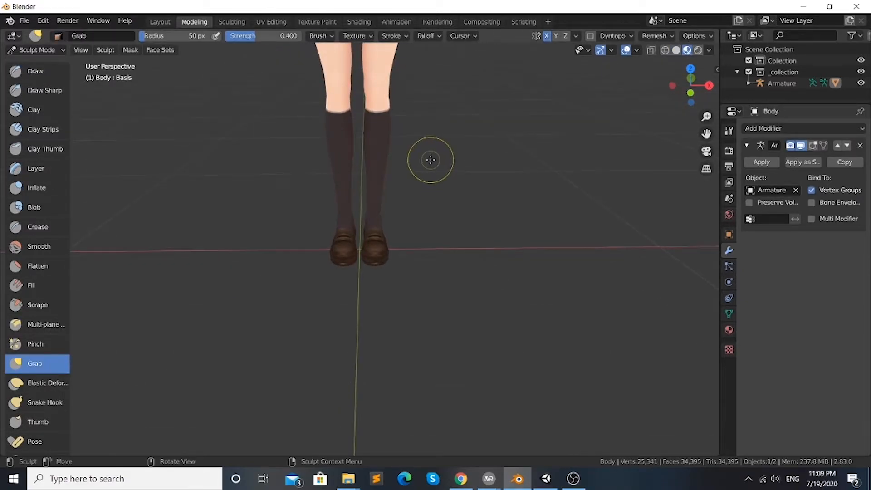
pyautogui.keyDown('shift'); pyautogui.moveTo(432, 162); pyautogui.dragTo(407, 321, button='middle'); pyautogui.keyUp('shift')
pyautogui.scroll(-4, 407, 321)
pyautogui.scroll(1, 438, 317)
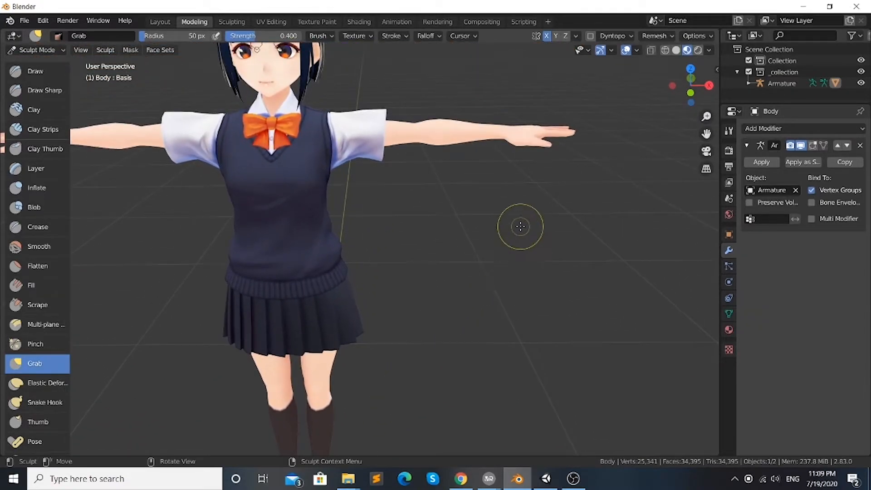
pyautogui.moveTo(518, 226); pyautogui.dragTo(440, 220, button='middle')
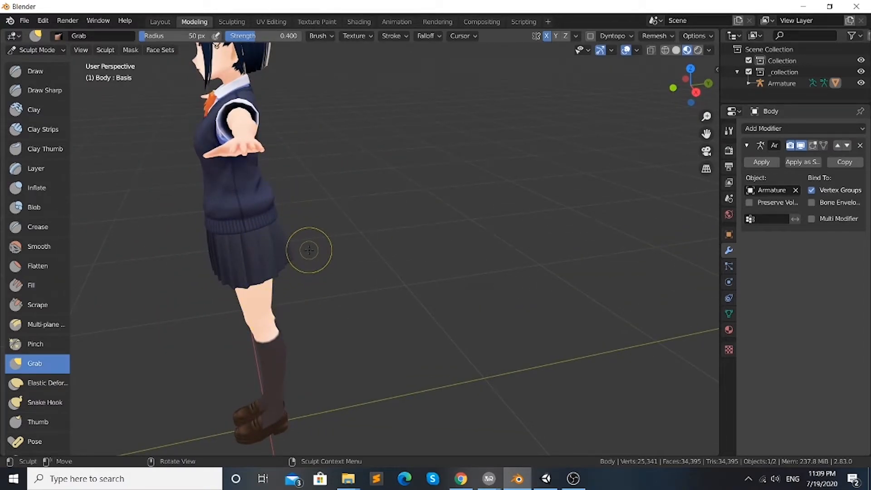
pyautogui.press('f')
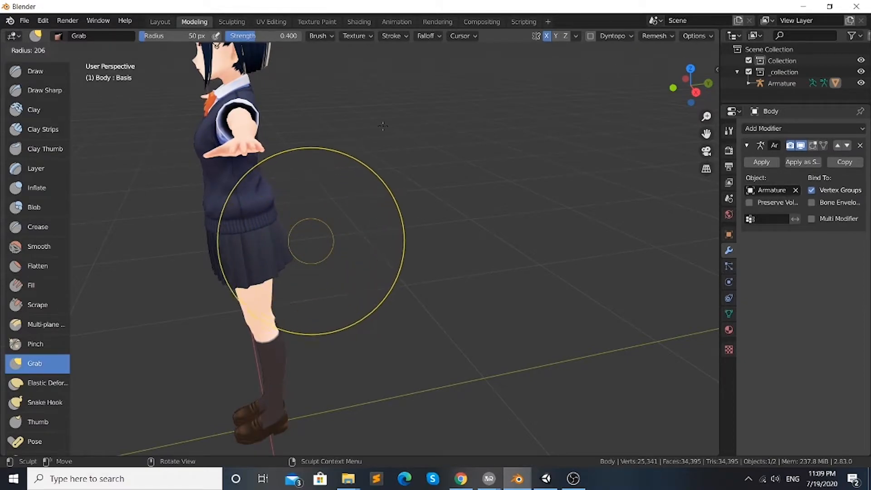
pyautogui.click(417, 79)
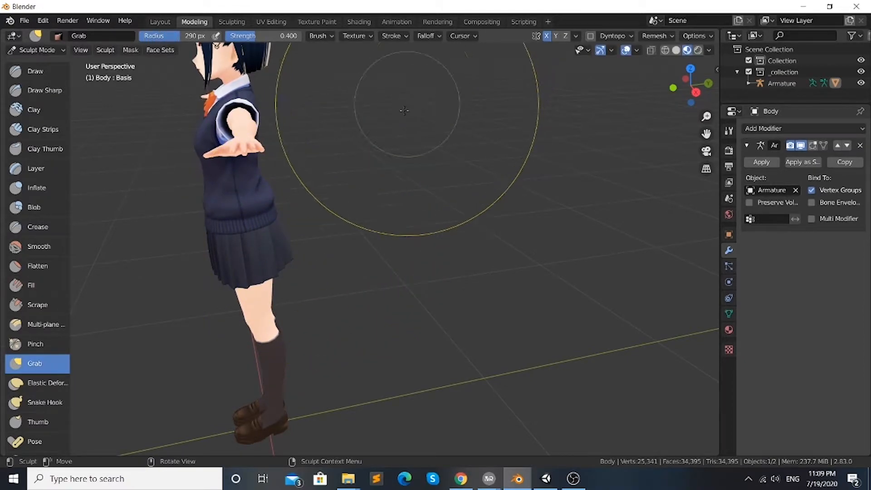
# Step: Try the Grab brush on the avatar's lower back, reduce its radius to 228 px and inspect the body from the front
pyautogui.moveTo(399, 194); pyautogui.dragTo(415, 202, button='middle')
pyautogui.moveTo(289, 198)
pyautogui.mouseDown()
pyautogui.moveTo(306, 194)
pyautogui.moveTo(309, 209)
pyautogui.mouseUp()
pyautogui.press('f')
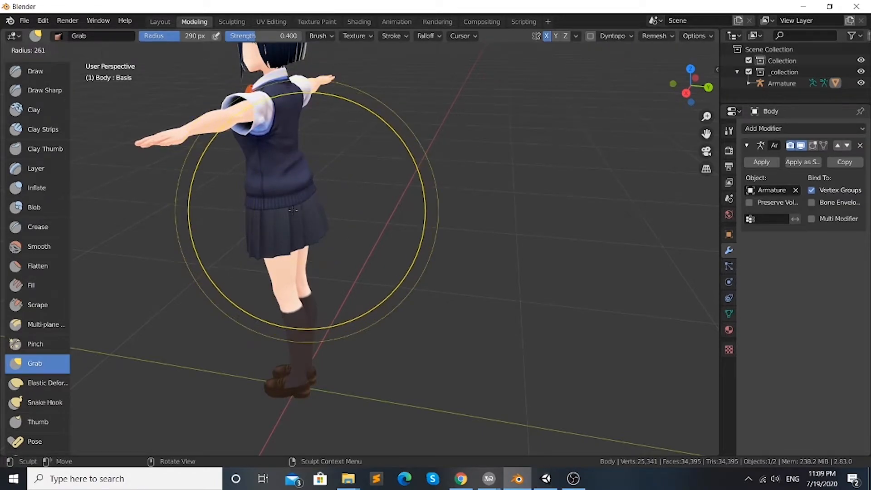
pyautogui.click(280, 212)
pyautogui.moveTo(428, 217)
pyautogui.mouseDown(button='middle')
pyautogui.moveTo(477, 205)
pyautogui.moveTo(391, 195)
pyautogui.mouseUp(button='middle')
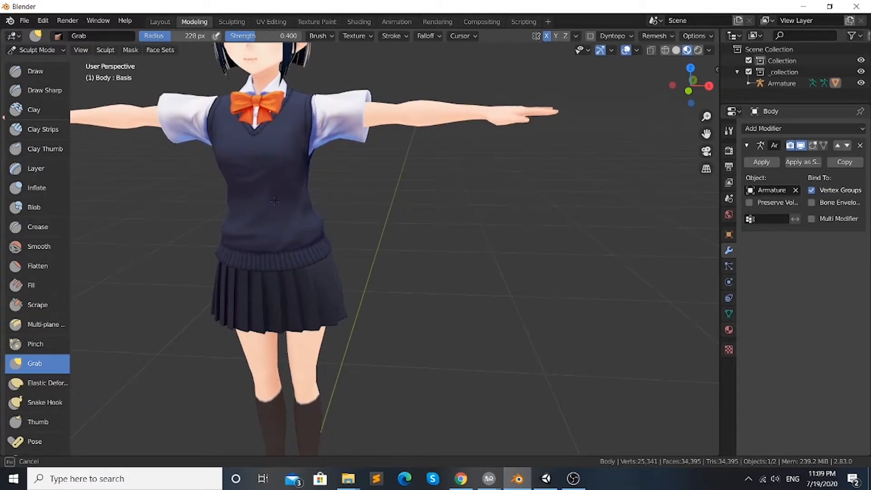
pyautogui.moveTo(273, 201)
pyautogui.mouseDown(button='middle')
pyautogui.moveTo(415, 240)
pyautogui.moveTo(394, 215)
pyautogui.moveTo(403, 229)
pyautogui.mouseUp(button='middle')
pyautogui.moveTo(546, 214)
pyautogui.mouseDown(button='middle')
pyautogui.moveTo(519, 220)
pyautogui.moveTo(424, 204)
pyautogui.moveTo(395, 189)
pyautogui.moveTo(461, 208)
pyautogui.moveTo(504, 261)
pyautogui.mouseUp(button='middle')
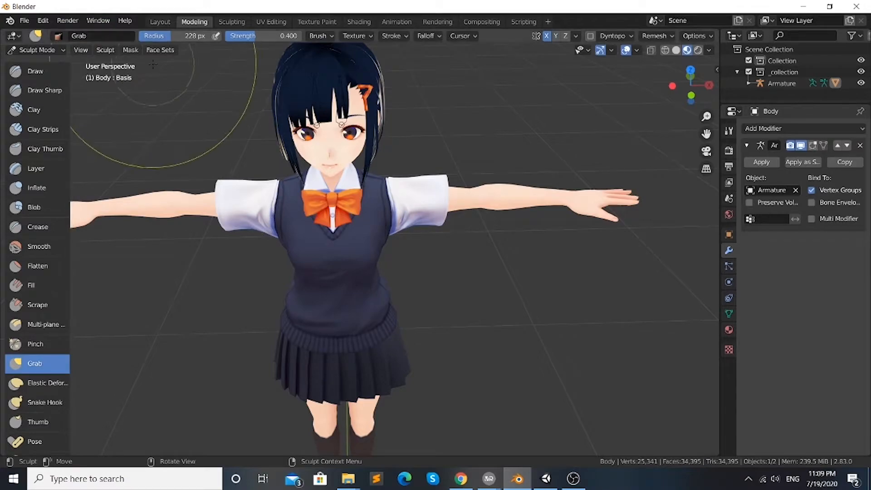
# Step: Start a new General file without saving the current scene
pyautogui.click(24, 20)
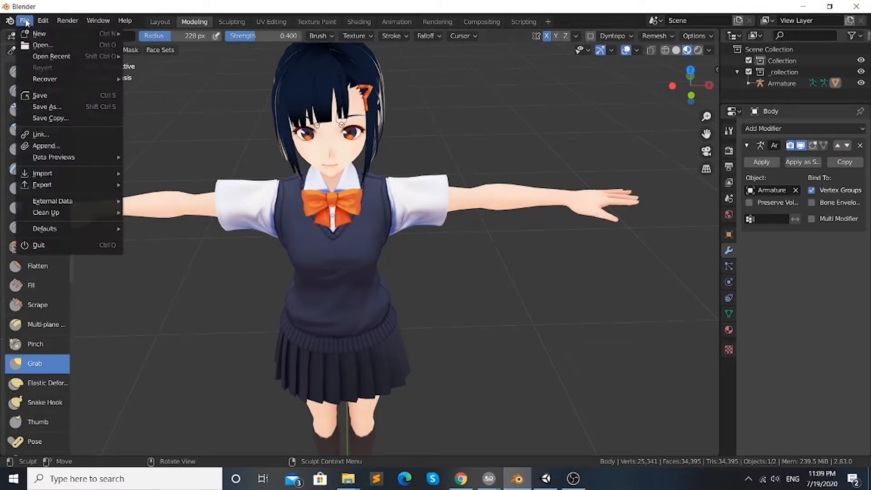
pyautogui.moveTo(61, 35)
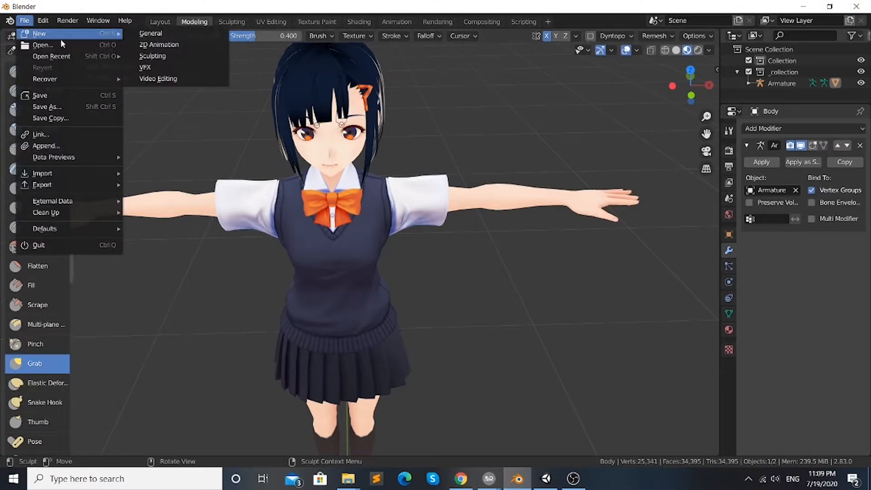
pyautogui.click(143, 39)
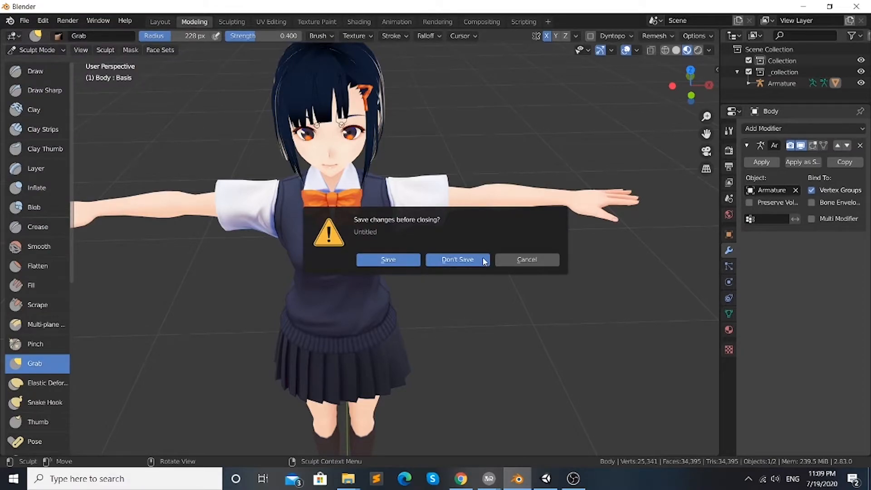
pyautogui.click(457, 260)
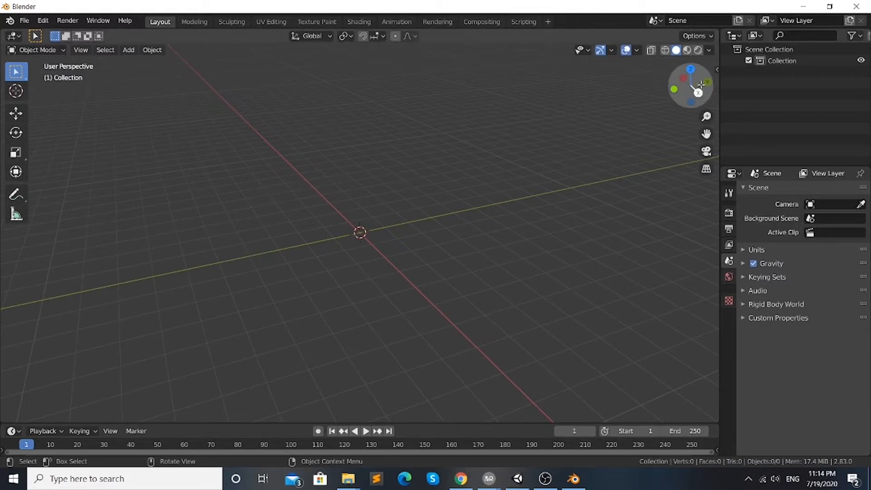
# Step: Import Sendagaya_Shibu quest.vrm from the Tutorial Test Model's Vroid folder with the CATS model importer
pyautogui.click(717, 70)
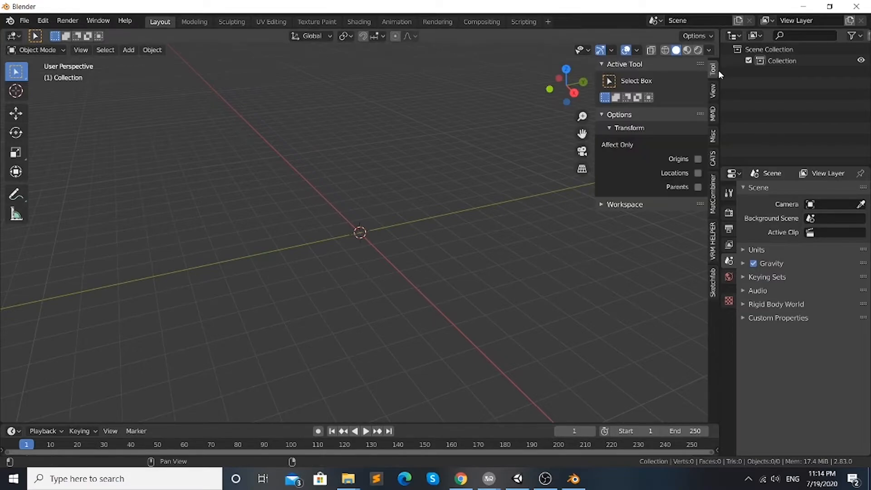
pyautogui.click(713, 158)
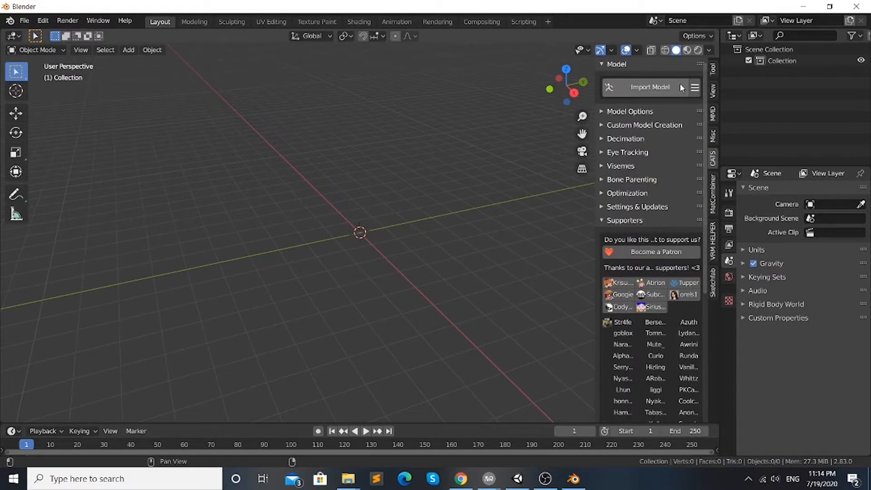
pyautogui.click(685, 90)
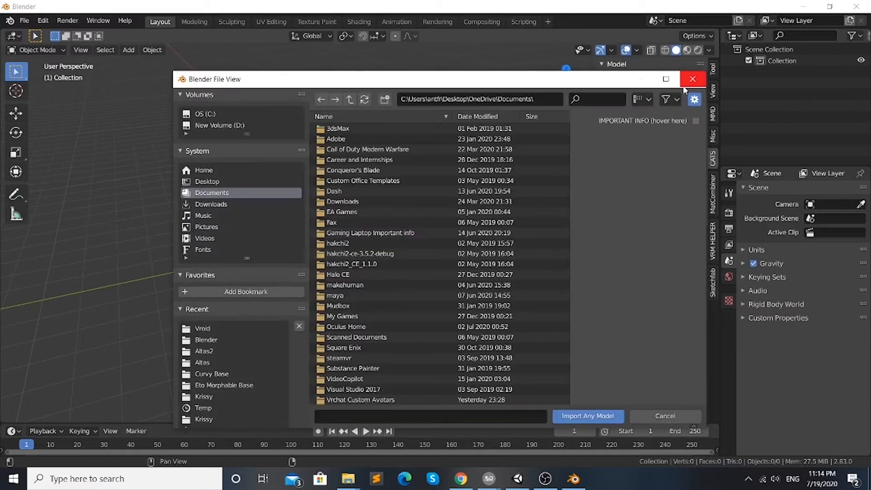
pyautogui.doubleClick(366, 399)
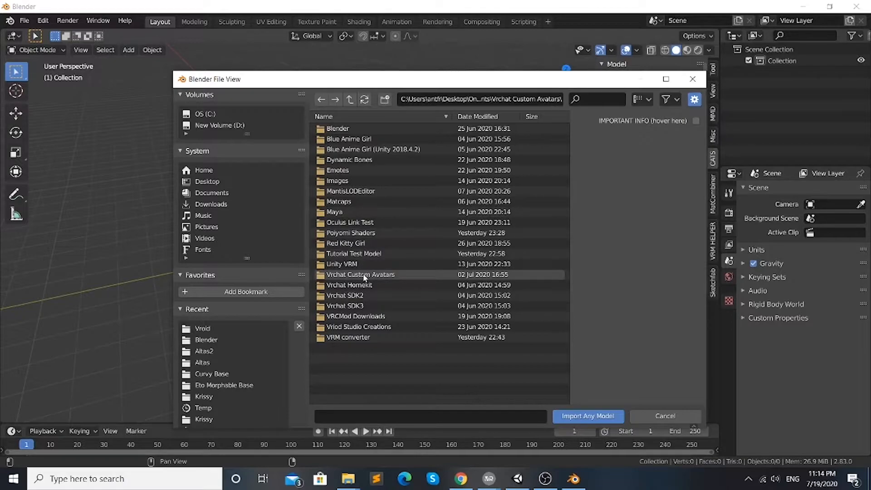
pyautogui.doubleClick(360, 252)
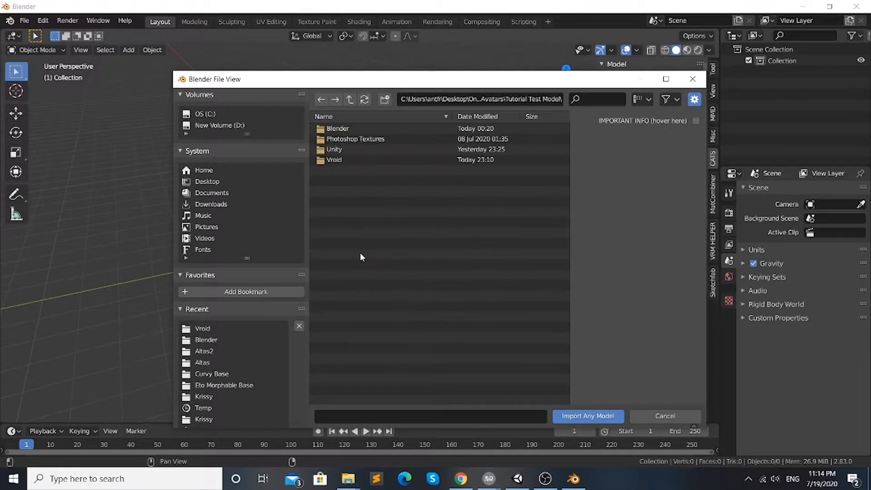
pyautogui.doubleClick(334, 159)
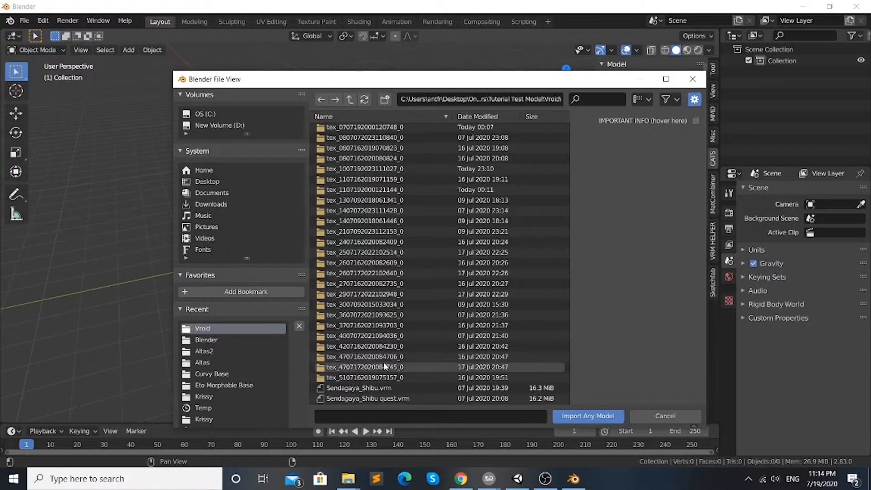
pyautogui.doubleClick(369, 398)
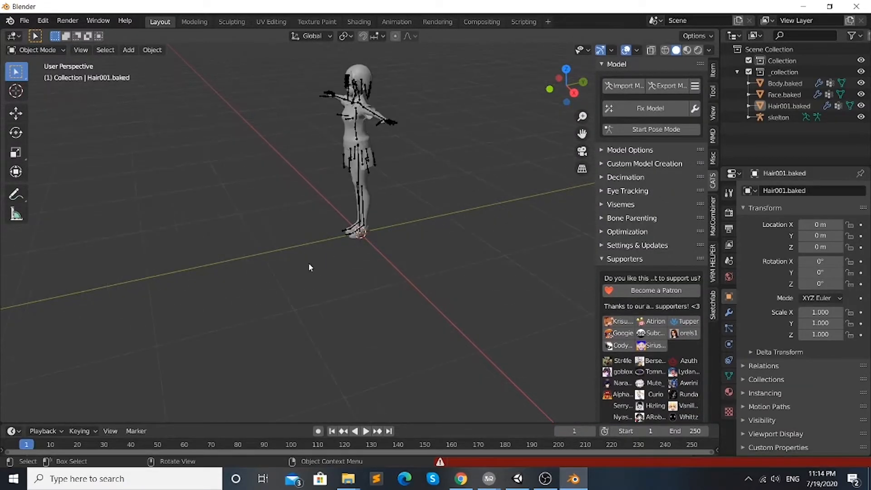
# Step: Display the imported avatar with Material Preview shading and frame its whole body from the front
pyautogui.moveTo(320, 262); pyautogui.dragTo(391, 256, button='middle')
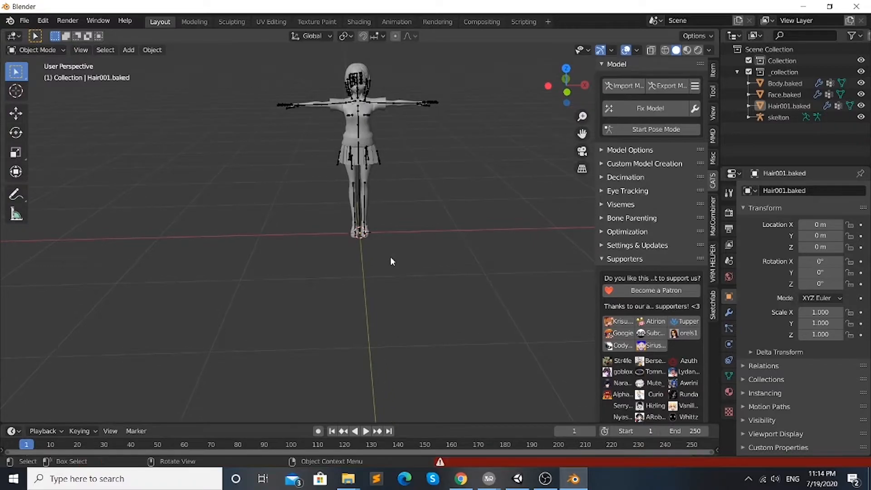
pyautogui.click(687, 50)
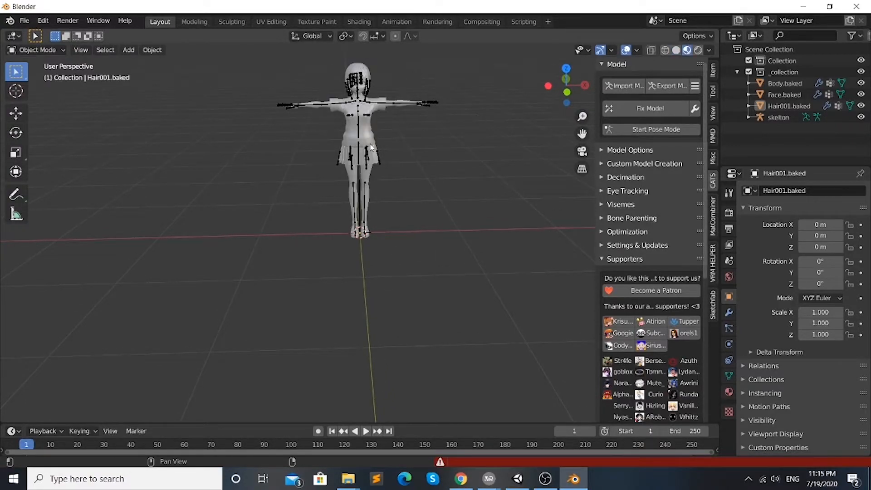
pyautogui.moveTo(413, 111); pyautogui.dragTo(413, 150, button='middle')
pyautogui.scroll(5, 413, 154)
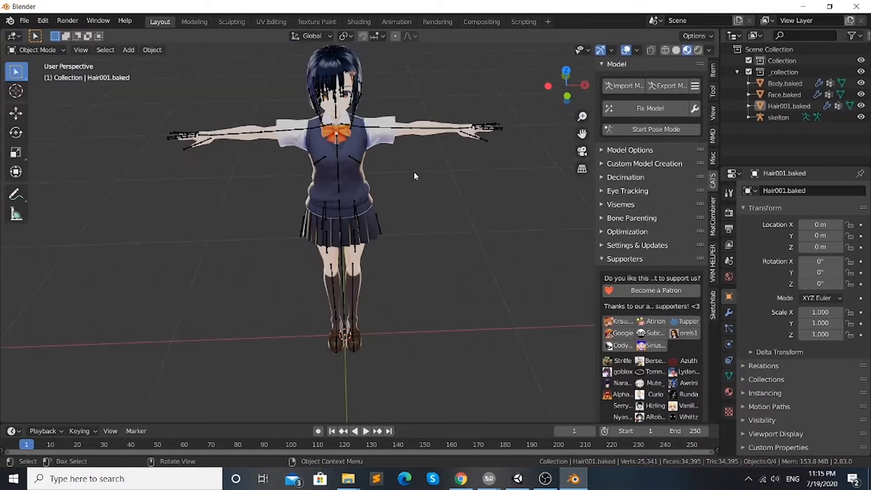
pyautogui.moveTo(445, 221)
pyautogui.mouseDown(button='middle')
pyautogui.moveTo(445, 197)
pyautogui.moveTo(440, 231)
pyautogui.mouseUp(button='middle')
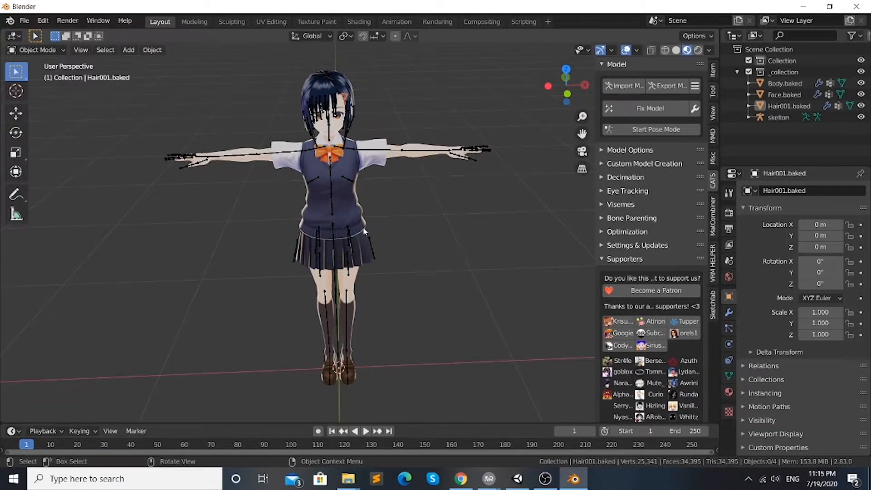
# Step: Open the CATS Fix Model settings
pyautogui.click(694, 109)
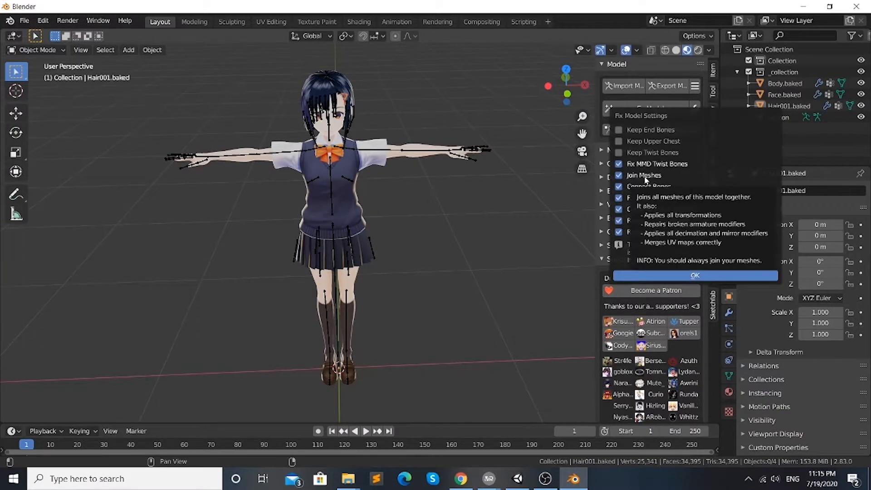
# Step: Turn off Join Meshes in the Fix Model settings and run Fix Model on the character
pyautogui.click(512, 192)
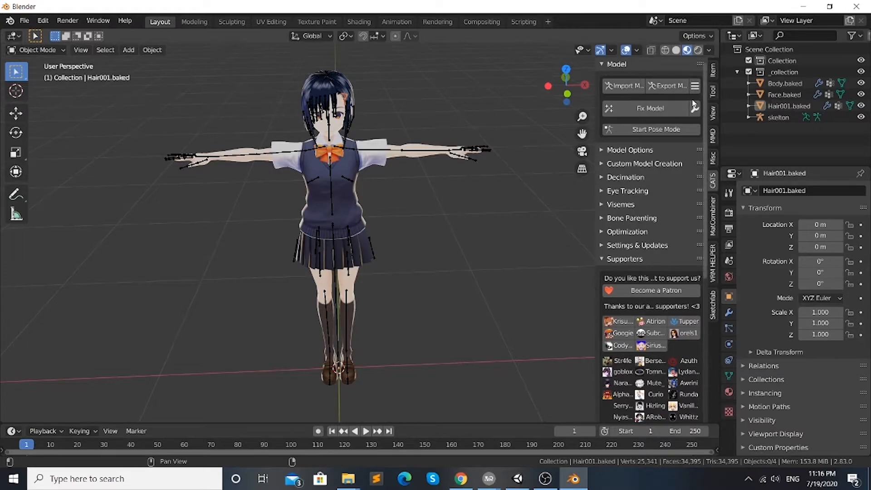
pyautogui.click(694, 108)
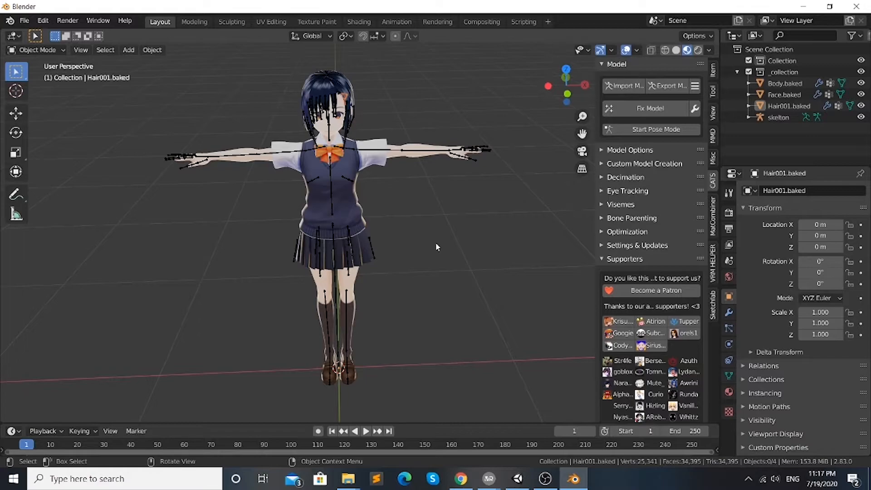
pyautogui.scroll(3, 372, 176)
pyautogui.scroll(-1, 360, 187)
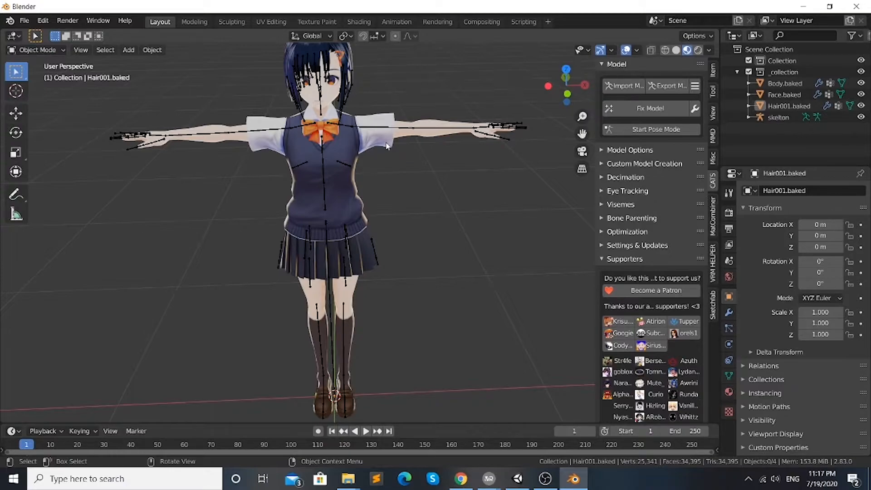
pyautogui.click(695, 110)
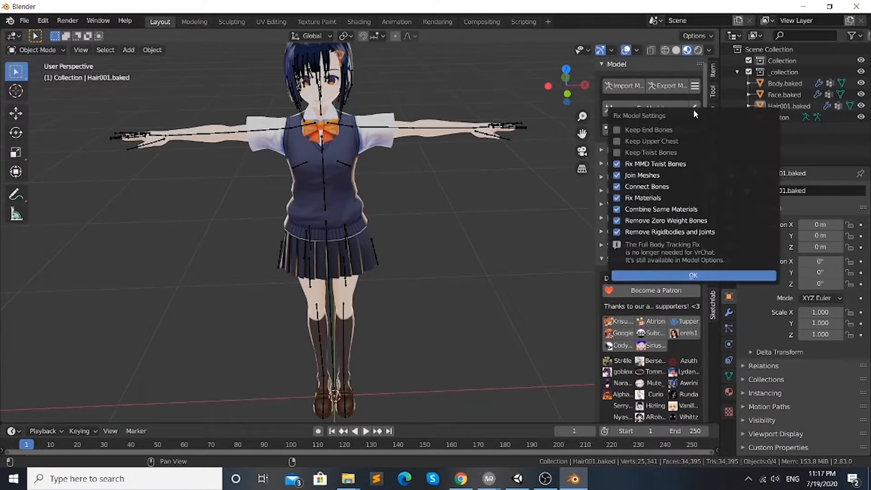
pyautogui.click(619, 177)
pyautogui.click(632, 108)
pyautogui.click(632, 109)
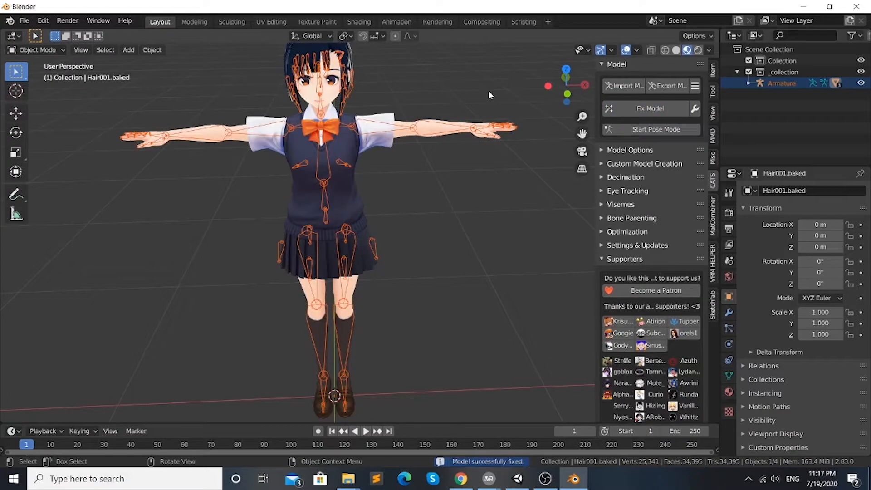
# Step: Create eye tracking on the Face.baked mesh with the suggested eye bones and blink shapes
pyautogui.click(614, 192)
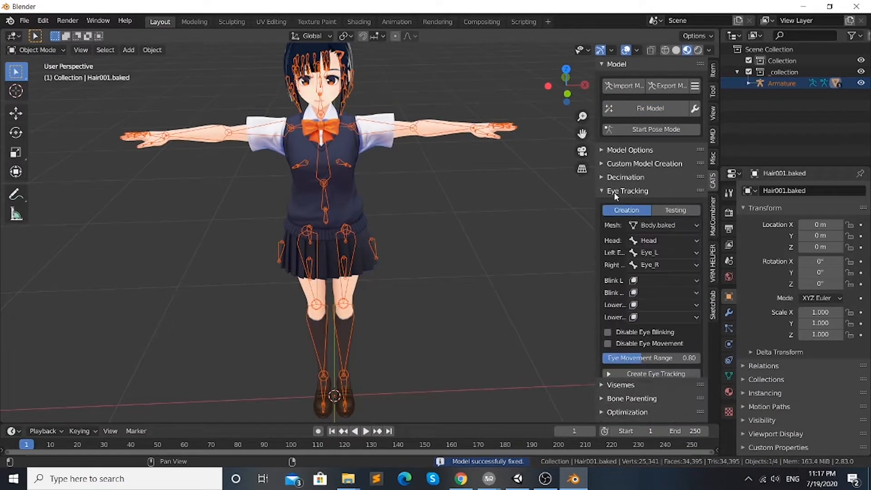
pyautogui.click(676, 225)
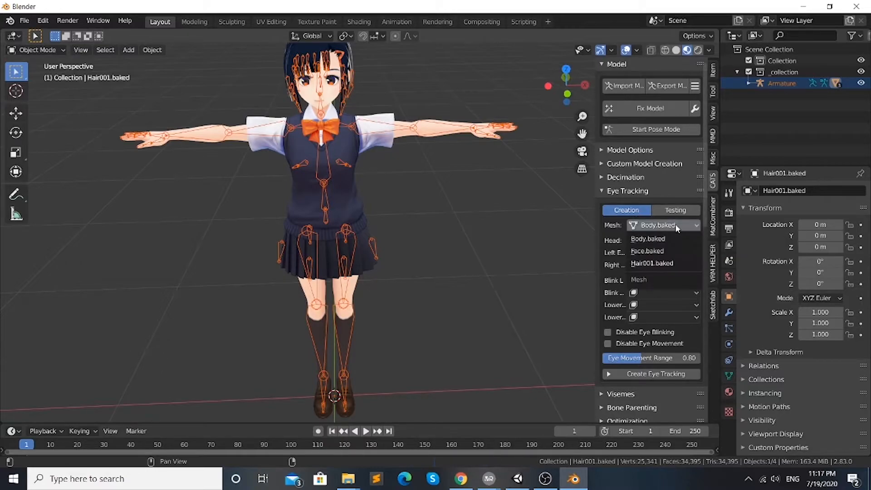
pyautogui.click(670, 251)
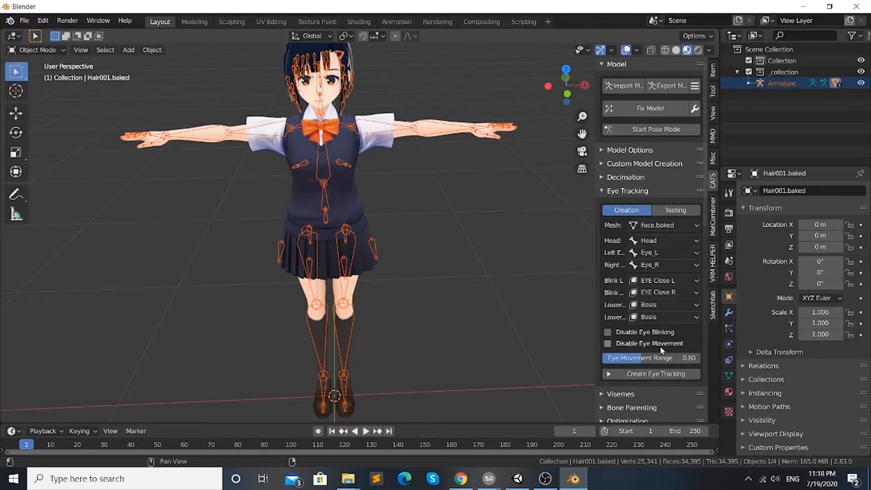
pyautogui.click(656, 374)
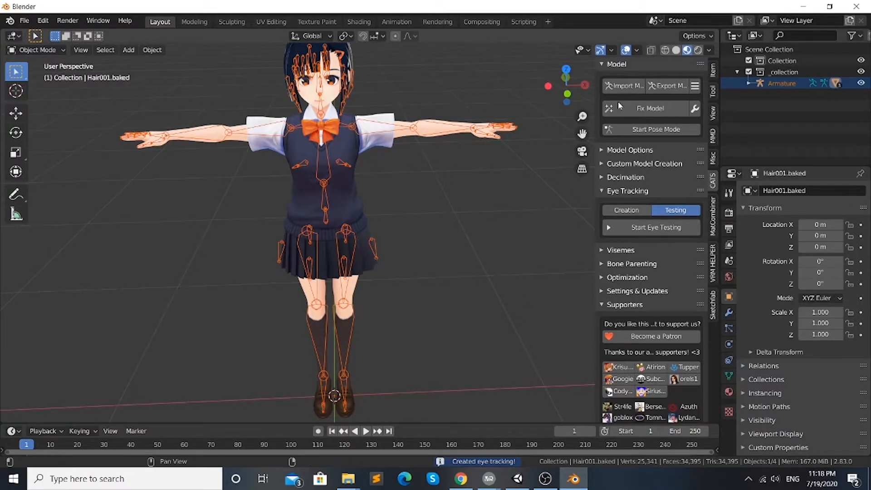
# Step: Start eye testing and preview the blink and lower-lid shapes on the face
pyautogui.click(635, 211)
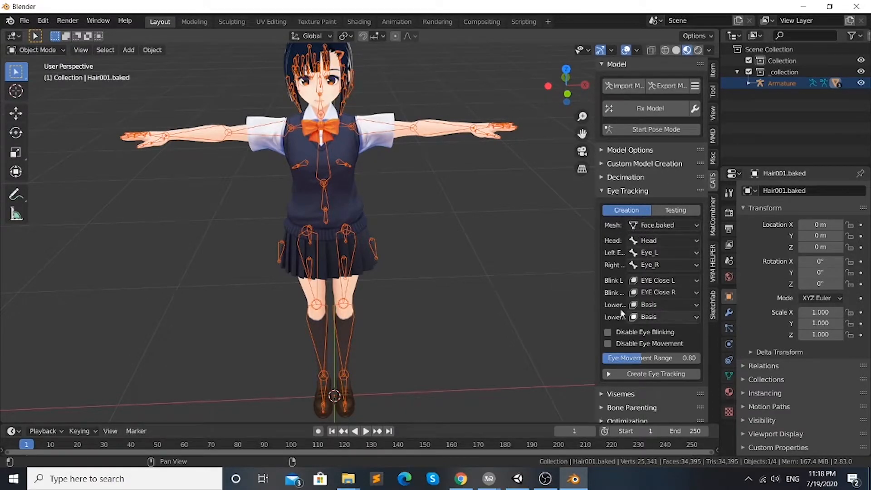
pyautogui.click(669, 211)
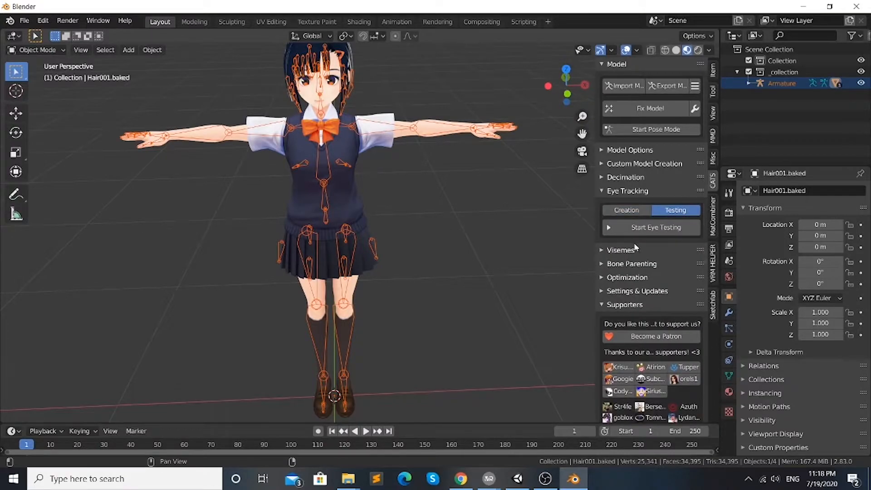
pyautogui.click(639, 230)
pyautogui.click(680, 298)
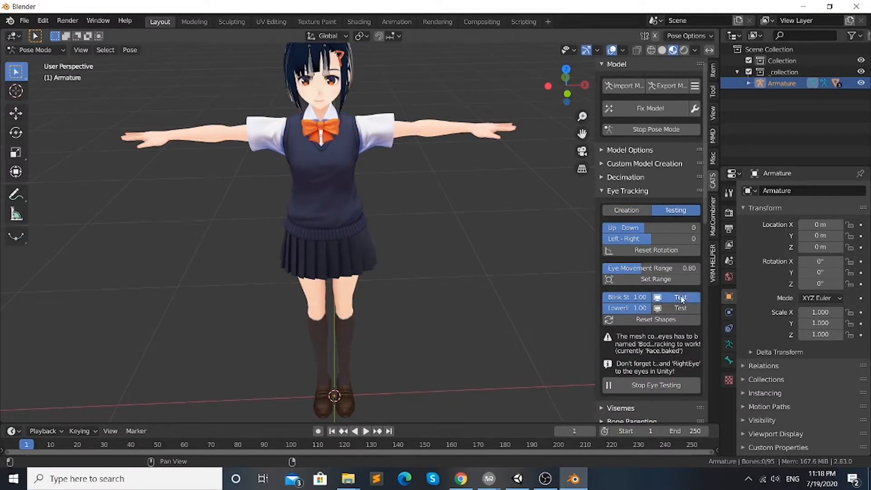
pyautogui.click(680, 309)
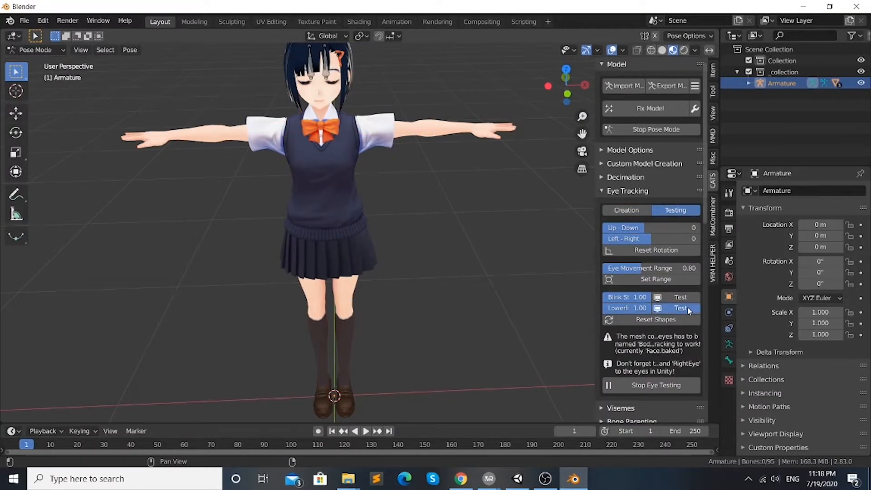
pyautogui.click(635, 192)
# Step: Create visemes on the Face.baked mesh using the MTH A, MTH U and MTH I mouth shapes
pyautogui.click(638, 205)
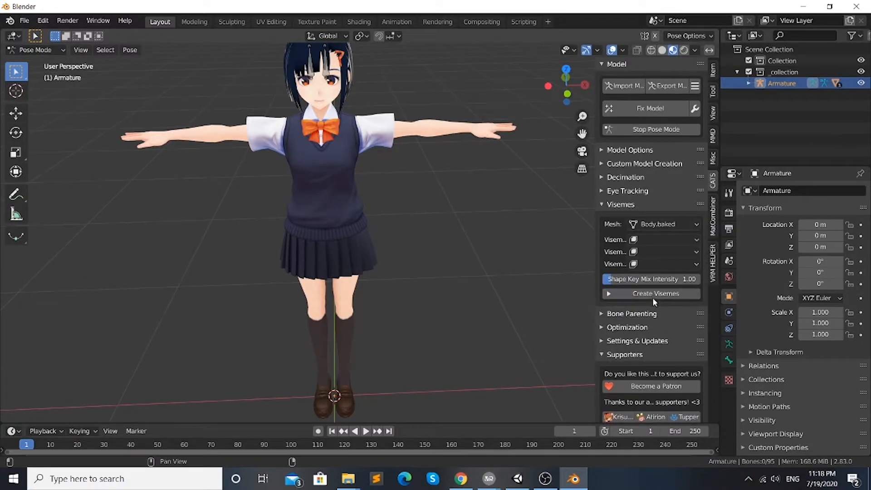
pyautogui.click(653, 299)
pyautogui.click(675, 225)
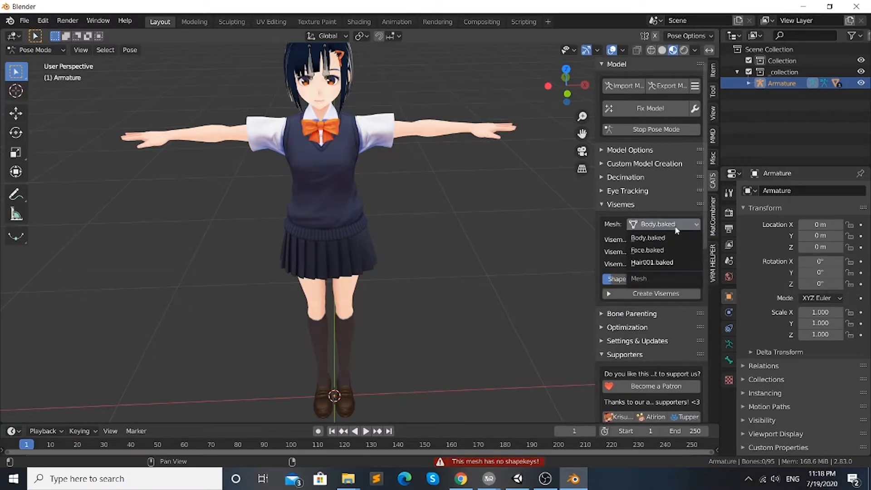
pyautogui.click(667, 250)
pyautogui.click(669, 295)
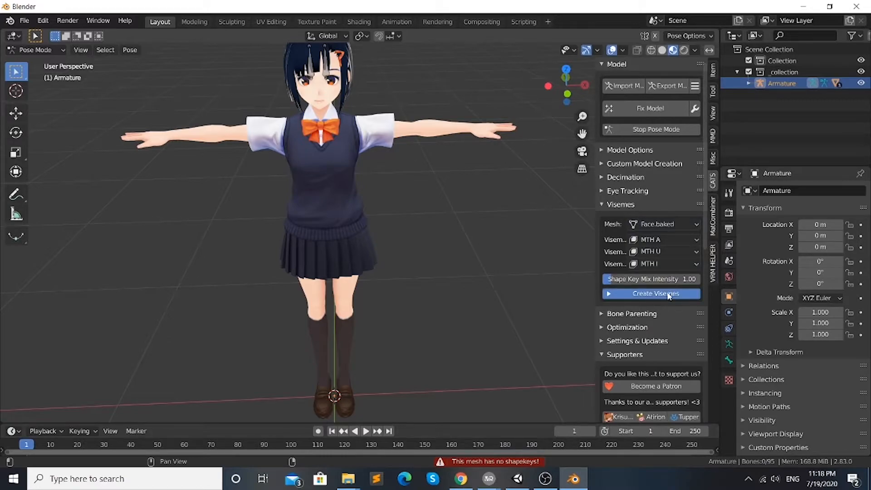
pyautogui.click(620, 205)
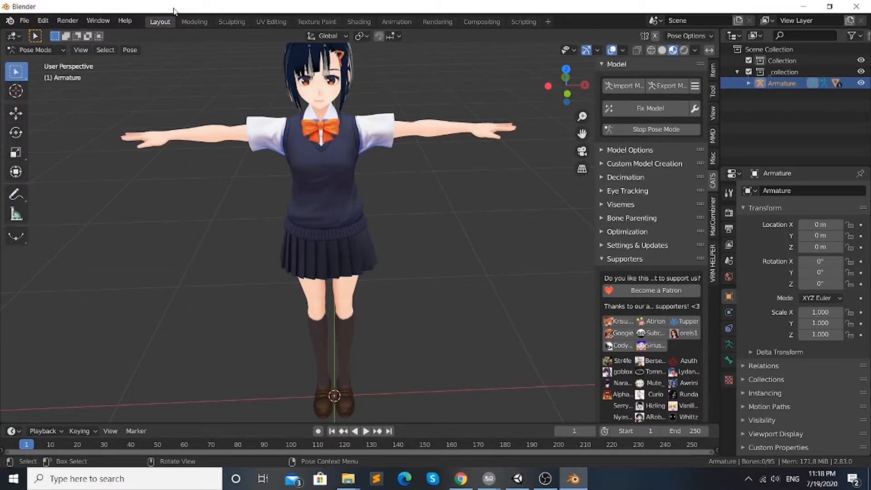
# Step: Return to Object Mode, select Face.baked under the armature, and show its material slots with their full names readable
pyautogui.click(37, 50)
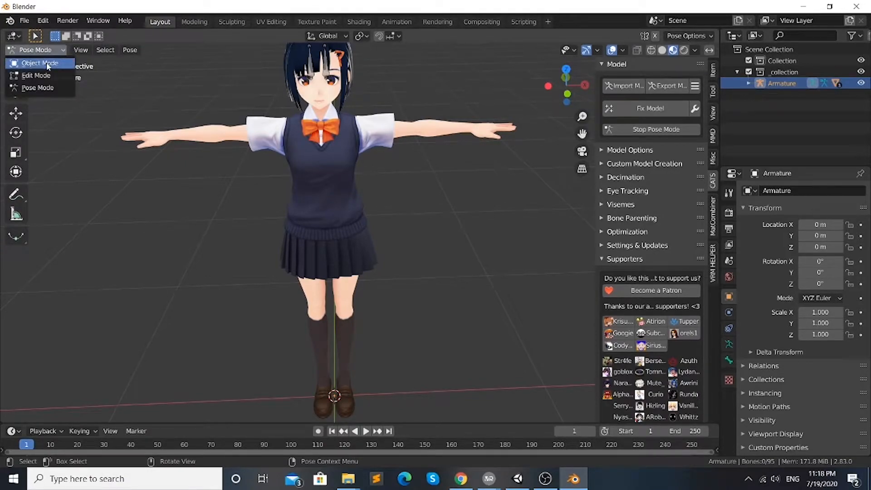
pyautogui.click(47, 64)
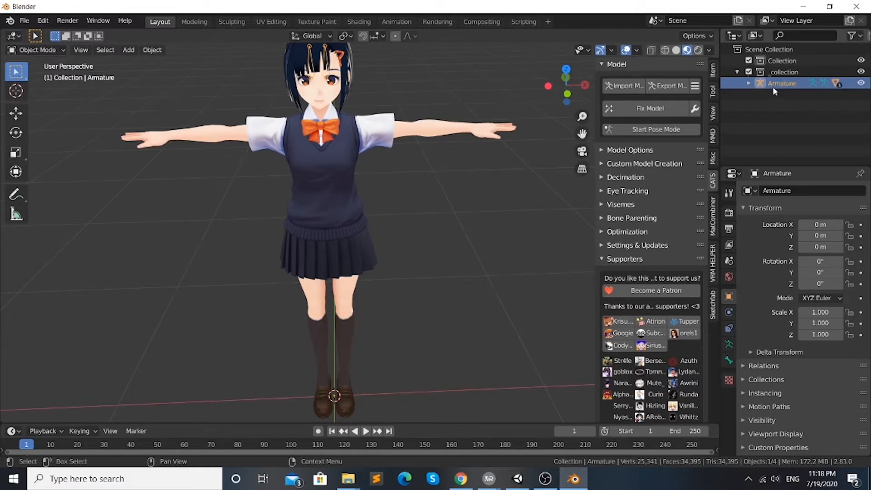
pyautogui.click(749, 83)
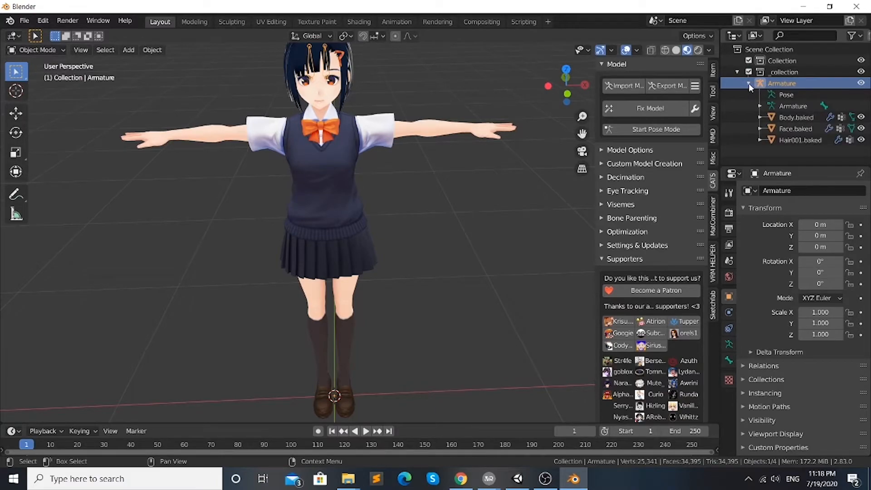
pyautogui.click(784, 130)
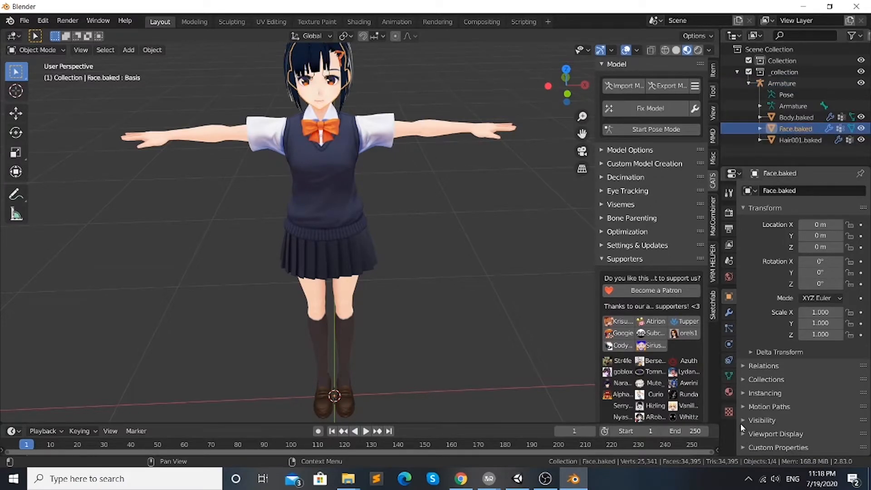
pyautogui.click(729, 393)
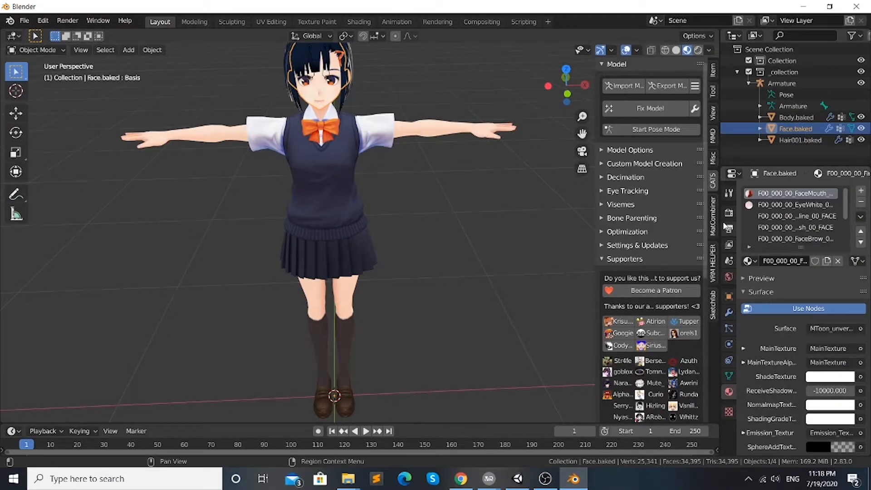
pyautogui.moveTo(722, 220); pyautogui.dragTo(676, 220)
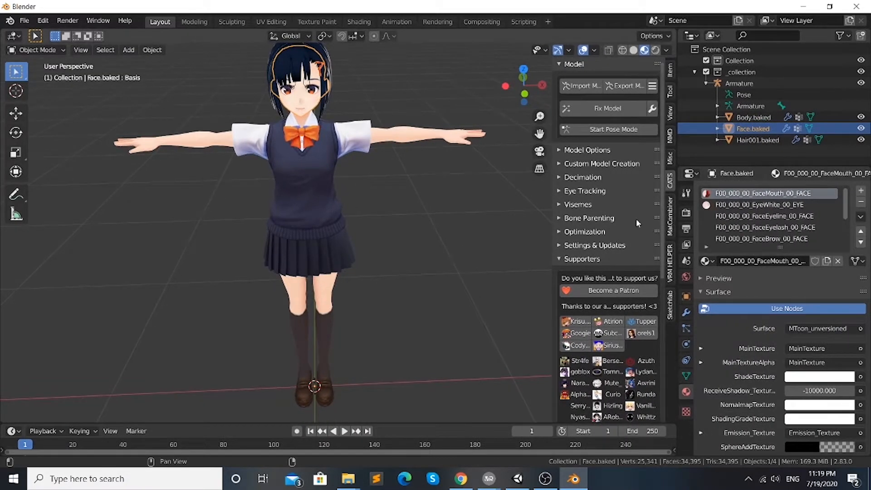
# Step: In Edit Mode, select only the vertices assigned to F00_000_00_FaceEyeline_00_FACE, move them out beside the head and delete them
pyautogui.click(770, 217)
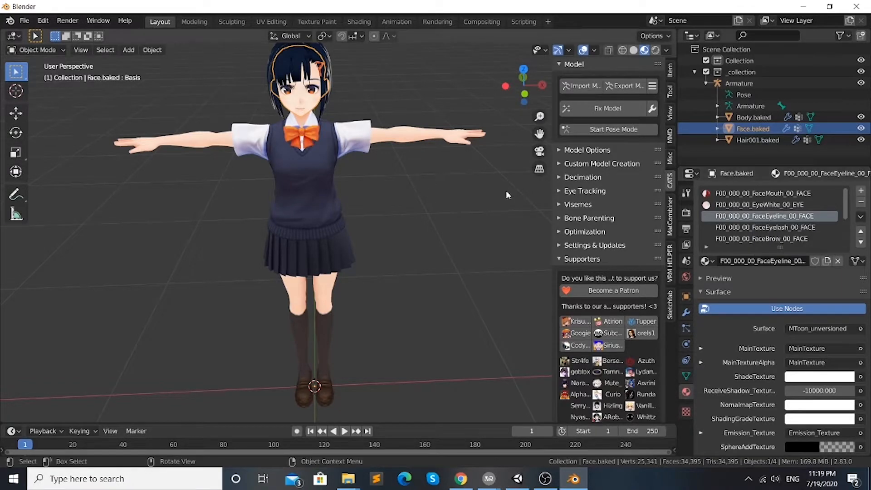
pyautogui.click(57, 54)
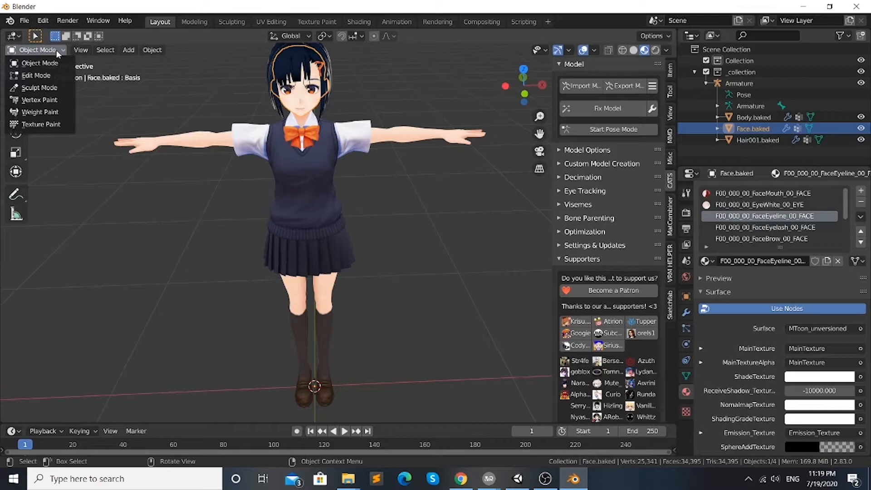
pyautogui.click(56, 75)
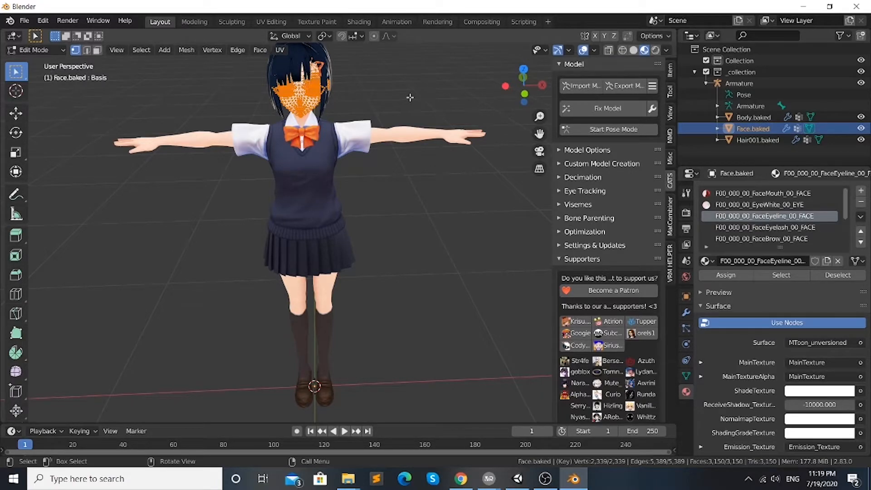
pyautogui.click(409, 97)
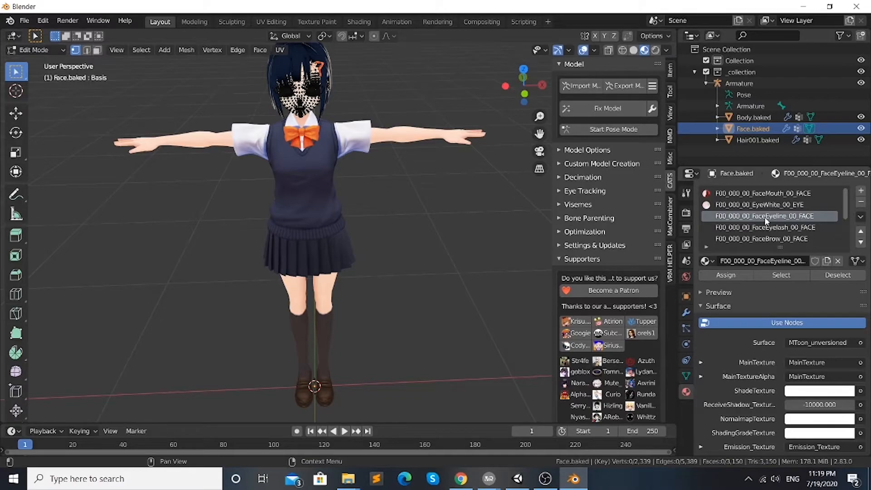
pyautogui.click(781, 275)
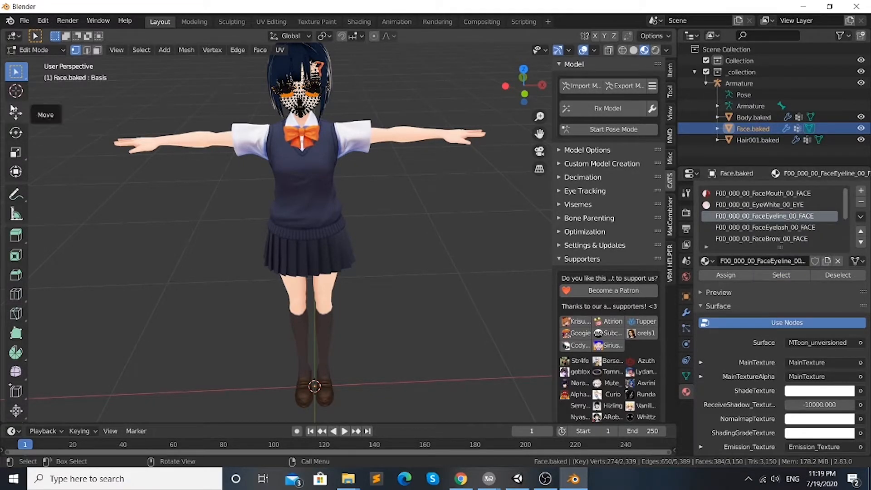
pyautogui.click(15, 114)
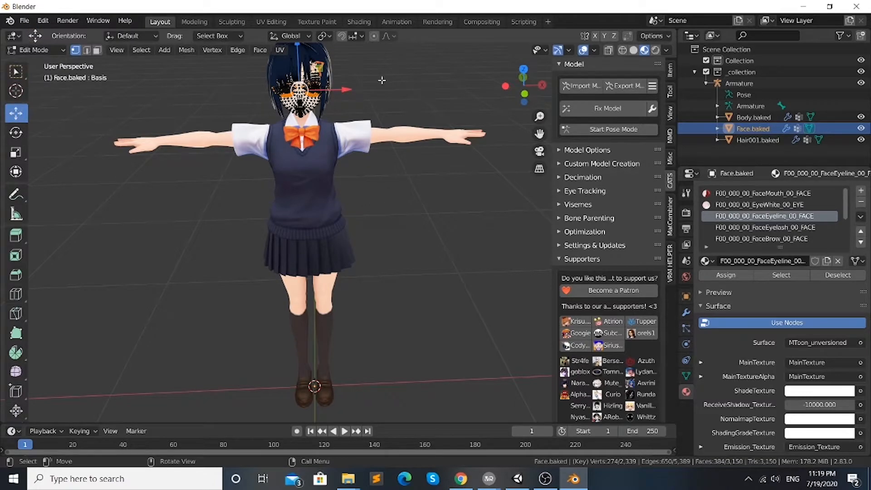
pyautogui.keyDown('shift'); pyautogui.moveTo(388, 83); pyautogui.dragTo(389, 124, button='middle'); pyautogui.keyUp('shift')
pyautogui.scroll(1, 389, 124)
pyautogui.scroll(2, 362, 110)
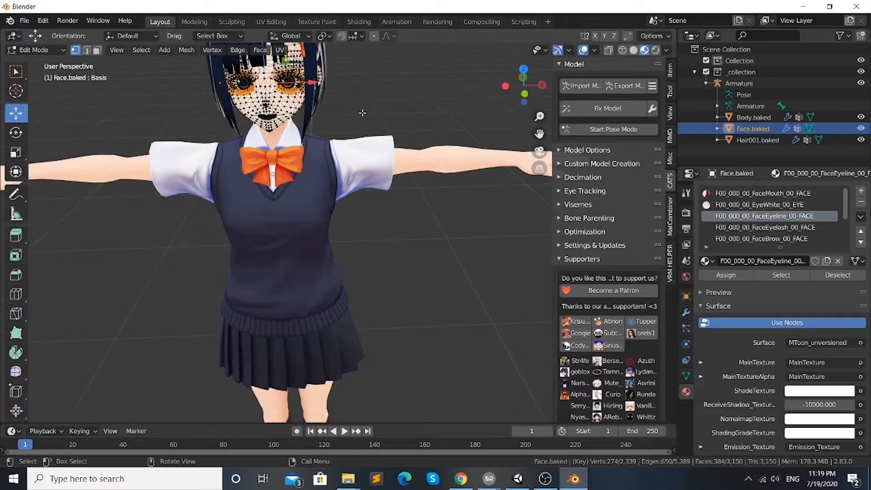
pyautogui.moveTo(313, 89); pyautogui.dragTo(505, 77)
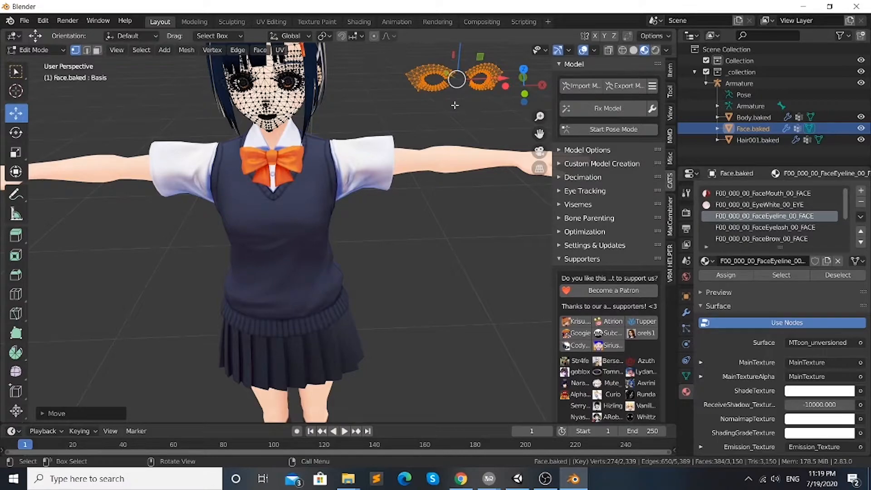
pyautogui.press('x')
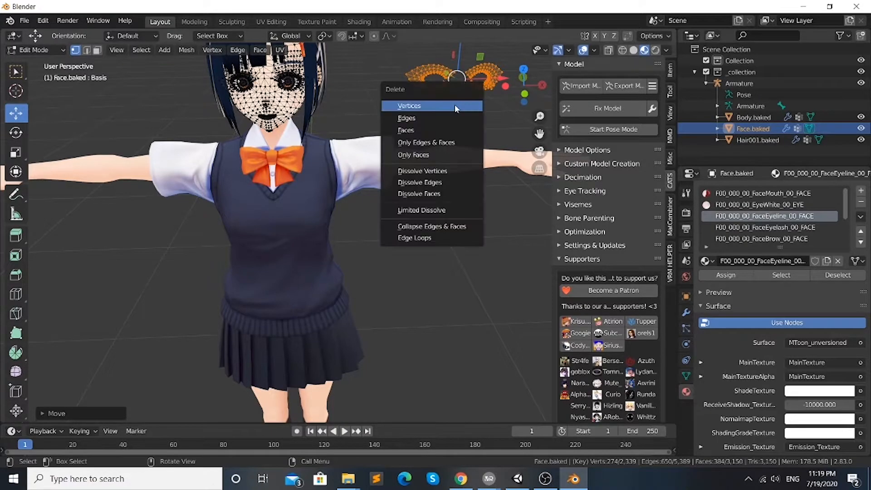
pyautogui.click(454, 105)
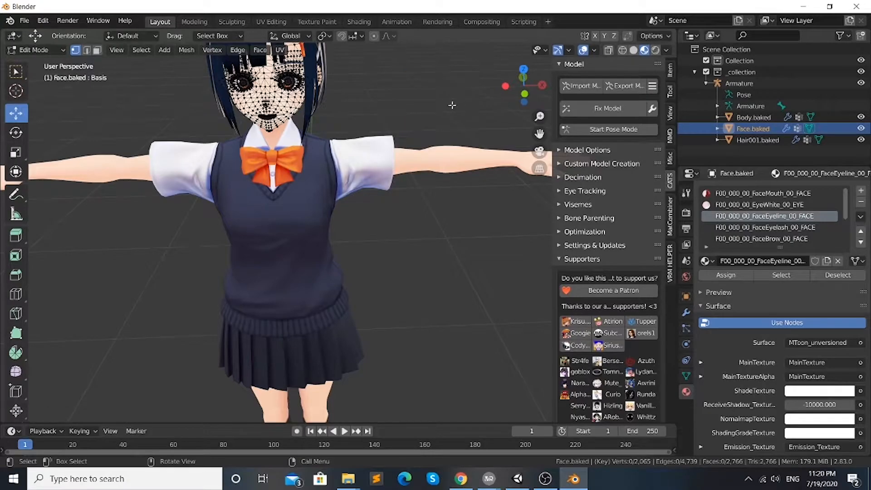
# Step: Select the vertices assigned to F00_000_00_FaceEyelash_00_FACE, move them sideways out of the head and delete them
pyautogui.scroll(-5, 454, 106)
pyautogui.scroll(2, 454, 105)
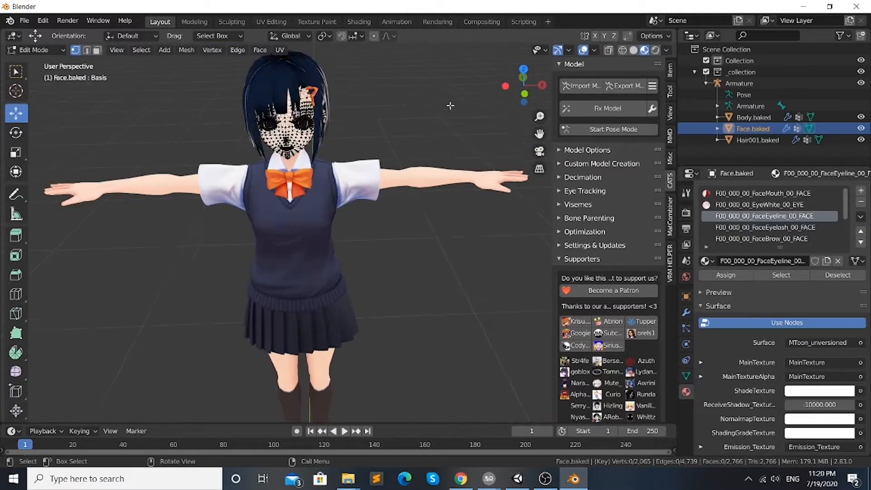
pyautogui.click(778, 227)
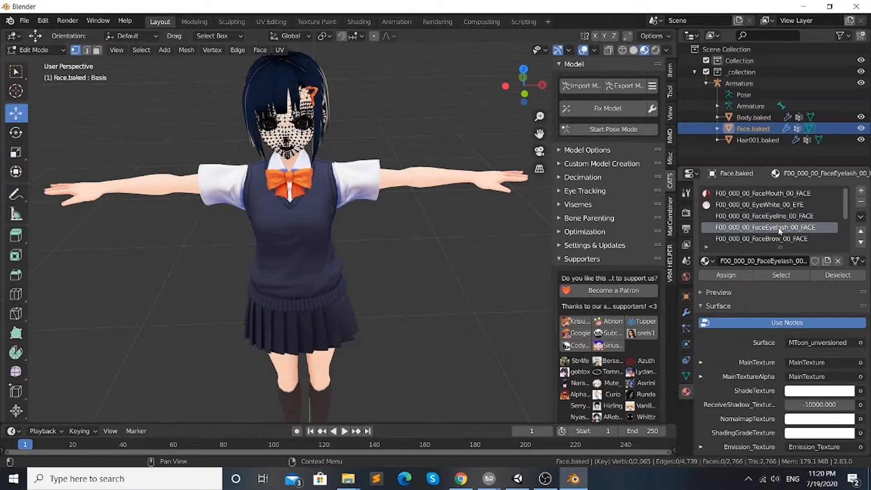
pyautogui.click(782, 275)
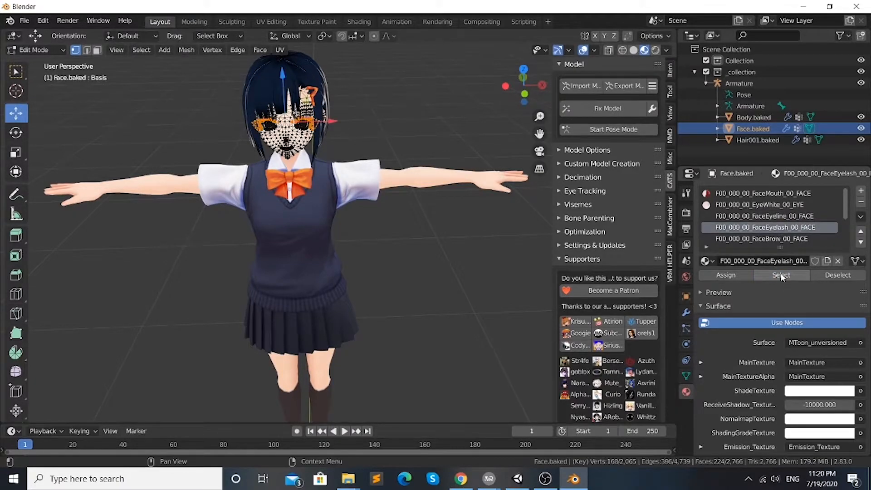
pyautogui.press('g')
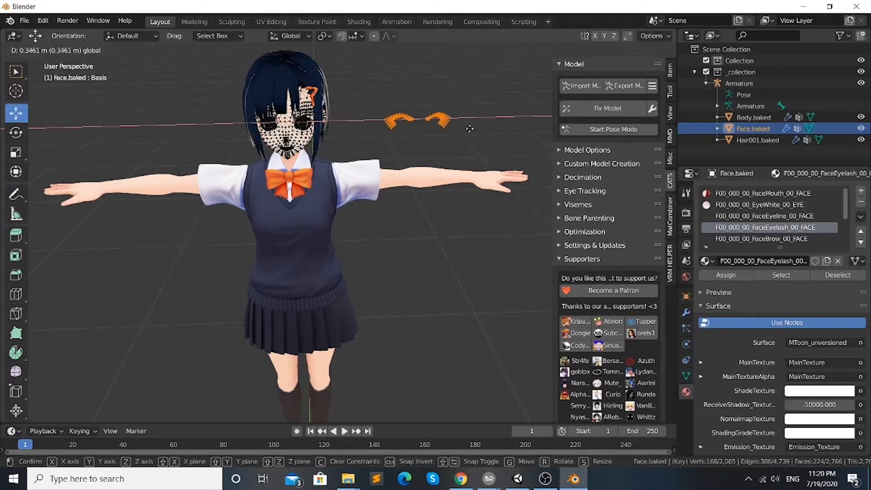
pyautogui.click(454, 125)
pyautogui.press('x')
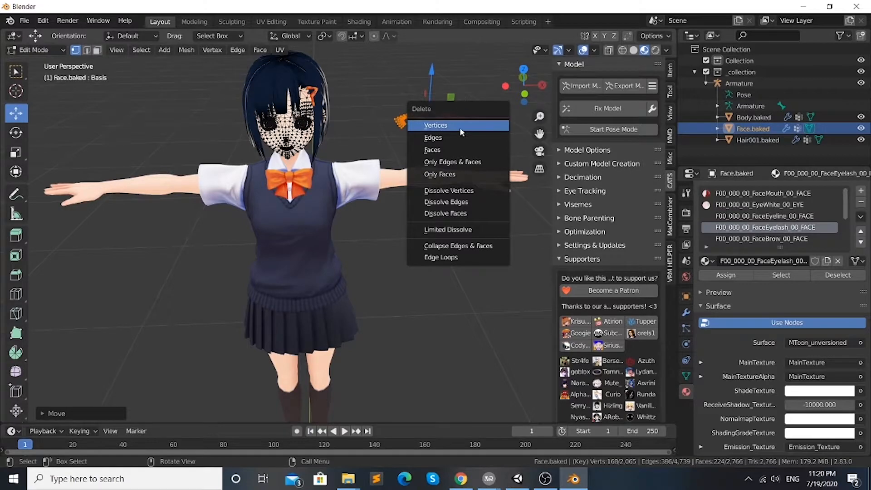
pyautogui.click(460, 125)
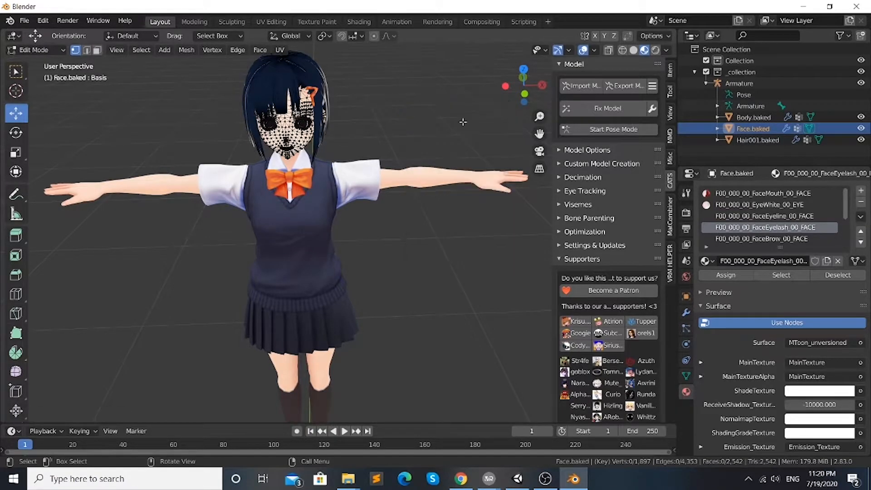
# Step: Select the eyebrow vertices assigned to F00_000_00_FaceBrow_00_FACE, move them out beside the head and delete them
pyautogui.click(757, 239)
pyautogui.click(782, 275)
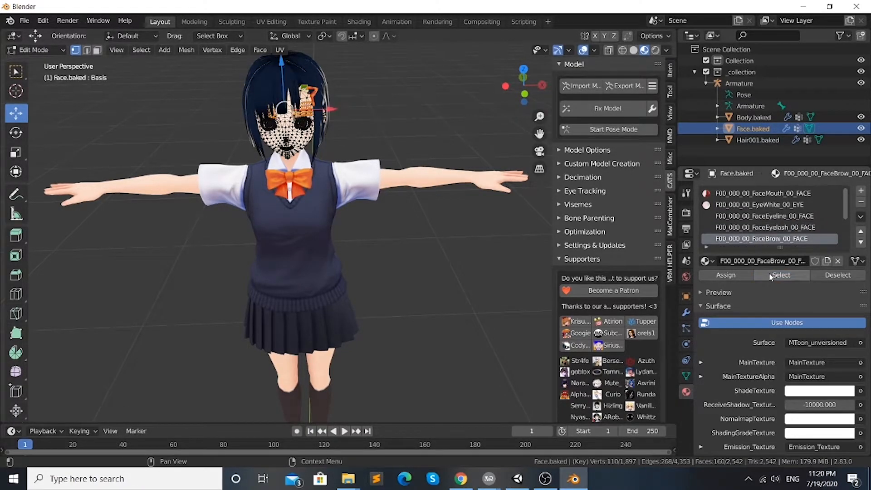
pyautogui.moveTo(338, 114); pyautogui.dragTo(467, 120)
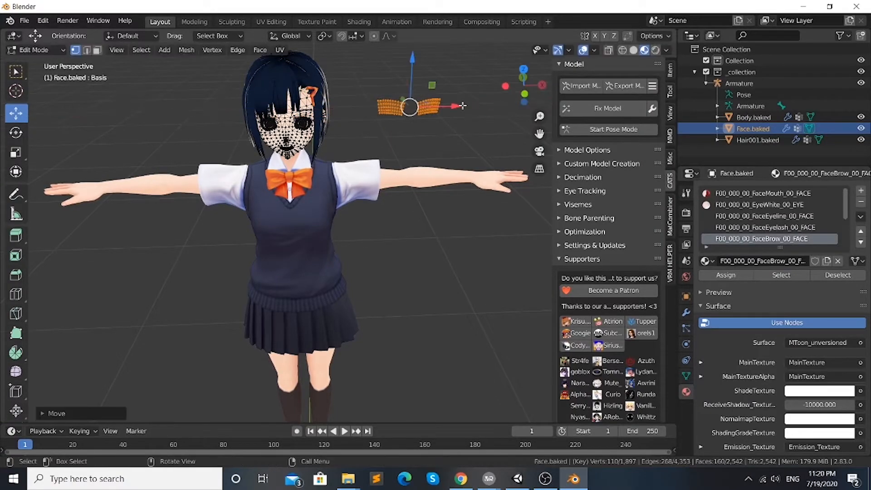
pyautogui.press('x')
pyautogui.click(463, 108)
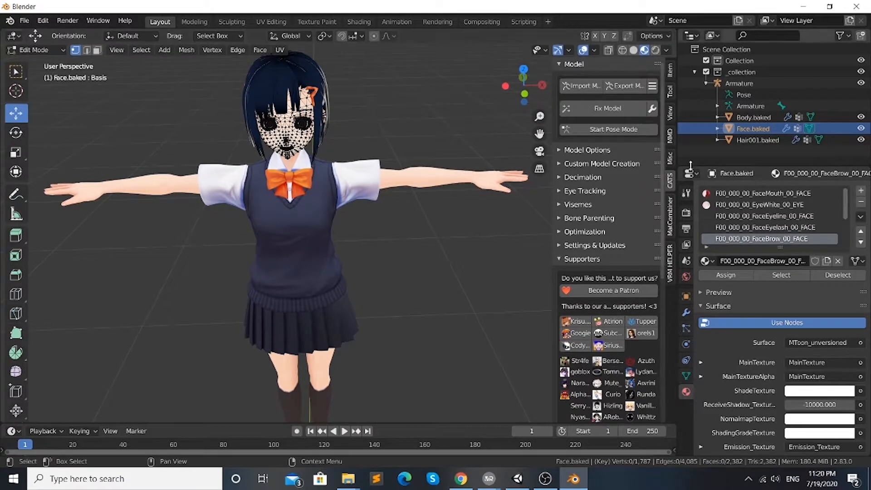
# Step: Select the vertices assigned to F00_000_00_EyeHighlight_00_EYE, move them out beside the head and delete them
pyautogui.scroll(-2, 753, 224)
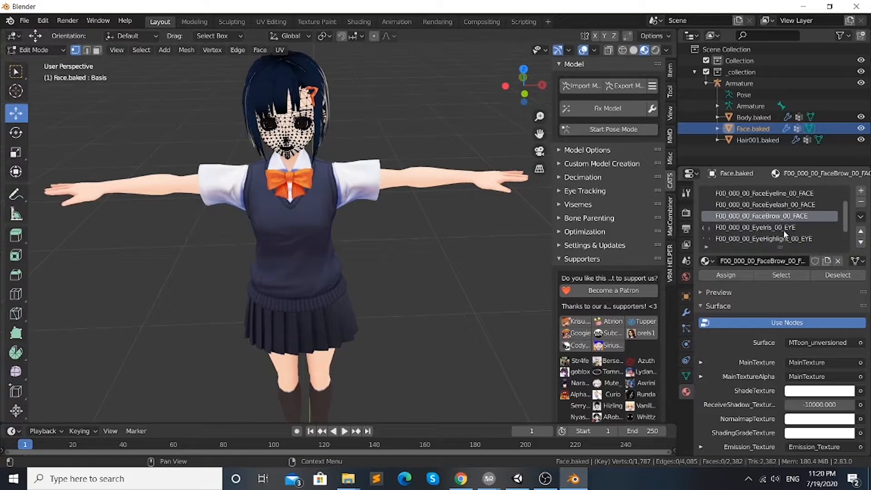
pyautogui.click(775, 238)
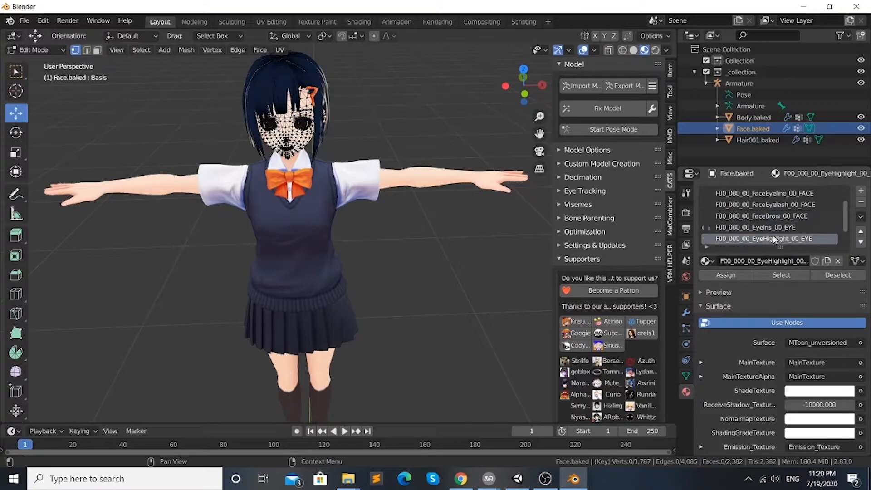
pyautogui.click(781, 275)
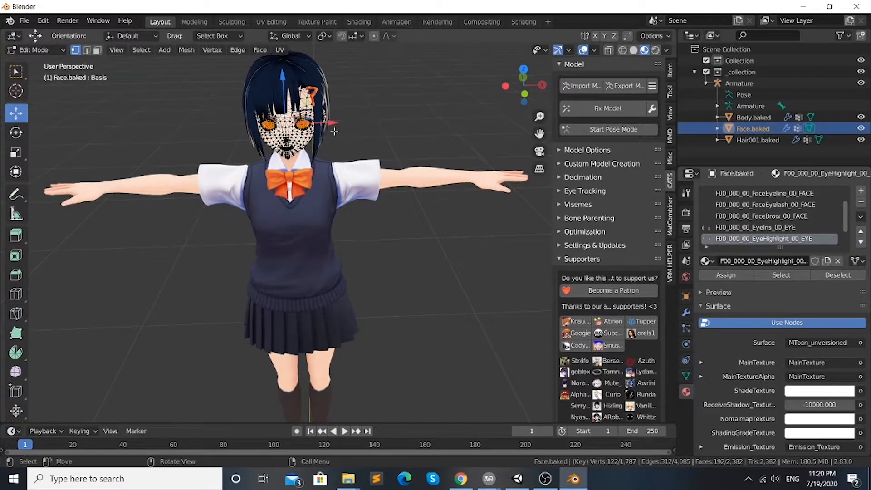
pyautogui.moveTo(332, 122); pyautogui.dragTo(502, 109)
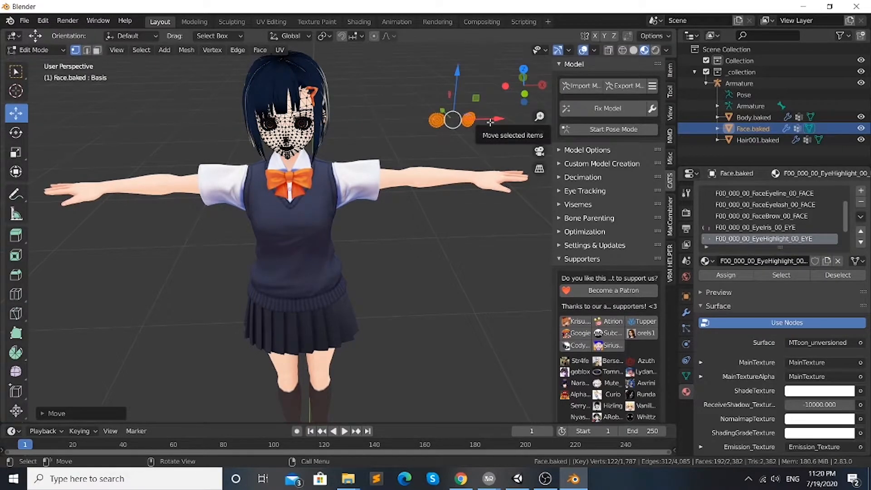
pyautogui.press('x')
pyautogui.click(492, 126)
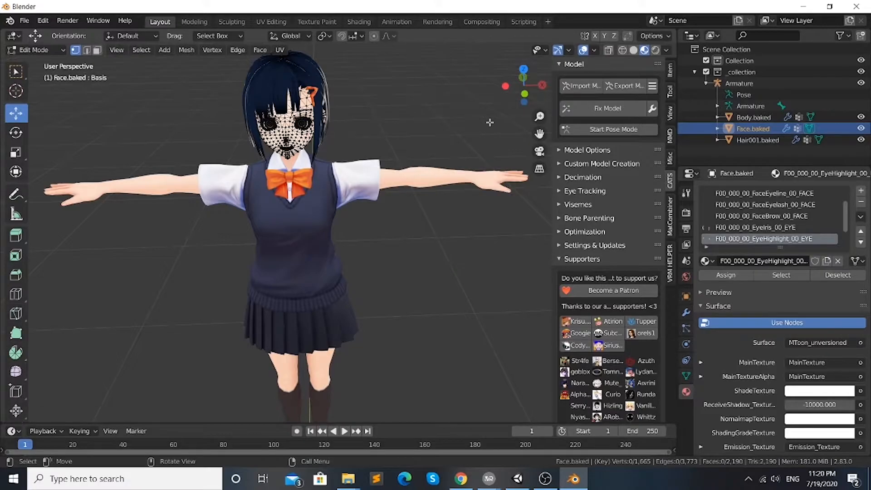
# Step: Leave Edit Mode on the face for Object Mode and make Body.baked the active object
pyautogui.scroll(3, 397, 114)
pyautogui.scroll(-3, 397, 114)
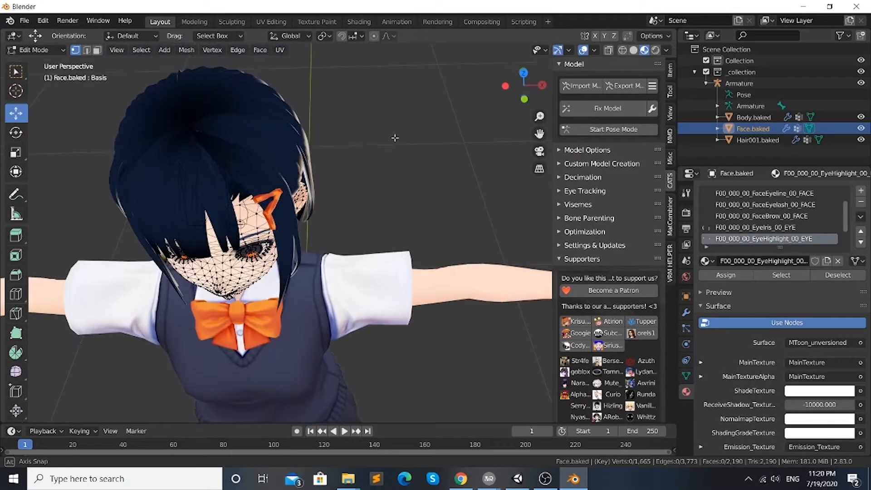
pyautogui.moveTo(395, 132); pyautogui.dragTo(384, 136, button='middle')
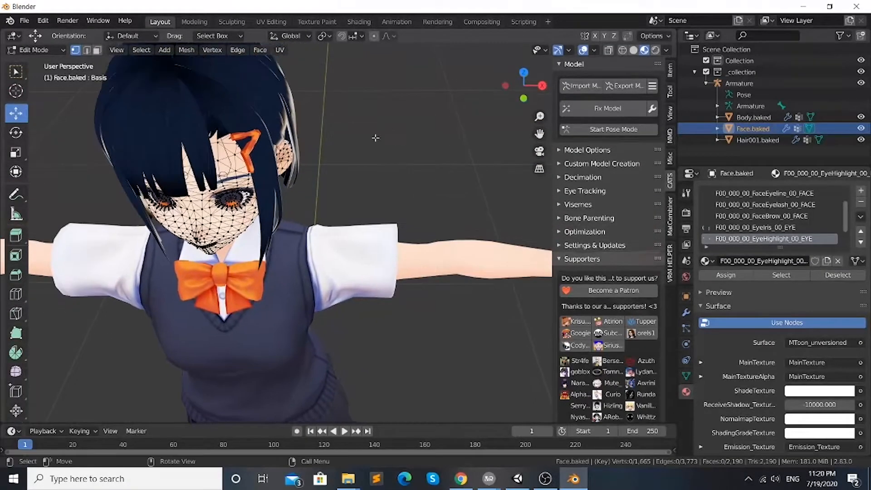
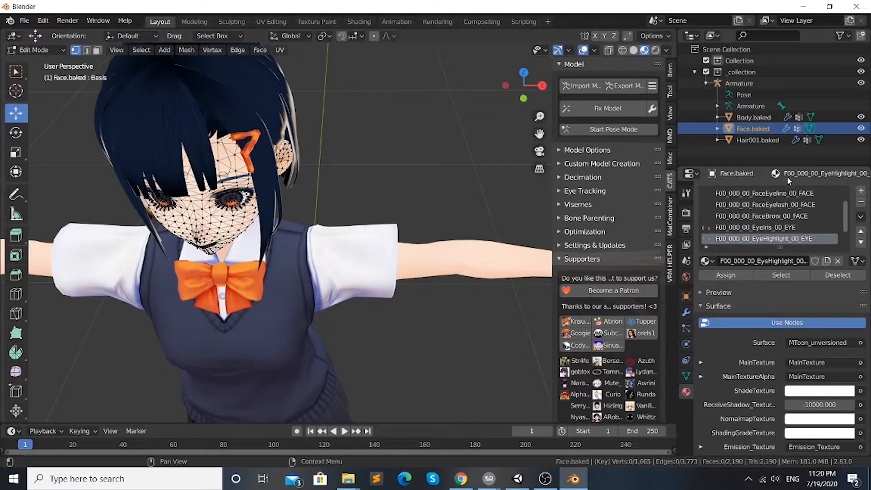
pyautogui.click(756, 118)
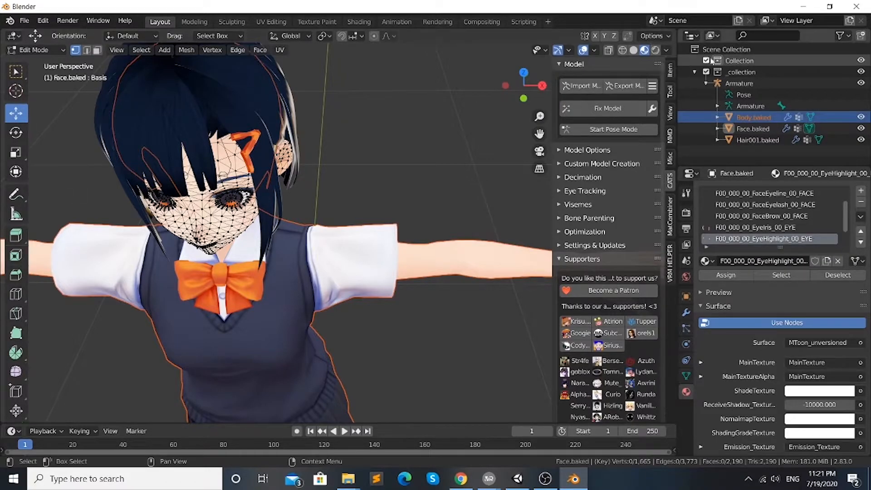
pyautogui.click(39, 51)
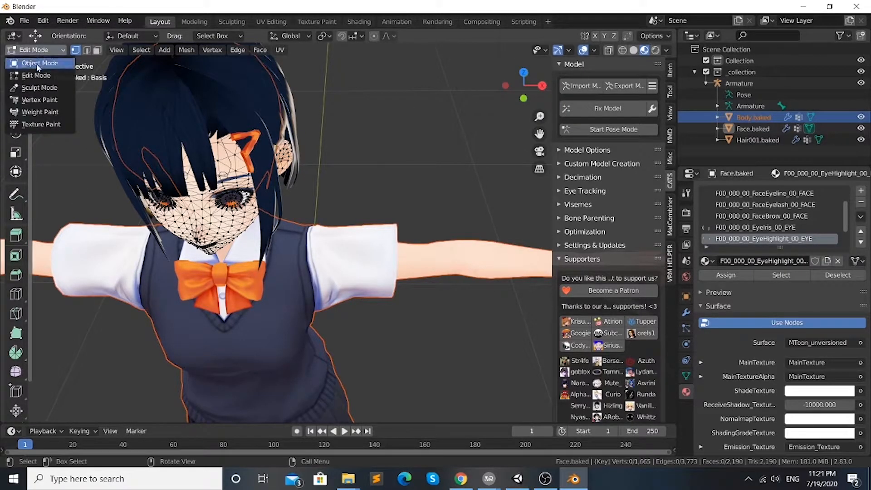
pyautogui.click(38, 62)
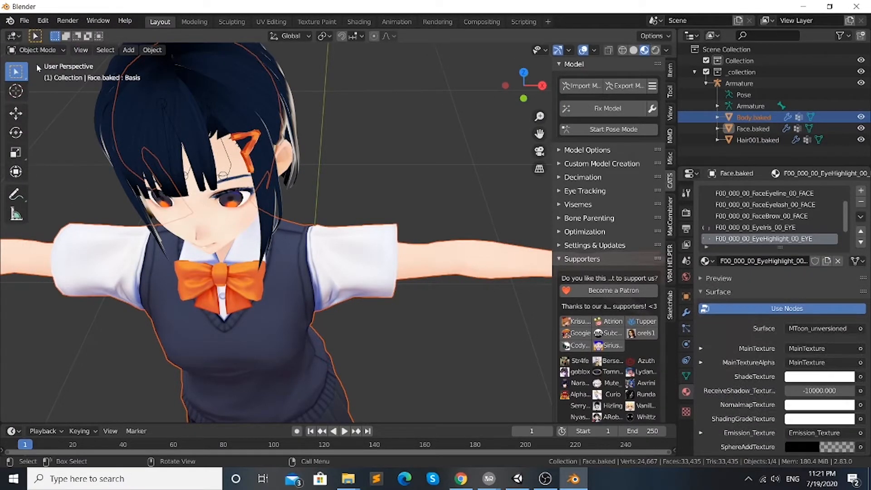
pyautogui.click(755, 118)
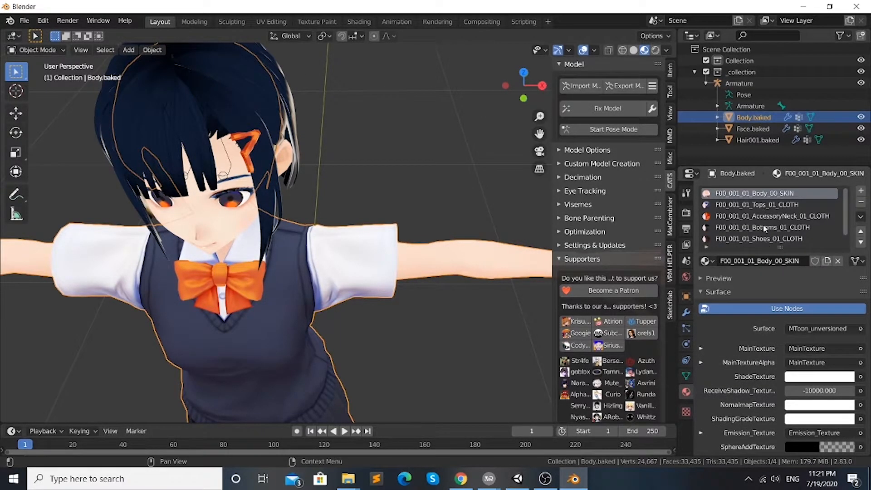
# Step: In Edit Mode on Body.baked, select only the vertices assigned to F00_000_HairBack_00_HAIR, move them out beside the head and delete them
pyautogui.scroll(-1, 786, 219)
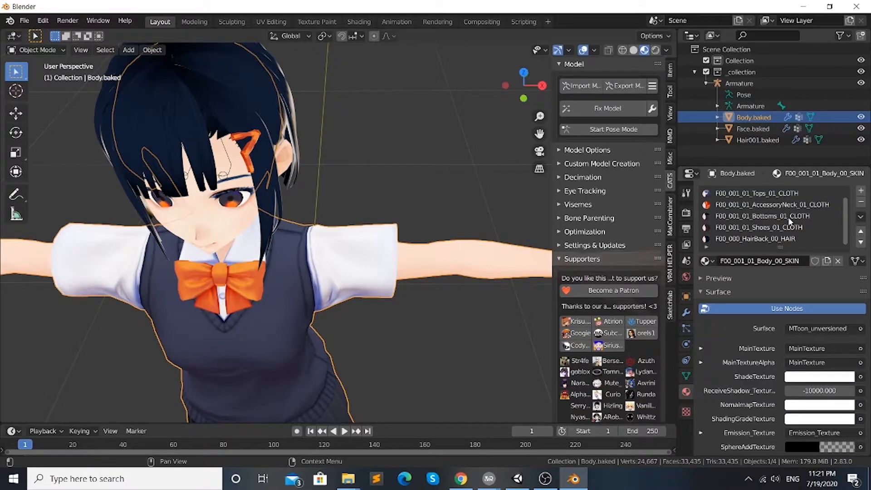
pyautogui.click(752, 239)
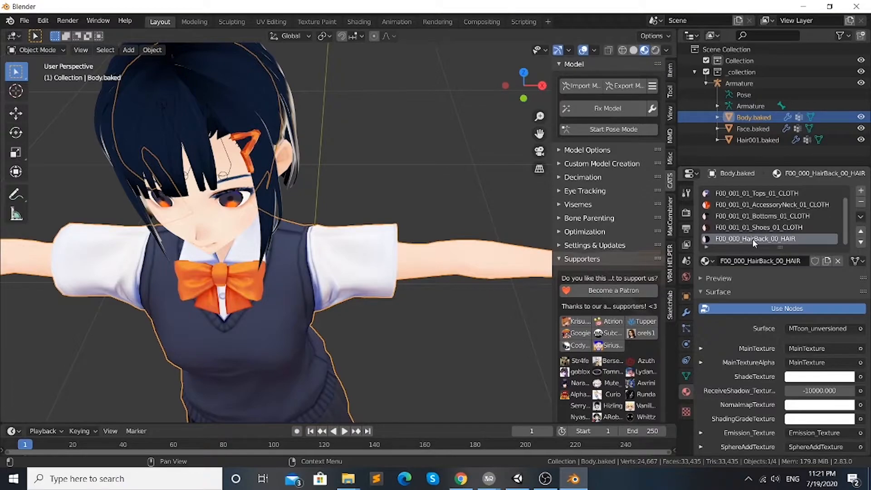
pyautogui.click(39, 50)
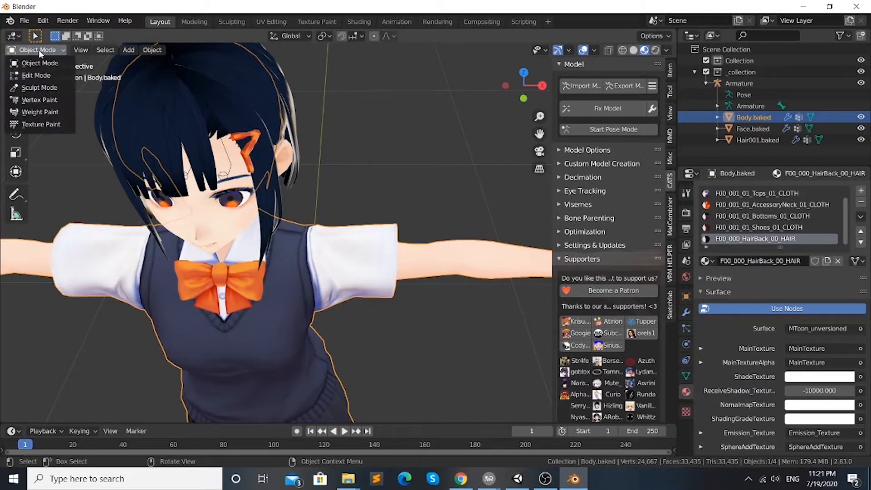
pyautogui.click(52, 76)
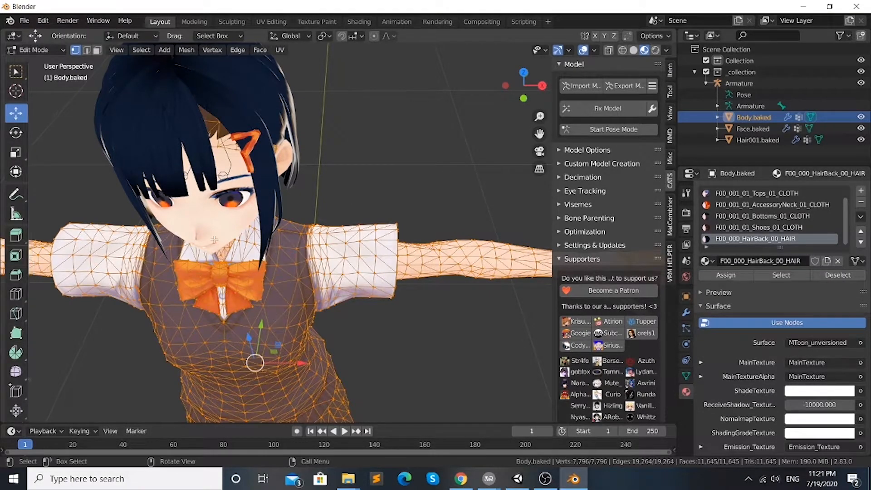
pyautogui.click(401, 175)
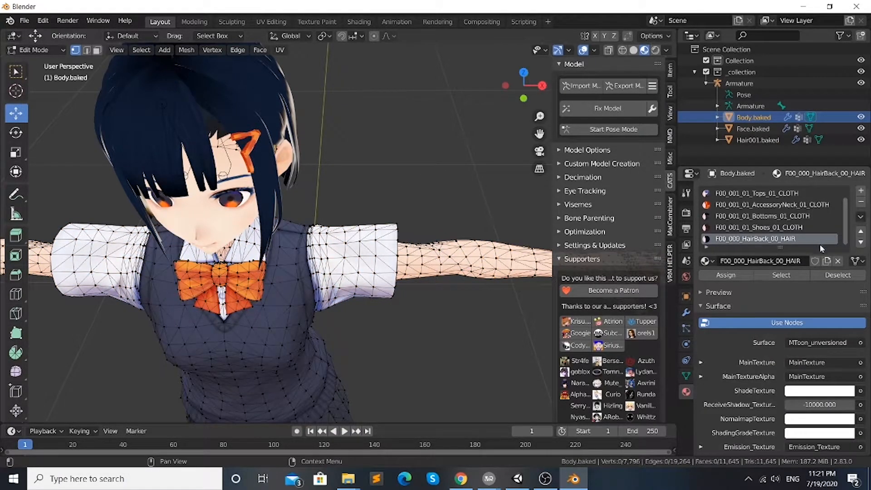
pyautogui.click(794, 274)
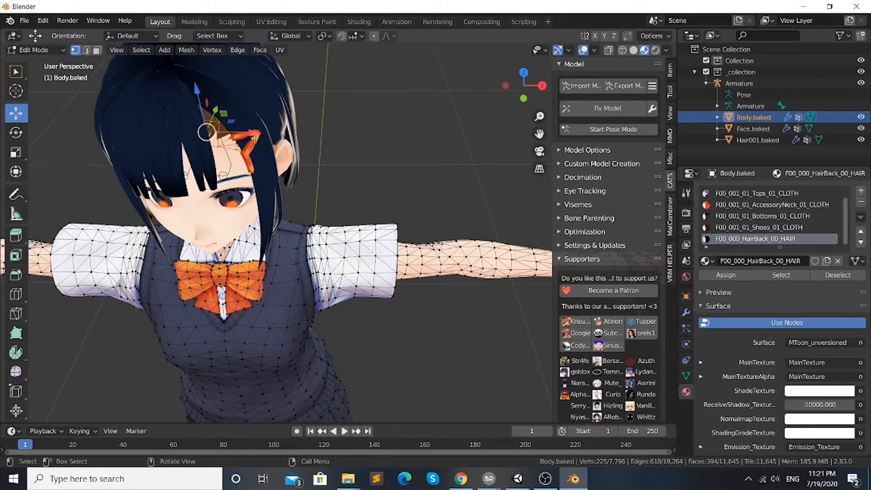
pyautogui.moveTo(256, 133); pyautogui.dragTo(495, 133)
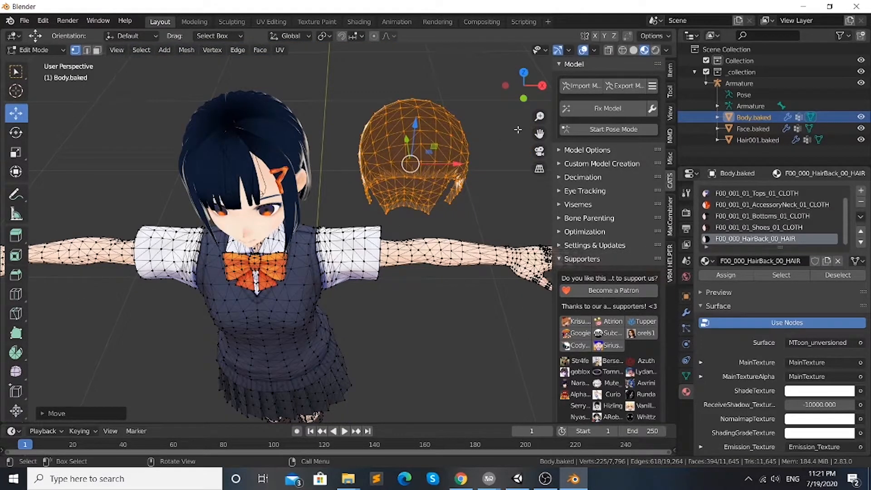
pyautogui.press('x')
pyautogui.click(518, 129)
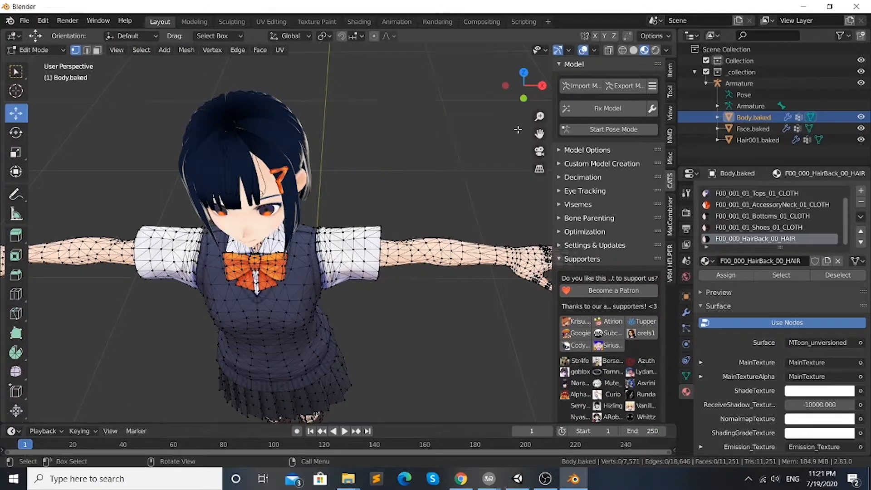
# Step: Inspect the avatar after the deletion, return Body.baked to Object Mode and switch to the Modeling workspace
pyautogui.scroll(3, 369, 156)
pyautogui.moveTo(370, 167); pyautogui.dragTo(383, 157, button='middle')
pyautogui.scroll(2, 382, 158)
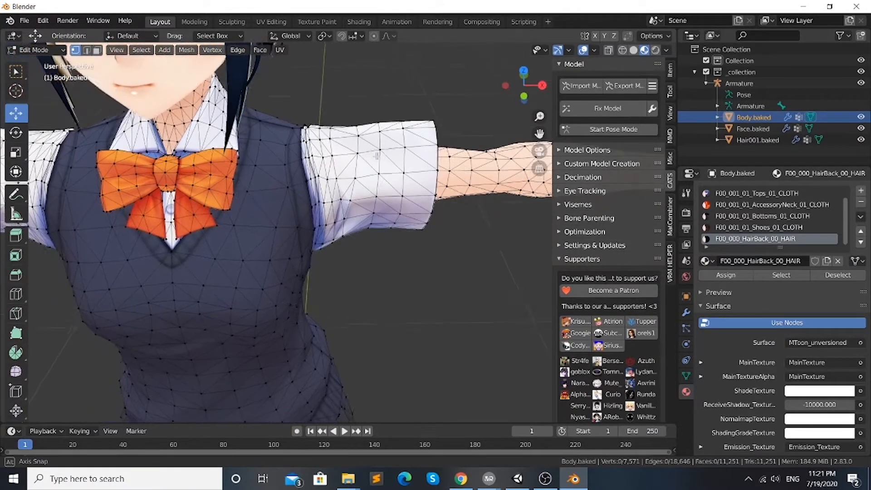
pyautogui.scroll(-5, 383, 158)
pyautogui.scroll(2, 380, 157)
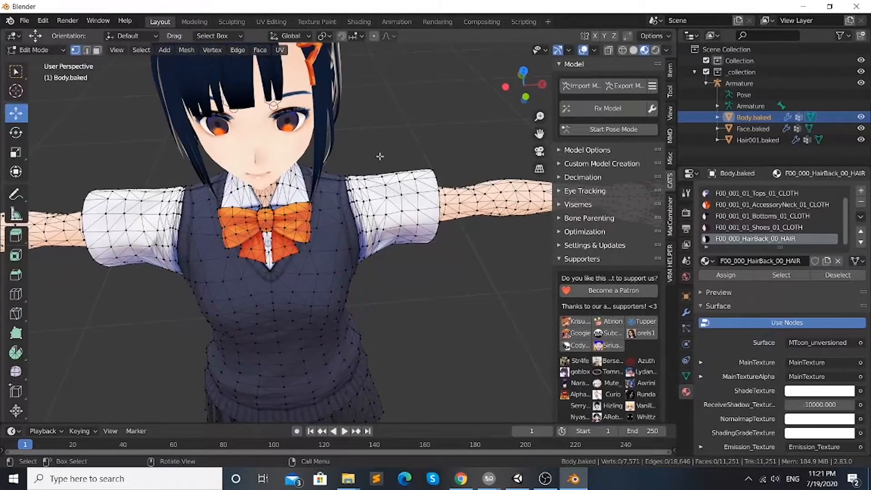
pyautogui.scroll(-3, 380, 156)
pyautogui.scroll(-2, 404, 126)
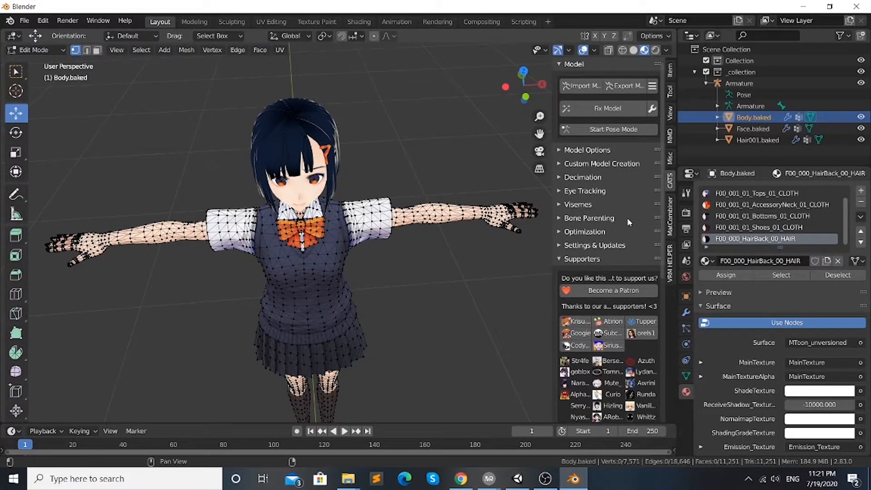
pyautogui.click(51, 49)
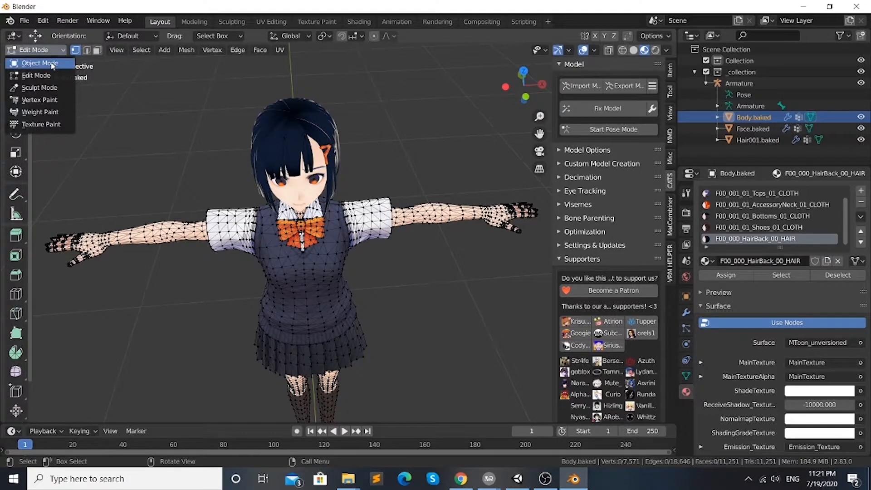
pyautogui.click(52, 63)
pyautogui.moveTo(451, 133); pyautogui.dragTo(443, 124, button='middle')
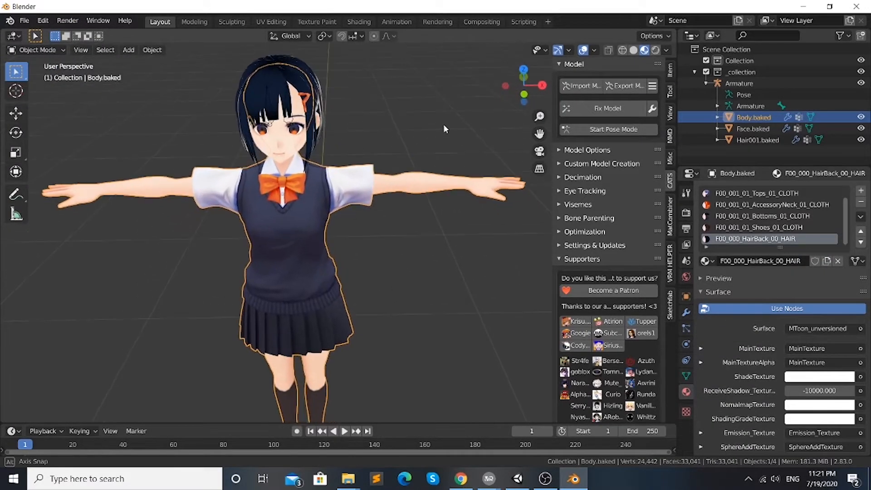
pyautogui.click(195, 21)
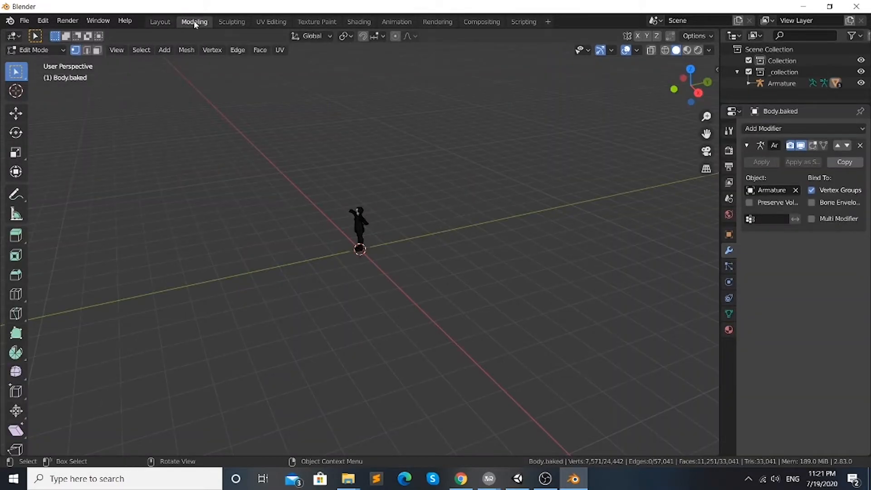
# Step: Switch Body.baked from Edit Mode to Object Mode and bring the whole avatar into a front view
pyautogui.scroll(9, 419, 241)
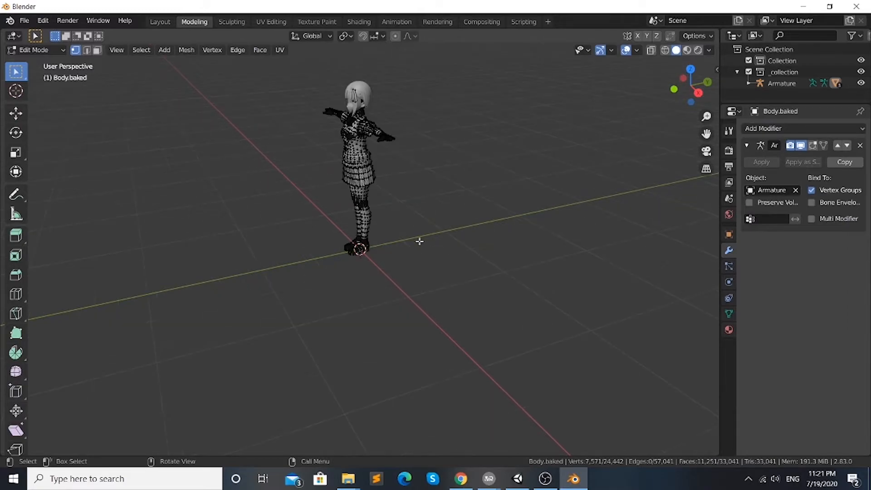
pyautogui.click(41, 51)
pyautogui.click(43, 63)
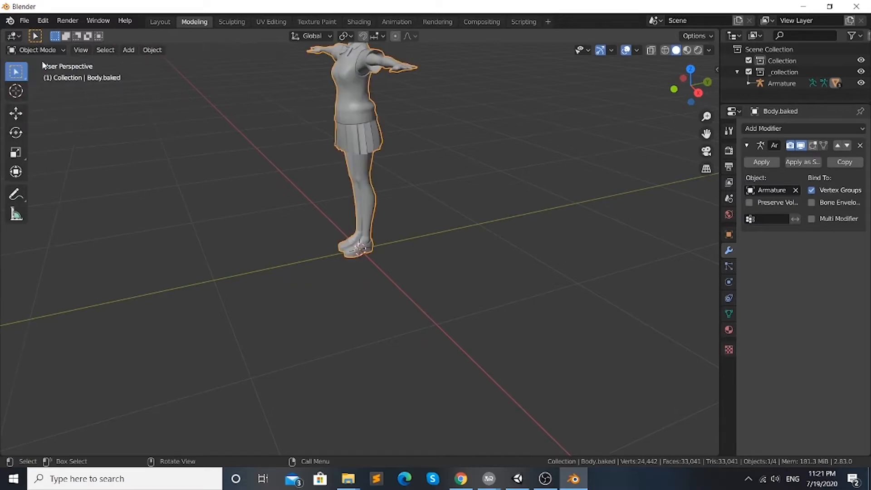
pyautogui.moveTo(318, 136); pyautogui.dragTo(384, 174, button='middle')
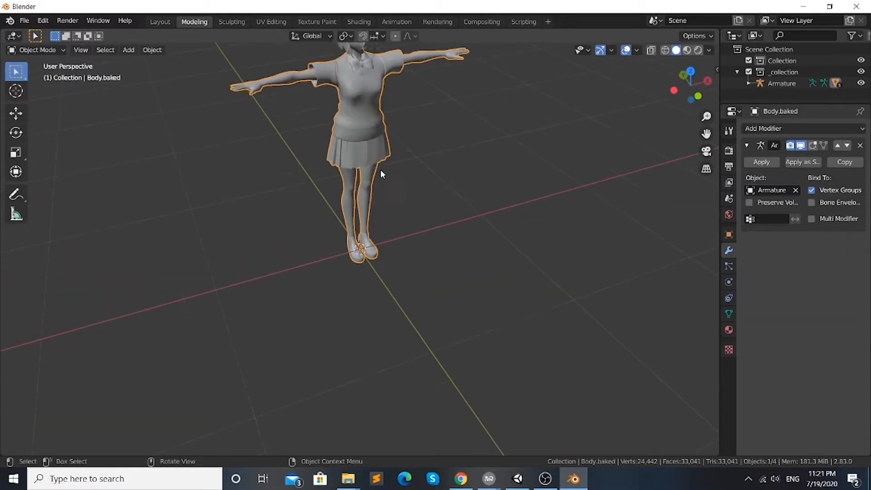
pyautogui.moveTo(447, 121); pyautogui.dragTo(413, 200, button='middle')
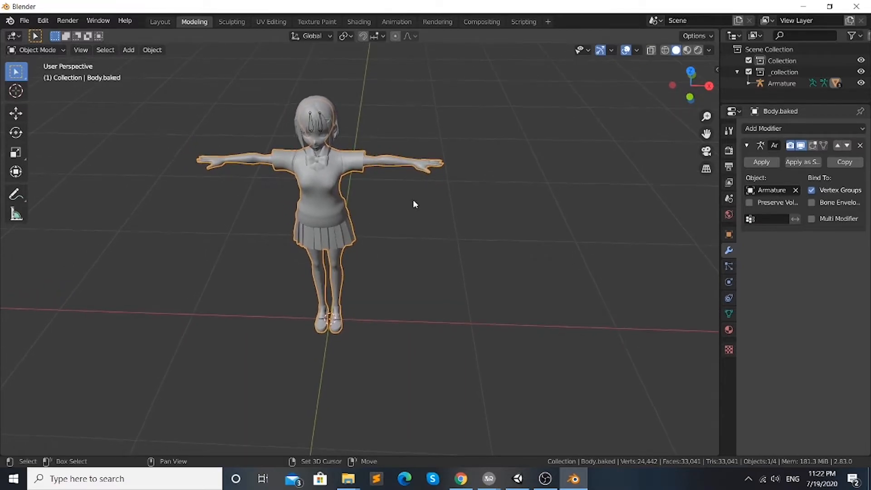
# Step: Put Body.baked into Sculpt Mode and display the avatar with Material Preview shading
pyautogui.click(53, 49)
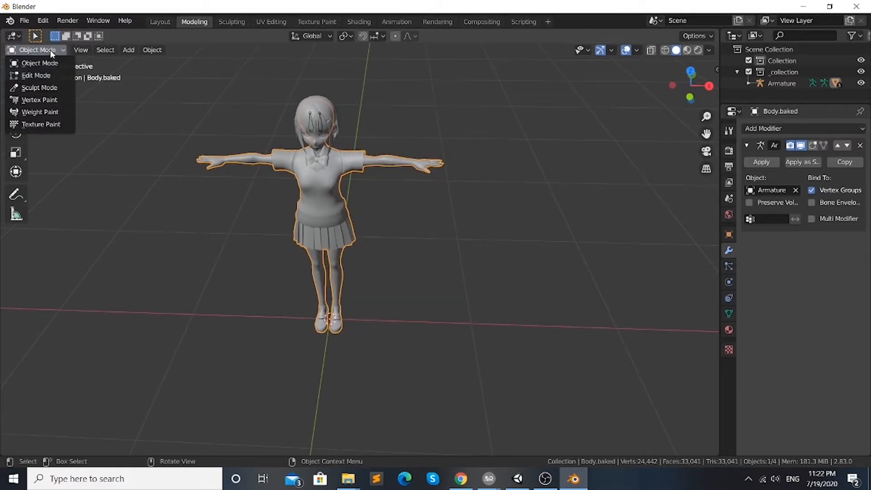
pyautogui.click(39, 87)
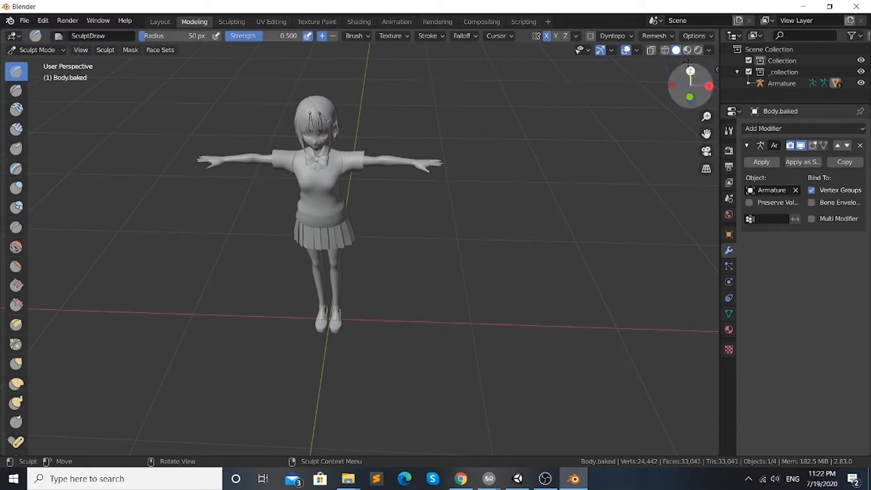
pyautogui.click(687, 49)
pyautogui.scroll(5, 366, 194)
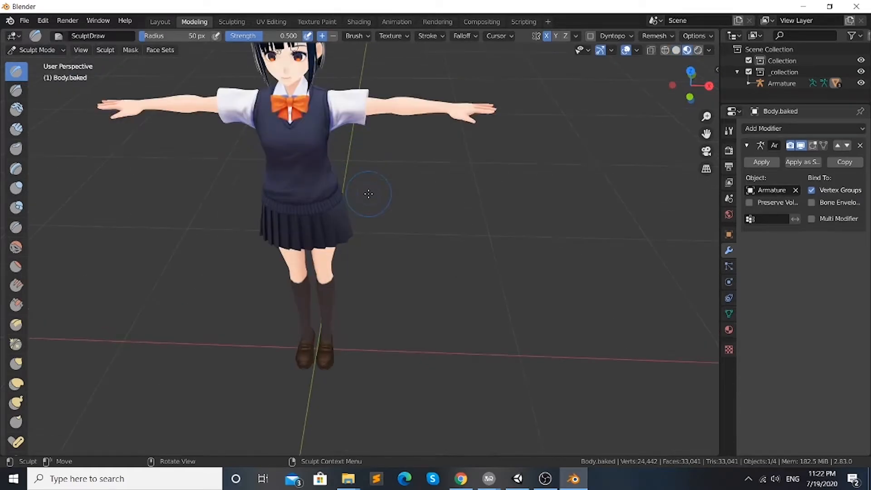
# Step: Set the sculpt brush radius to 185 px and try a short SculptDraw stroke on the side of the waist
pyautogui.press('f')
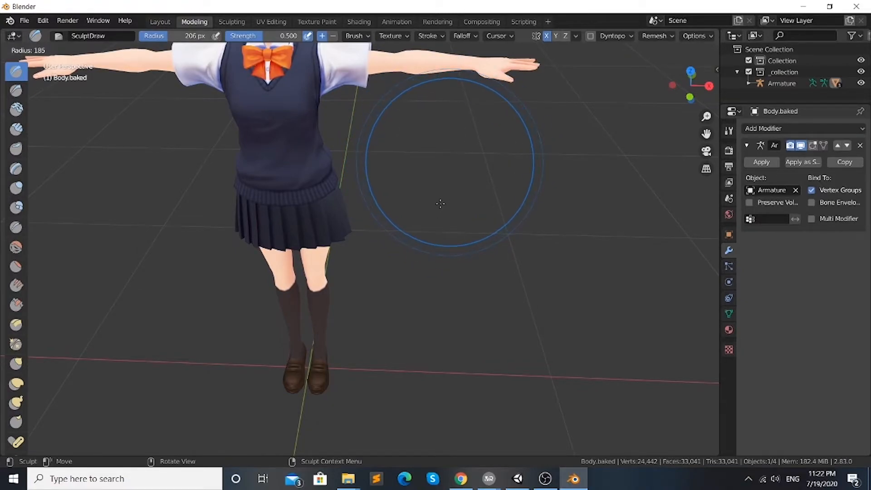
pyautogui.click(439, 204)
pyautogui.moveTo(321, 161)
pyautogui.mouseDown()
pyautogui.moveTo(300, 140)
pyautogui.moveTo(310, 163)
pyautogui.mouseUp()
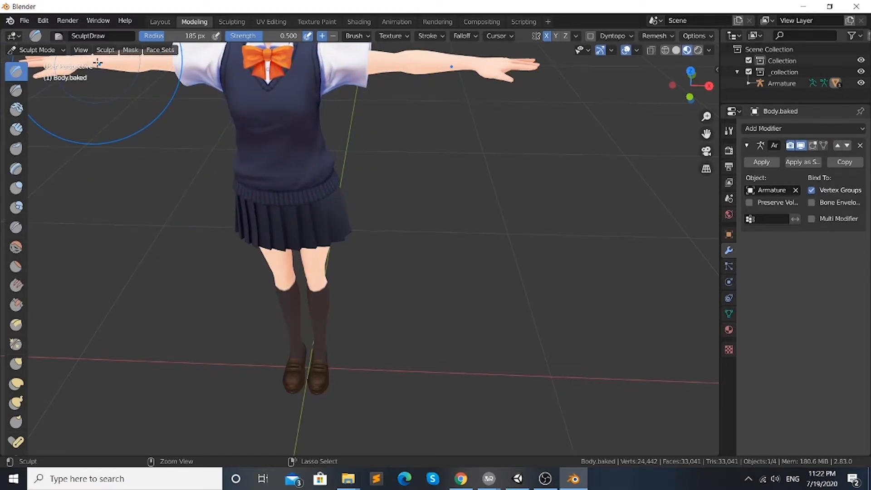
# Step: Try the Grab brush on the side of the waist and, from a side view, on the vest near the skirt
pyautogui.click(16, 365)
pyautogui.moveTo(325, 151); pyautogui.dragTo(310, 154)
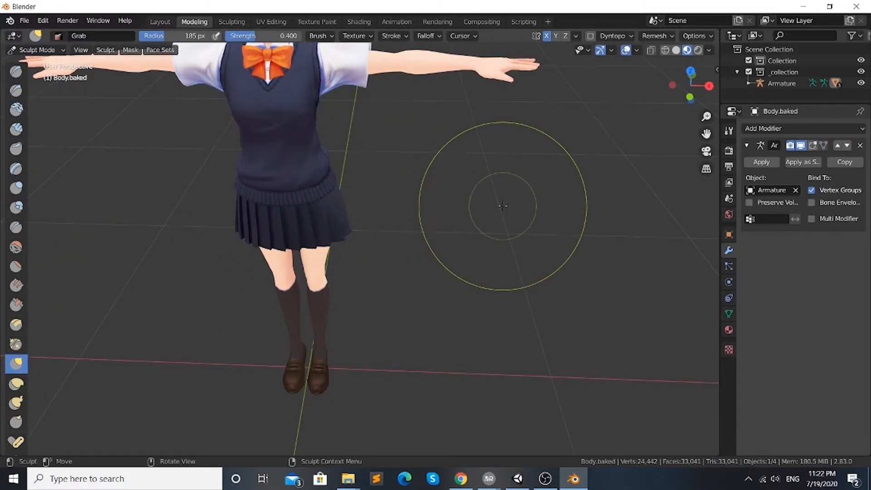
pyautogui.moveTo(502, 204); pyautogui.dragTo(381, 187, button='middle')
pyautogui.moveTo(323, 107)
pyautogui.mouseDown()
pyautogui.moveTo(337, 102)
pyautogui.moveTo(331, 107)
pyautogui.mouseUp()
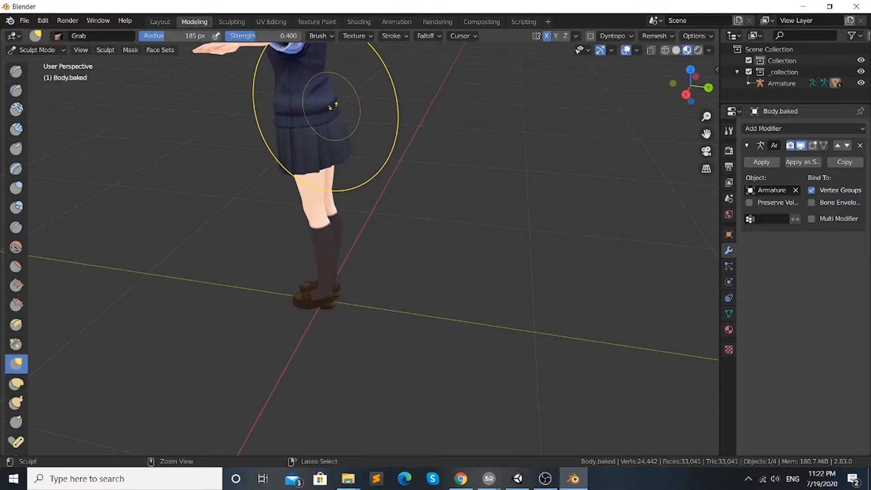
# Step: Return Body.baked to Object Mode and switch to the Layout workspace
pyautogui.hotkey('ctrl', 'Tab')
pyautogui.moveTo(83, 80); pyautogui.dragTo(186, 50, button='middle')
pyautogui.click(160, 22)
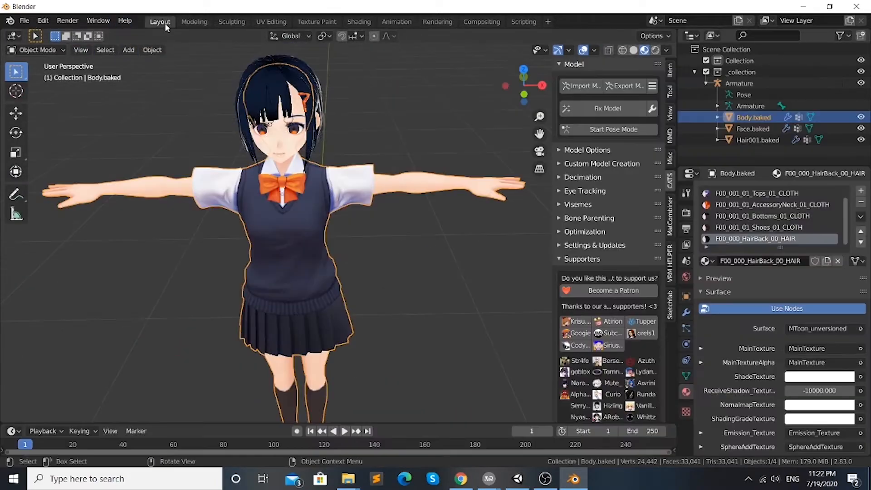
# Step: Generate the material list for the CATS optimization atlas and widen the sidebar to show the full material names
pyautogui.click(586, 231)
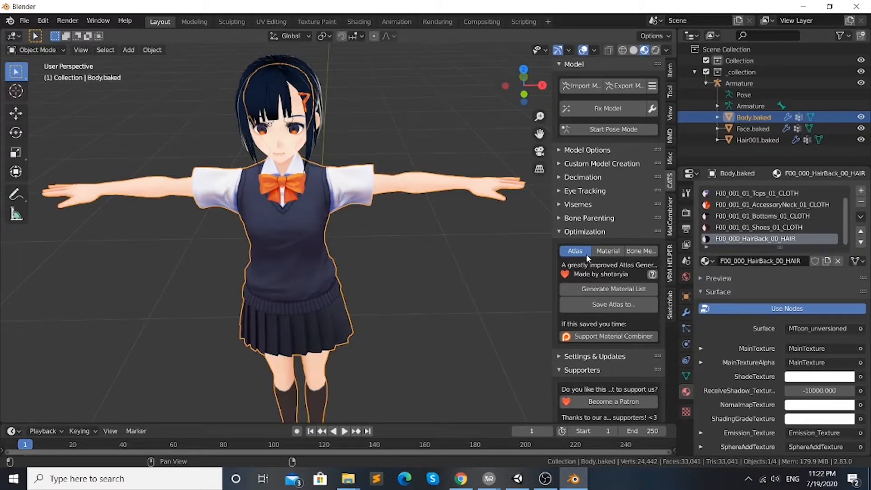
pyautogui.click(633, 292)
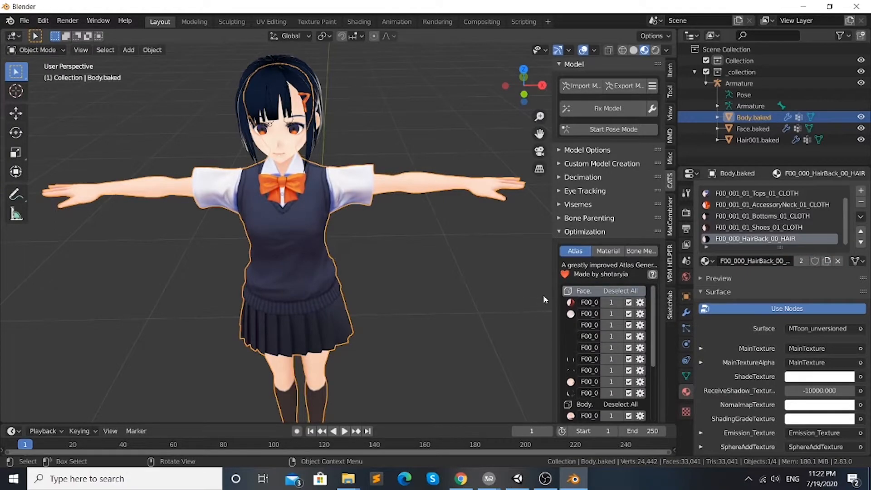
pyautogui.moveTo(552, 298); pyautogui.dragTo(474, 298)
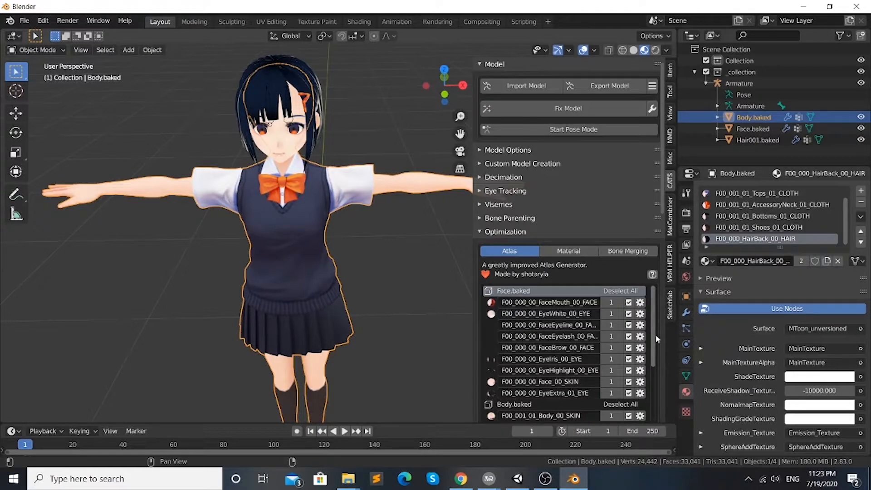
# Step: Exclude F00_000_00_Face_00_SKIN from the atlas, keeping the other face, body and hair materials included
pyautogui.moveTo(652, 330); pyautogui.dragTo(647, 344)
pyautogui.scroll(-3, 644, 363)
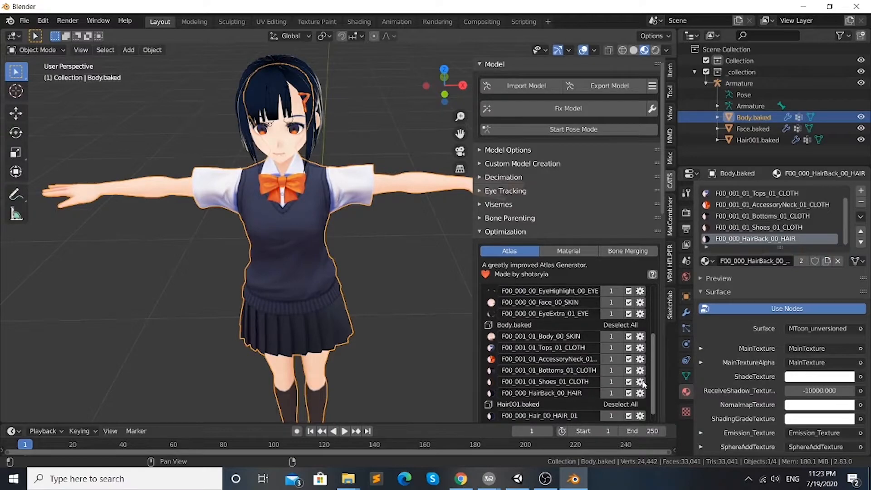
pyautogui.scroll(1, 643, 383)
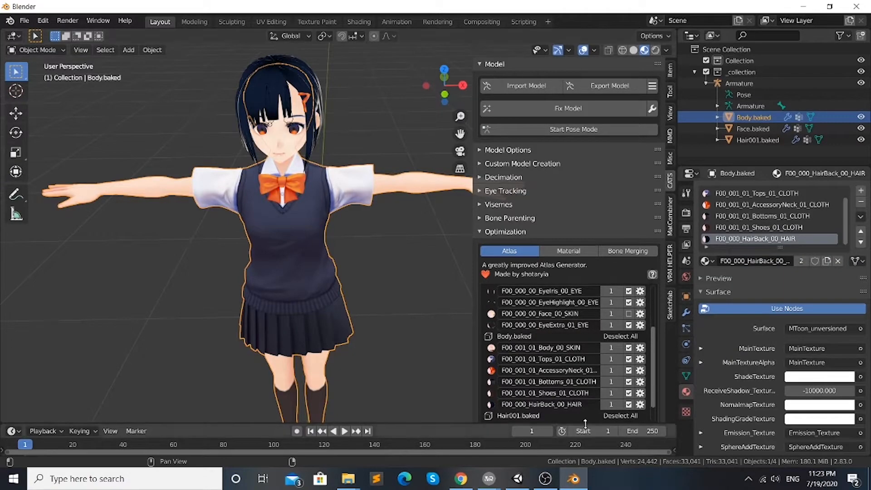
pyautogui.scroll(-5, 599, 342)
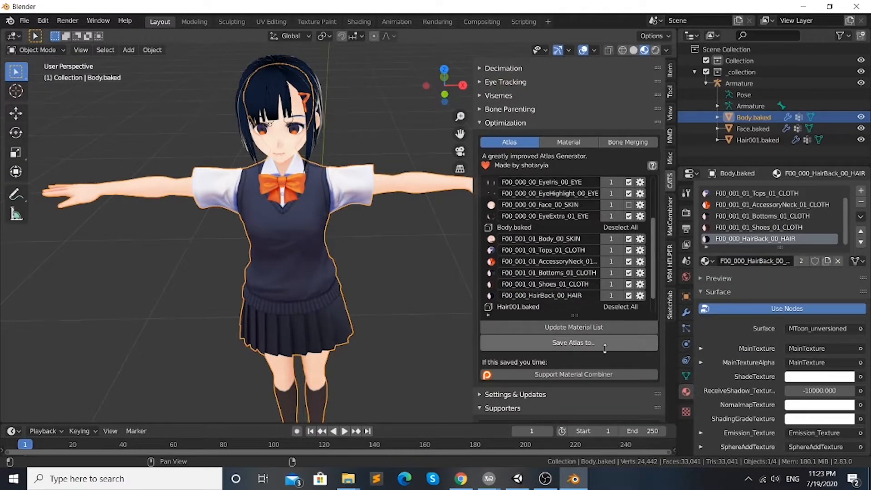
# Step: Create the material atlas and save it in the Altas2 folder inside Tutorial Test Model's Blender folder
pyautogui.click(599, 342)
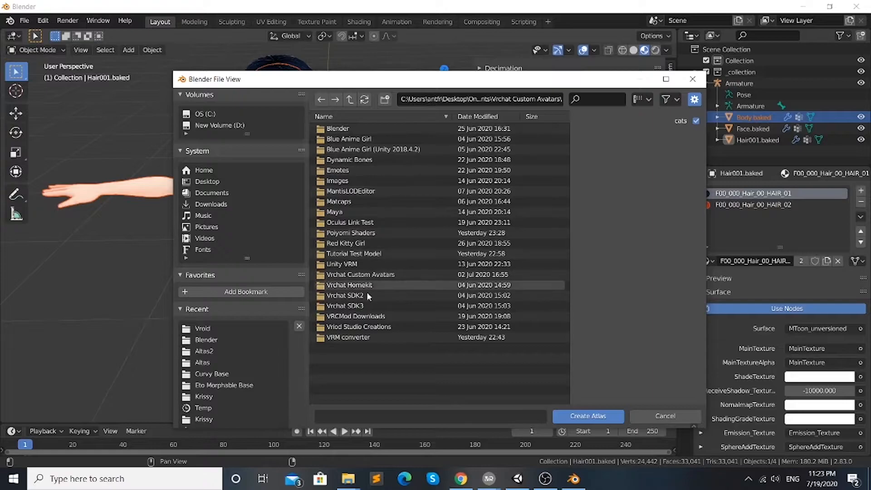
pyautogui.click(379, 254)
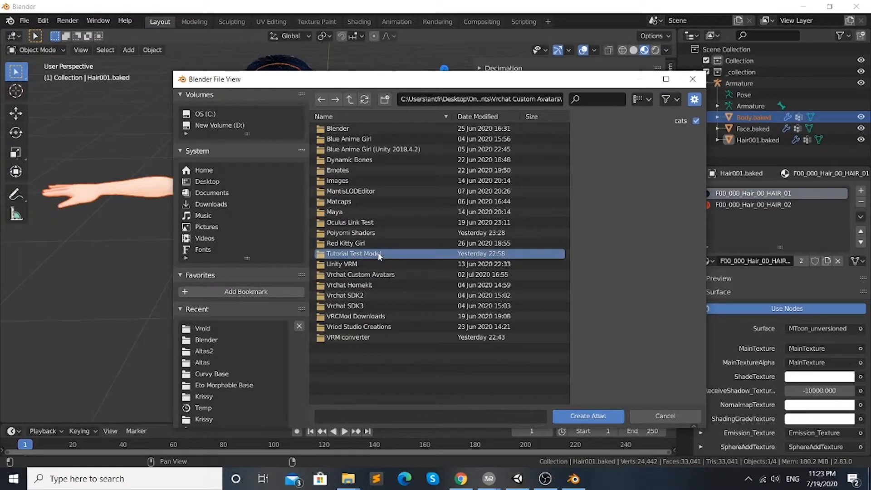
pyautogui.doubleClick(380, 255)
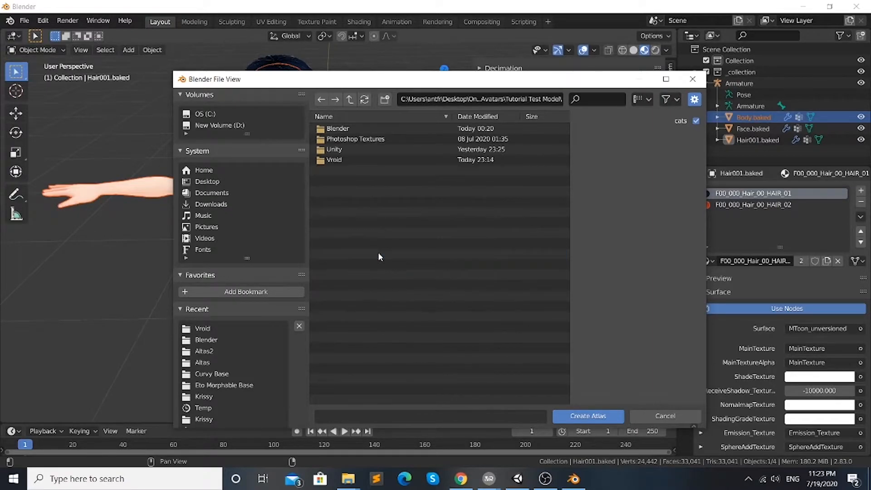
pyautogui.doubleClick(353, 130)
pyautogui.click(347, 137)
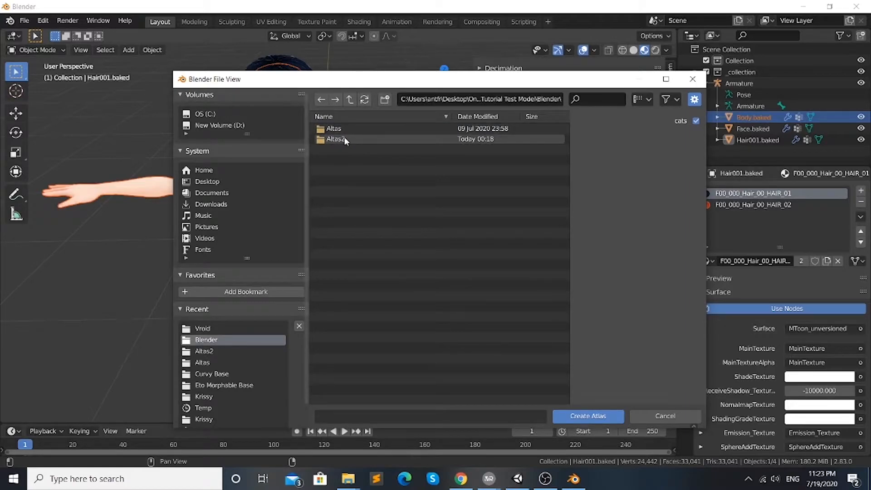
pyautogui.doubleClick(341, 141)
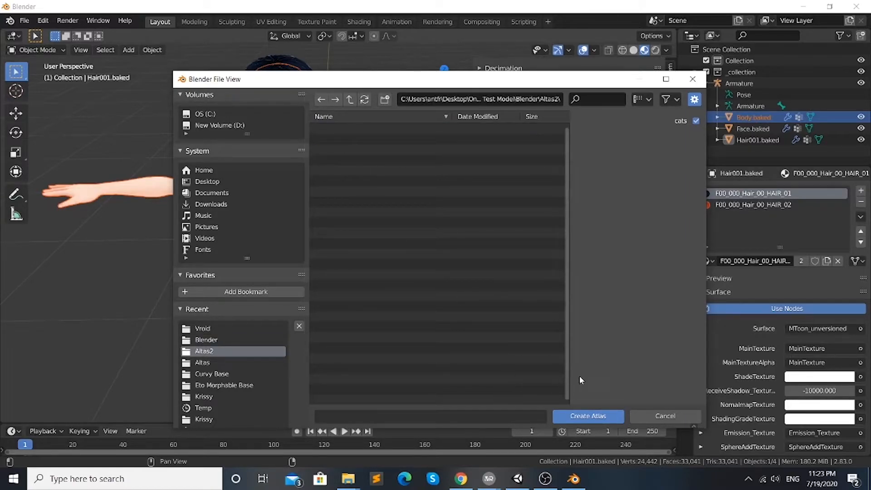
pyautogui.click(596, 417)
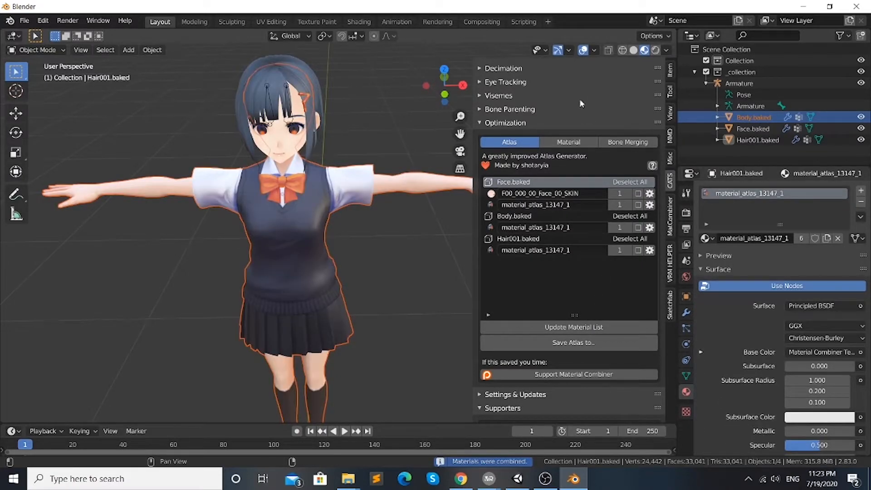
# Step: Start a CATS model export without joining the meshes, browse to Tutorial Test Model's Blender folder, and cancel the export
pyautogui.scroll(5, 619, 115)
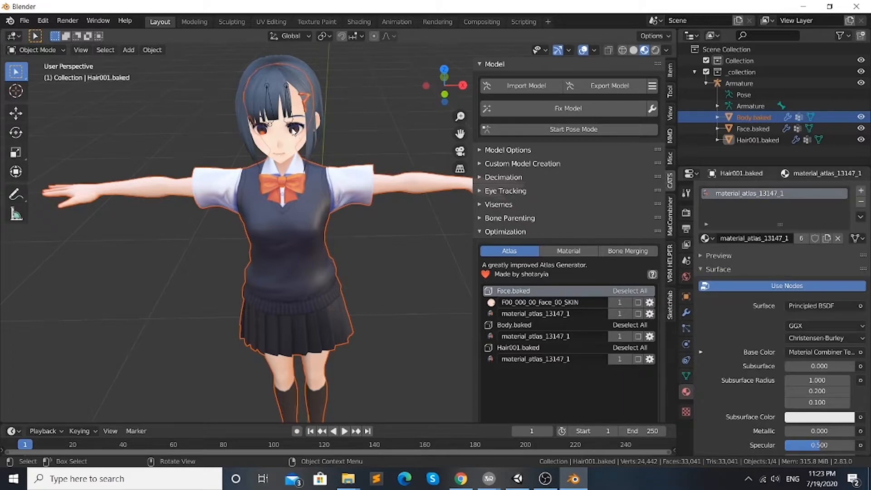
pyautogui.click(642, 87)
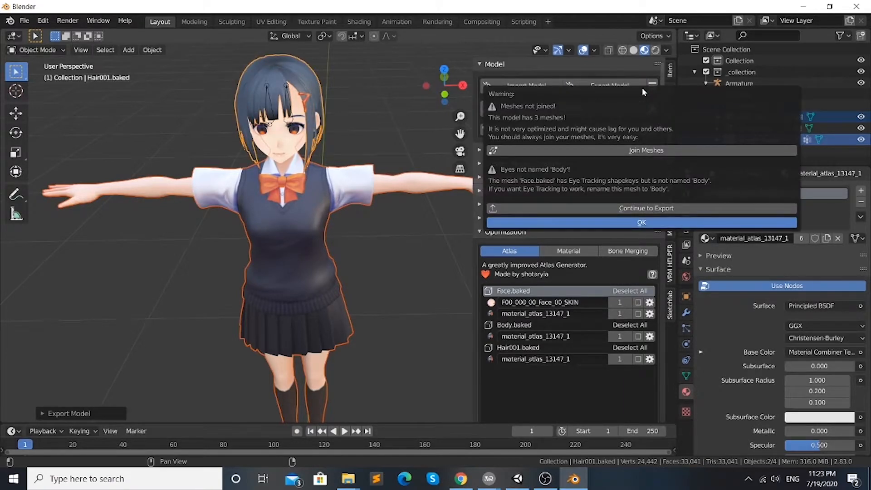
pyautogui.click(670, 209)
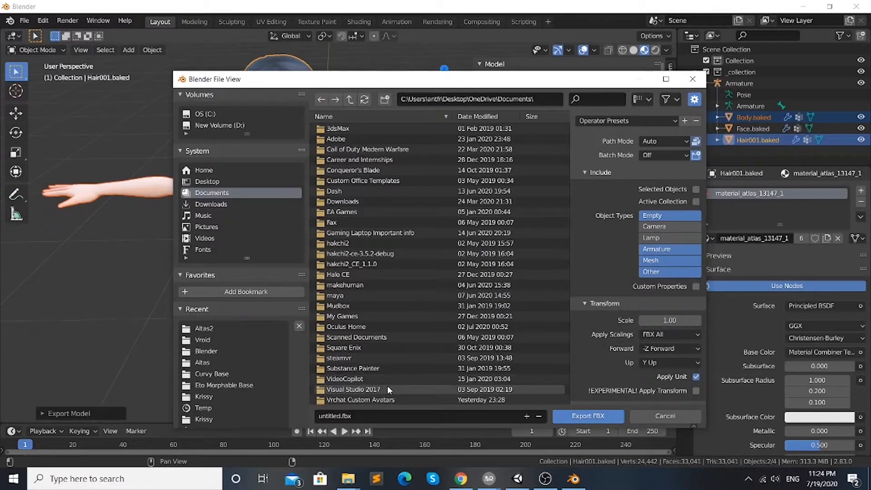
pyautogui.doubleClick(379, 398)
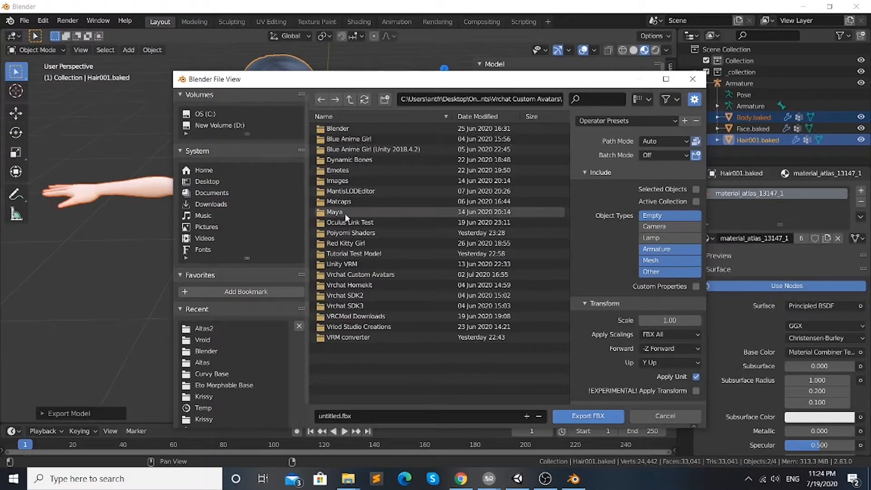
pyautogui.doubleClick(366, 253)
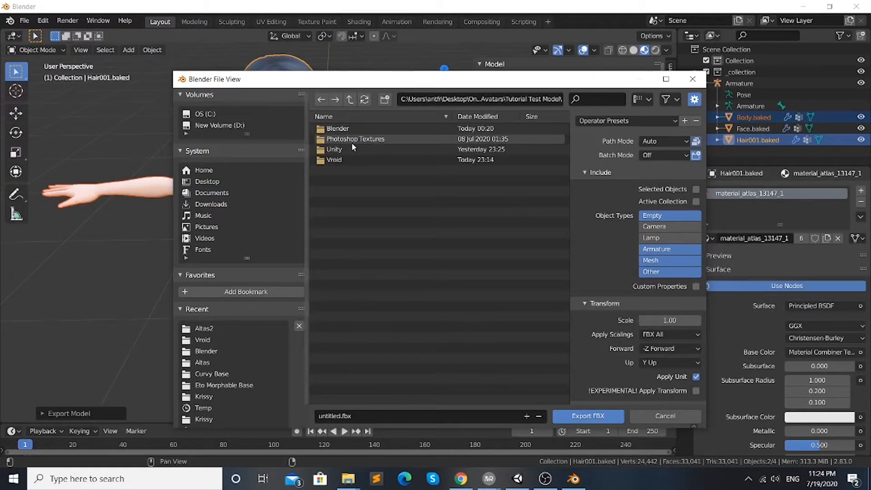
pyautogui.doubleClick(354, 130)
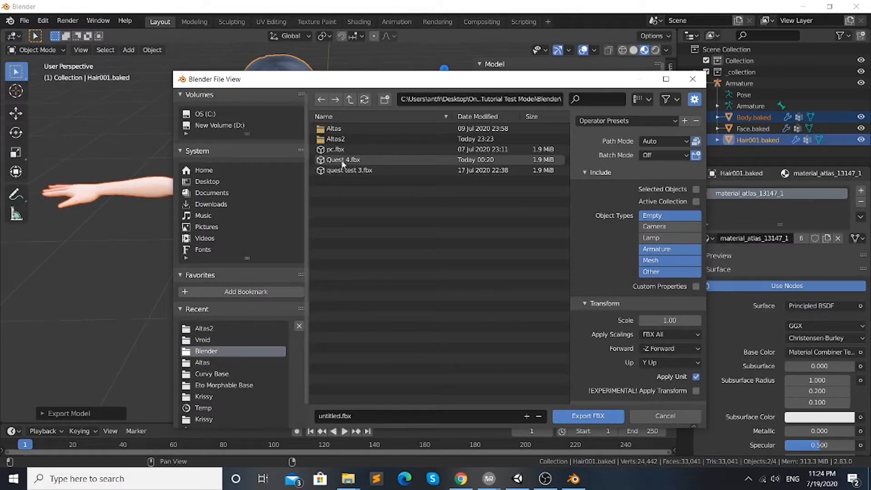
pyautogui.click(693, 79)
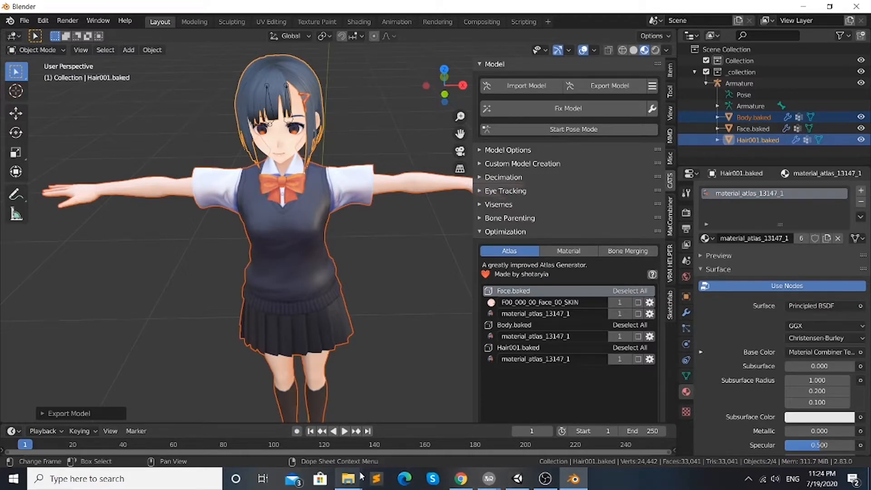
# Step: Switch to File Explorer and look through the Vroid folder for the avatar's face texture images
pyautogui.moveTo(350, 479)
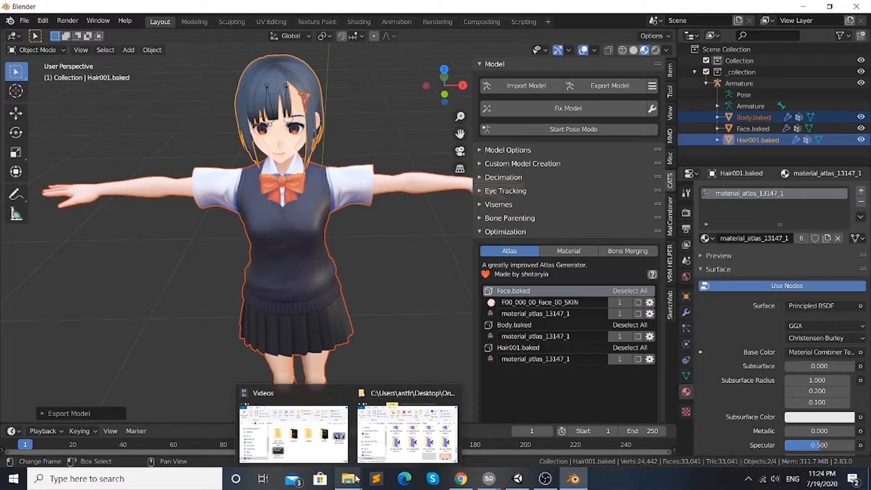
pyautogui.click(408, 433)
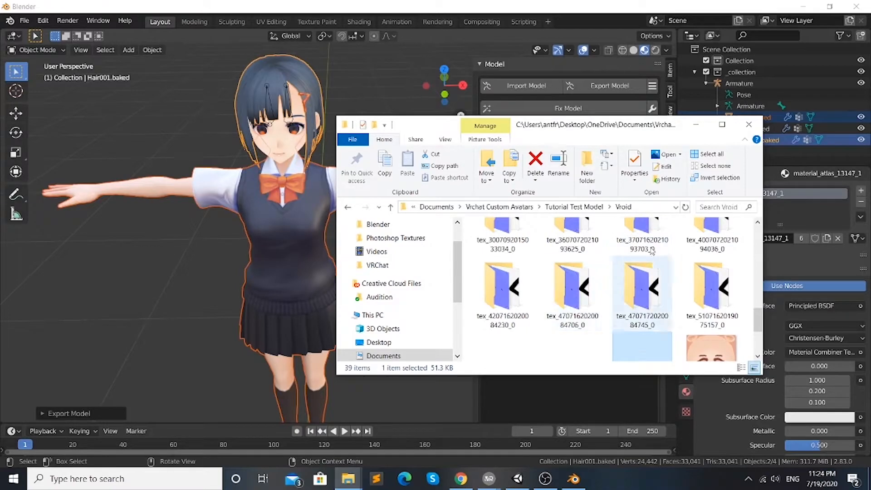
pyautogui.scroll(2, 571, 290)
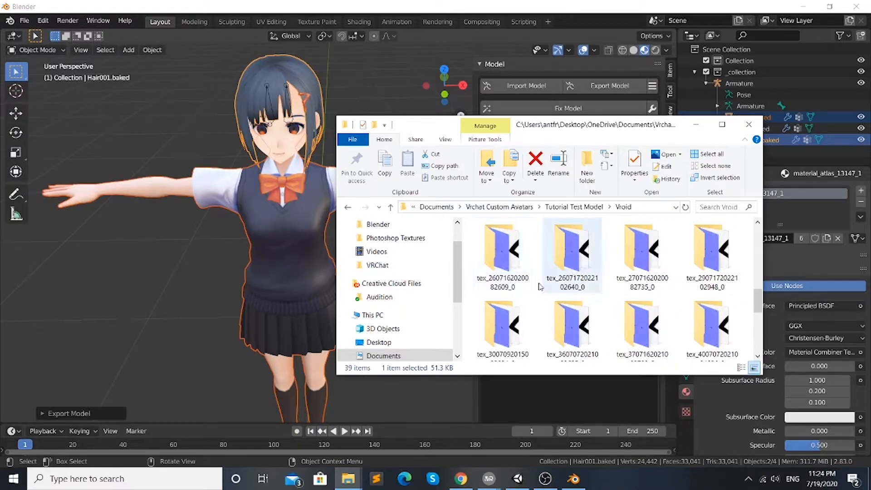
pyautogui.scroll(-5, 572, 282)
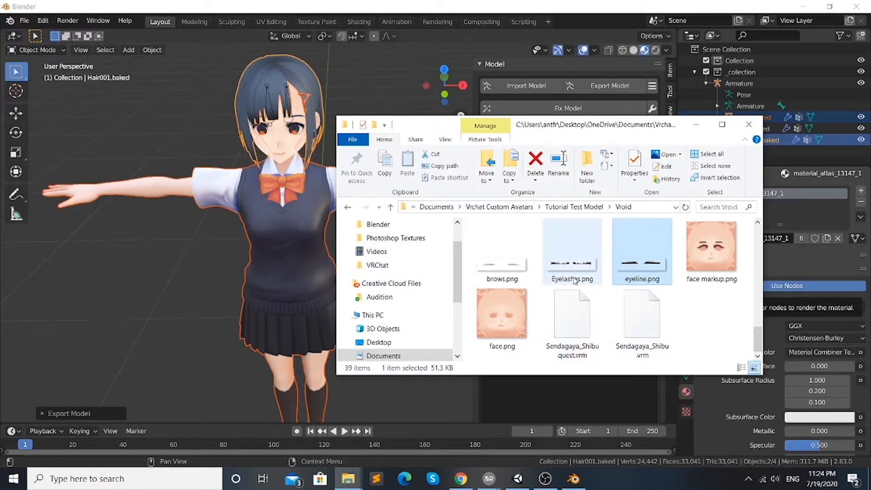
pyautogui.scroll(4, 572, 282)
pyautogui.doubleClick(575, 248)
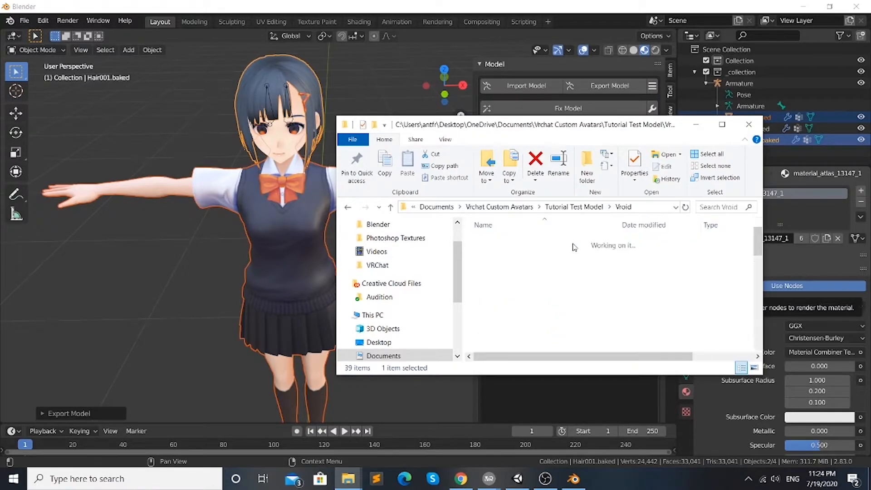
pyautogui.scroll(-5, 597, 242)
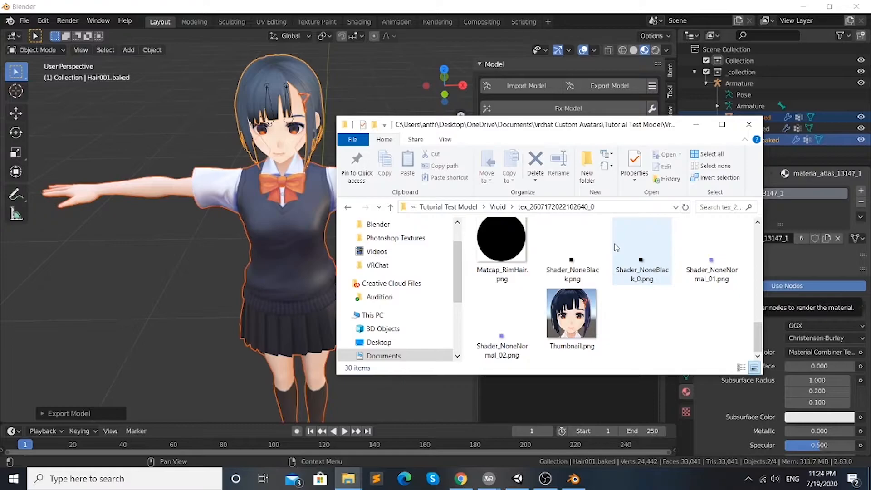
pyautogui.scroll(5, 616, 248)
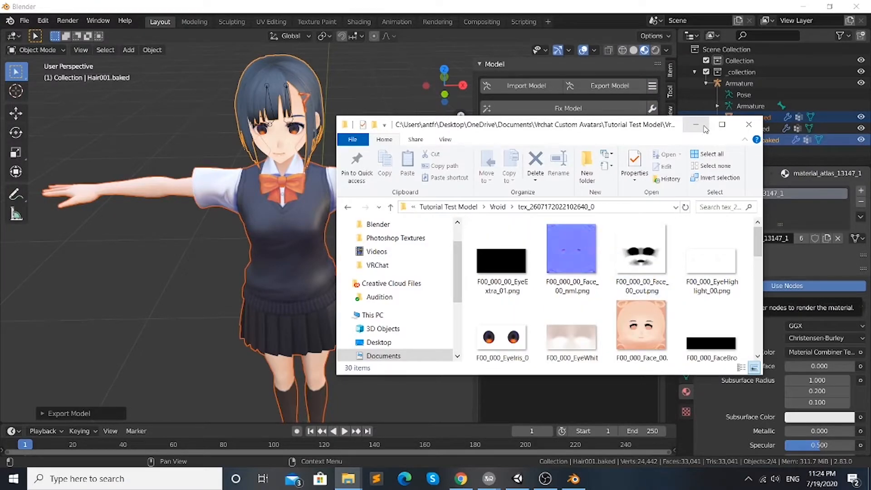
# Step: Put File Explorer away, close Blender and switch to the open Unity project
pyautogui.click(705, 128)
pyautogui.click(855, 5)
pyautogui.click(458, 259)
pyautogui.click(518, 481)
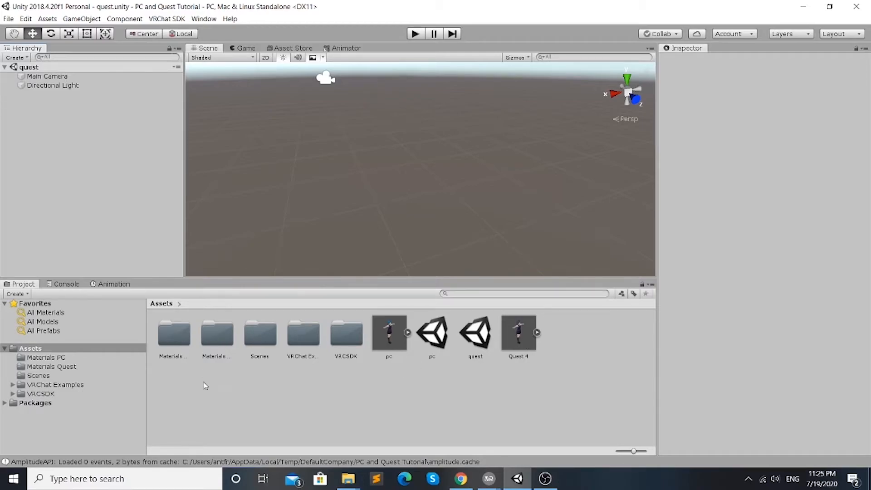
pyautogui.rightClick(205, 385)
pyautogui.moveTo(273, 156)
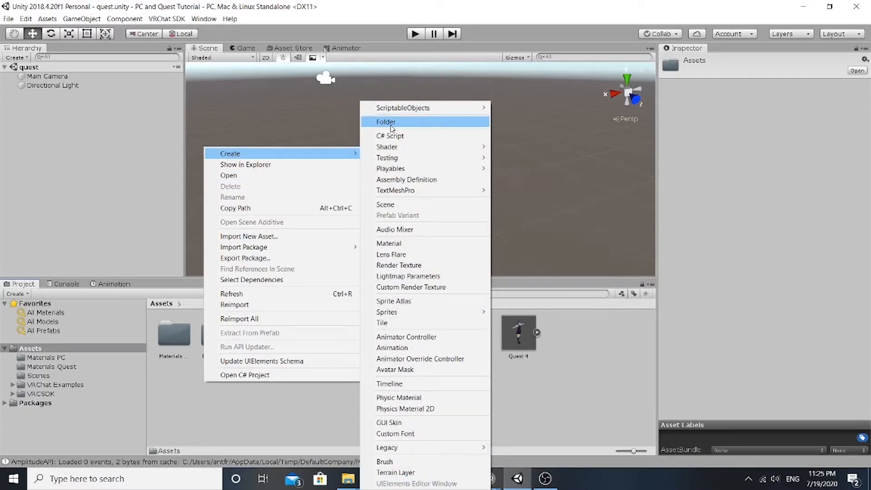
pyautogui.click(181, 395)
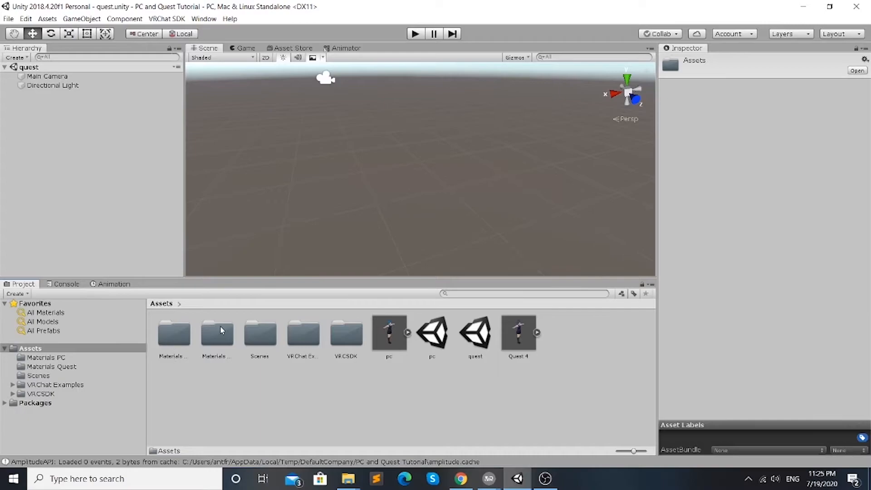
# Step: Open the Materials PC folder and examine its textures and materials, including the F00_000_00_FaceMouth_00_FACE material
pyautogui.click(179, 337)
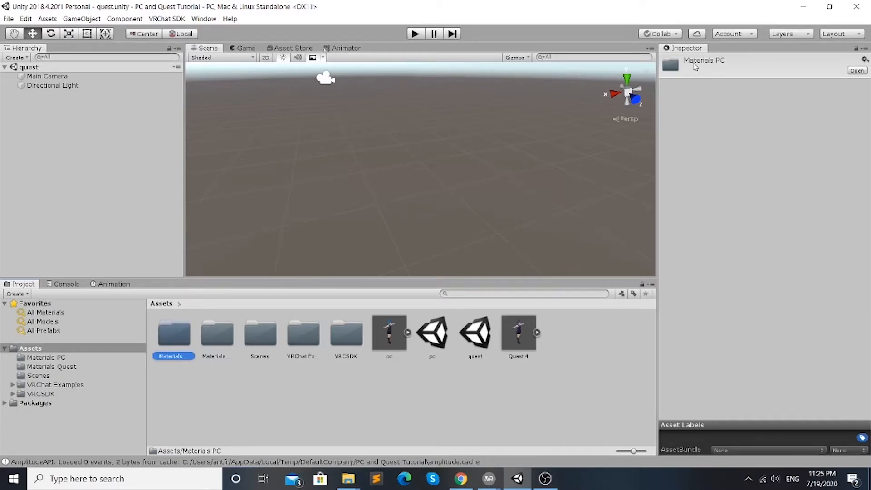
pyautogui.doubleClick(183, 343)
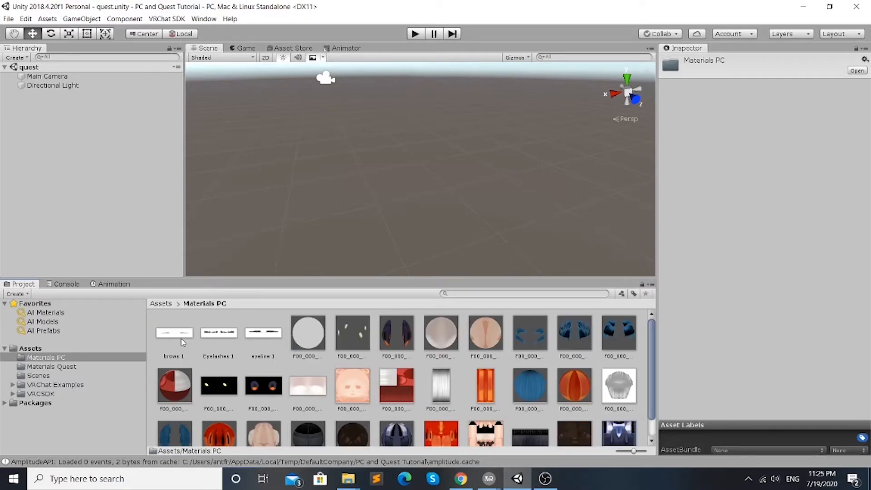
pyautogui.scroll(-1, 309, 343)
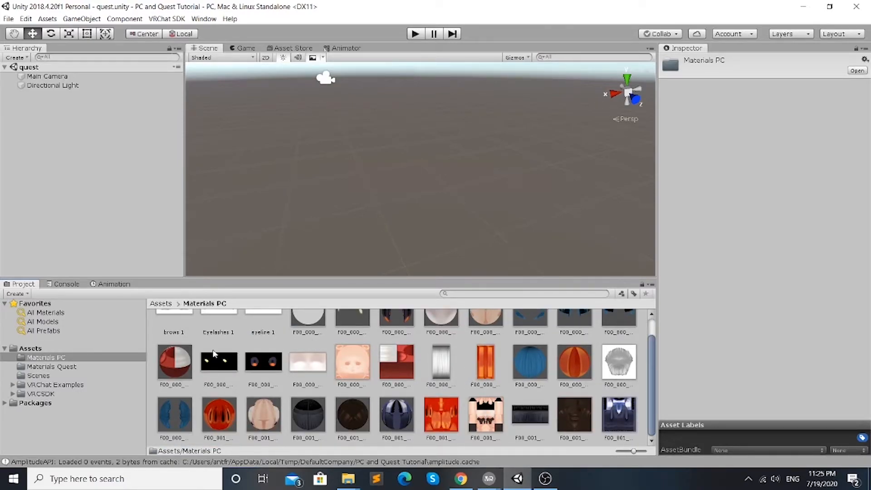
pyautogui.click(169, 359)
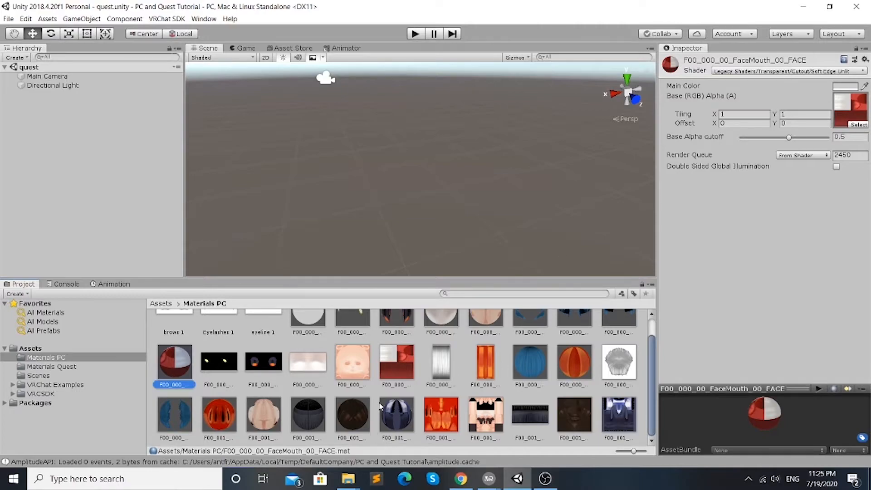
pyautogui.scroll(2, 319, 393)
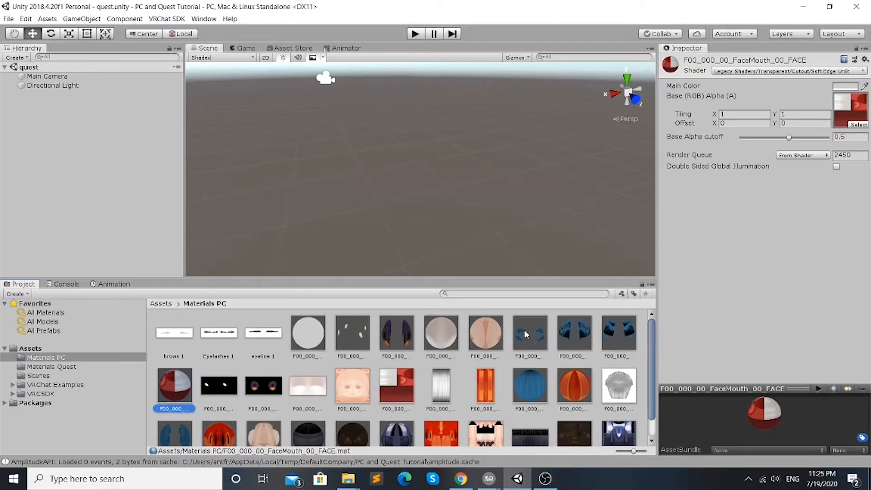
# Step: Open the Materials Quest folder and examine the import settings of the face fix and Atlas_73543 textures
pyautogui.click(161, 304)
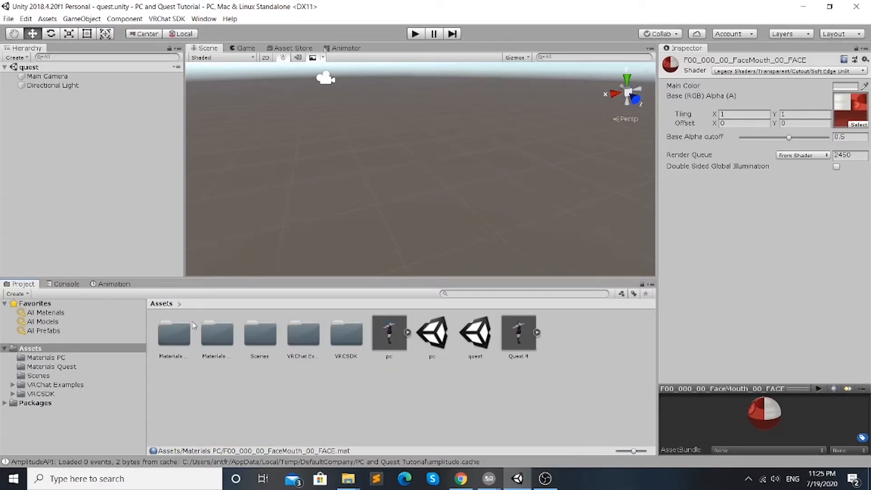
pyautogui.doubleClick(216, 335)
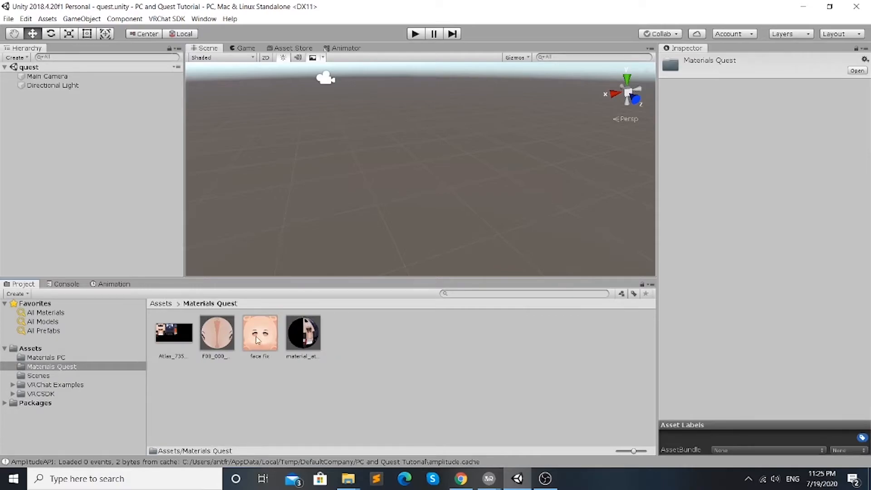
pyautogui.click(267, 346)
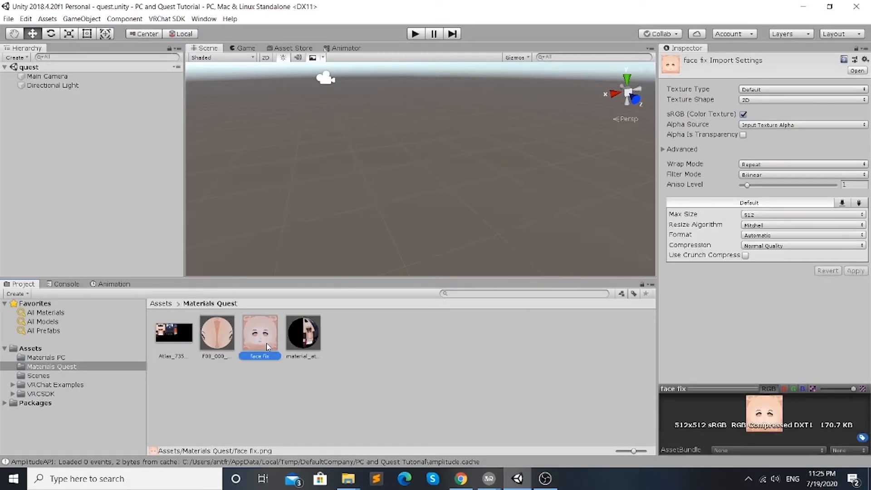
pyautogui.click(176, 335)
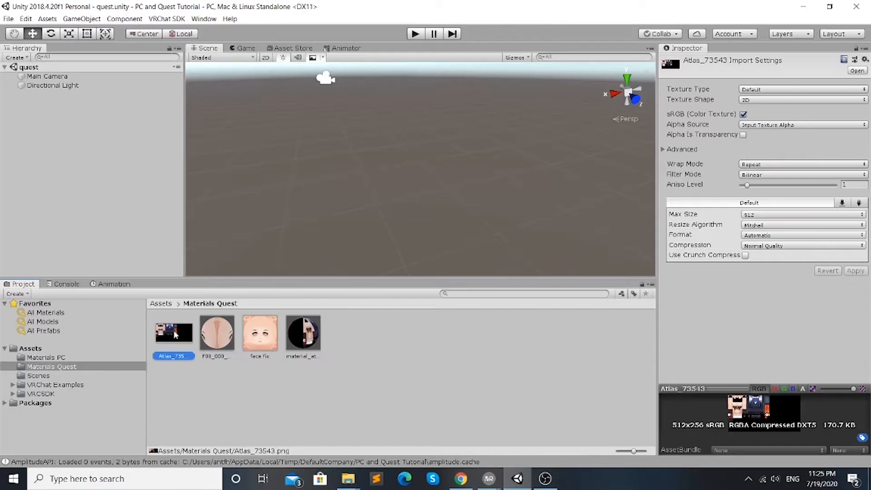
# Step: Examine the VRChat shader choices for the face skin and atlas materials together, and recheck the import settings of both Quest textures
pyautogui.click(226, 335)
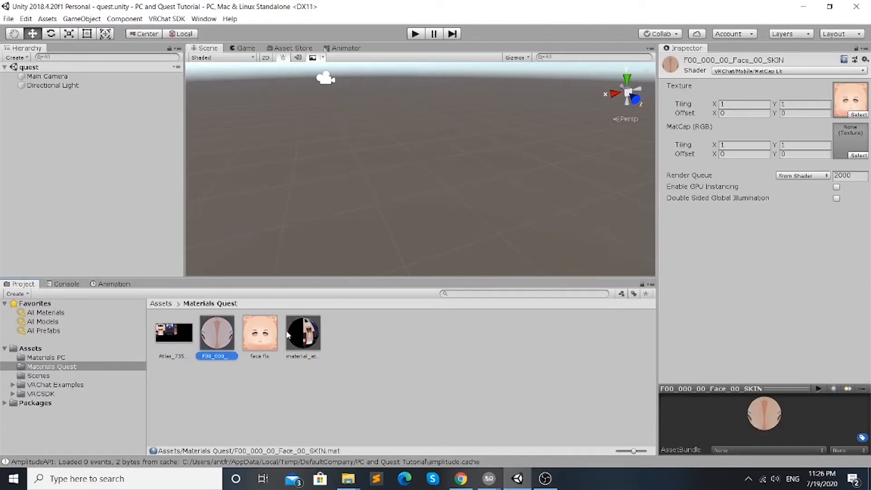
pyautogui.keyDown('ctrl'); pyautogui.click(312, 339); pyautogui.keyUp('ctrl')
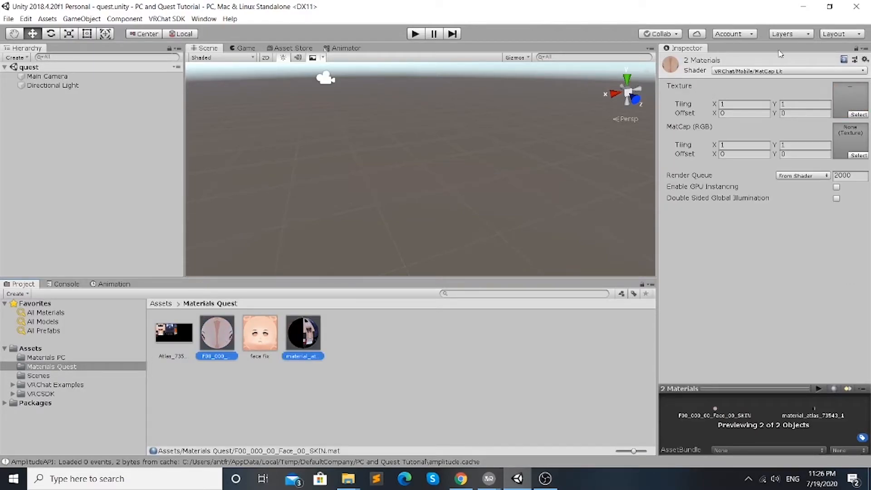
pyautogui.click(726, 71)
pyautogui.moveTo(757, 238)
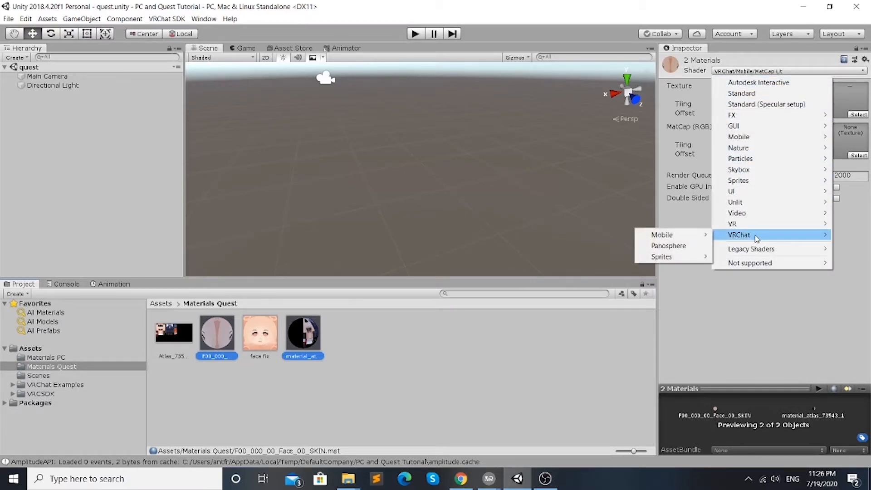
pyautogui.moveTo(702, 234)
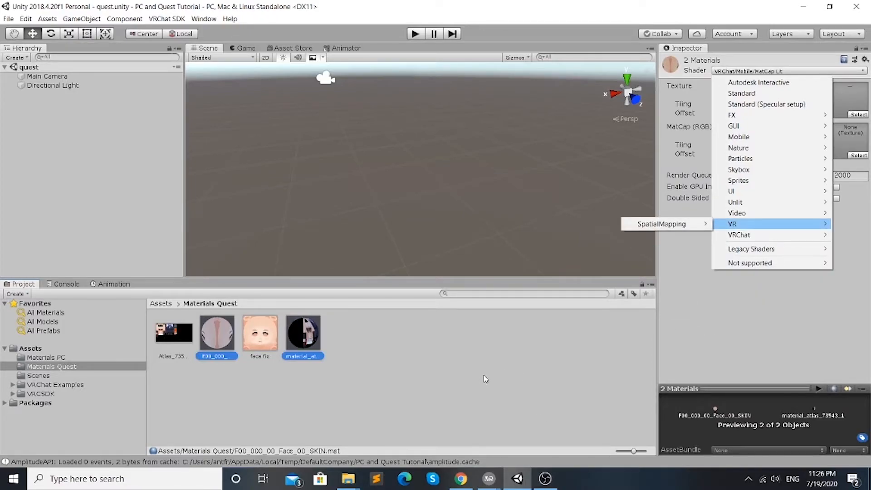
pyautogui.click(374, 397)
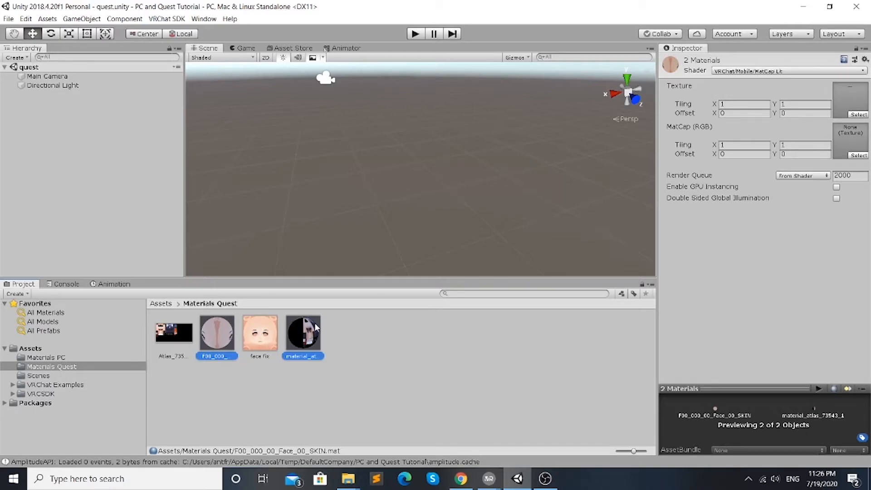
pyautogui.click(174, 341)
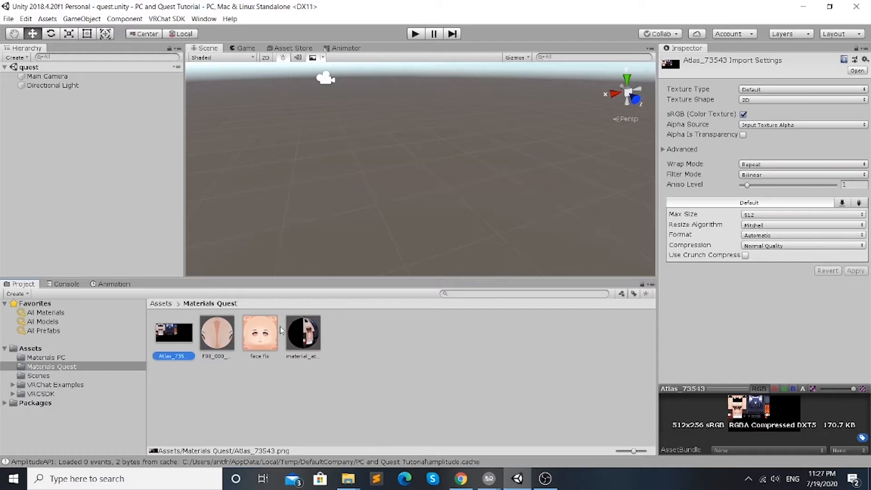
pyautogui.click(262, 342)
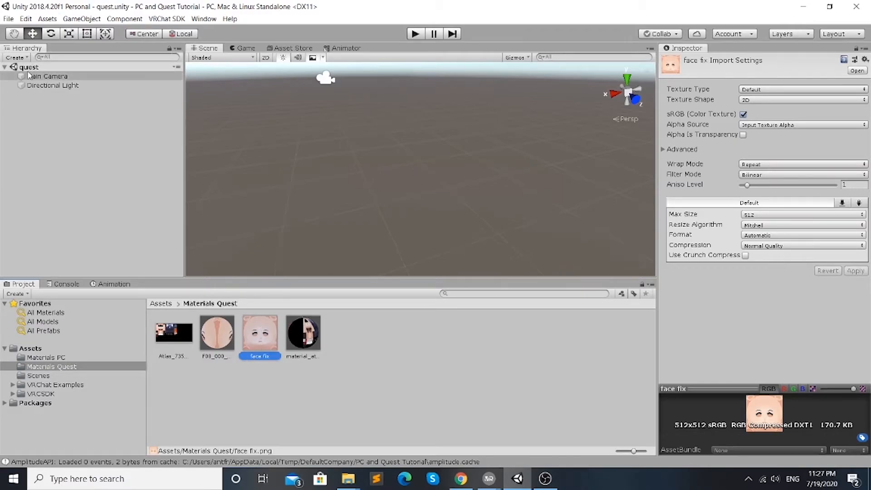
# Step: Place the Quest 4 model from Assets into the quest scene and set its position to X 0, Y 0, Z 0
pyautogui.click(161, 303)
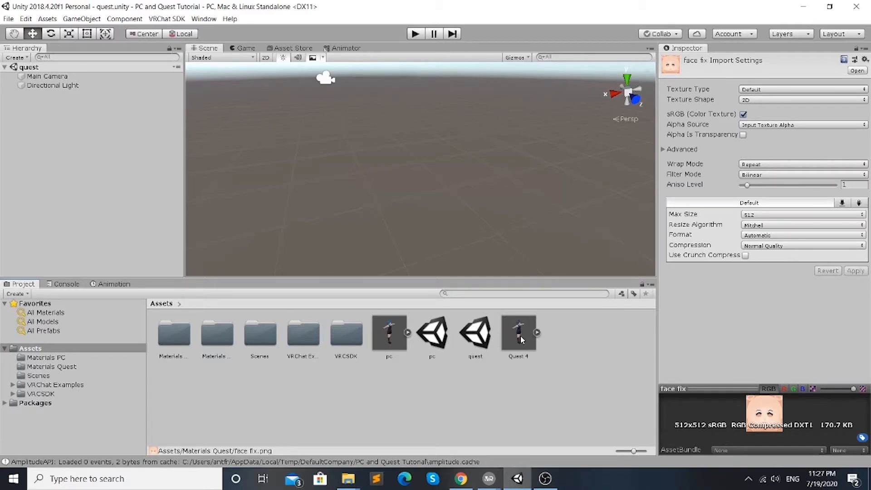
pyautogui.moveTo(520, 340); pyautogui.dragTo(394, 207)
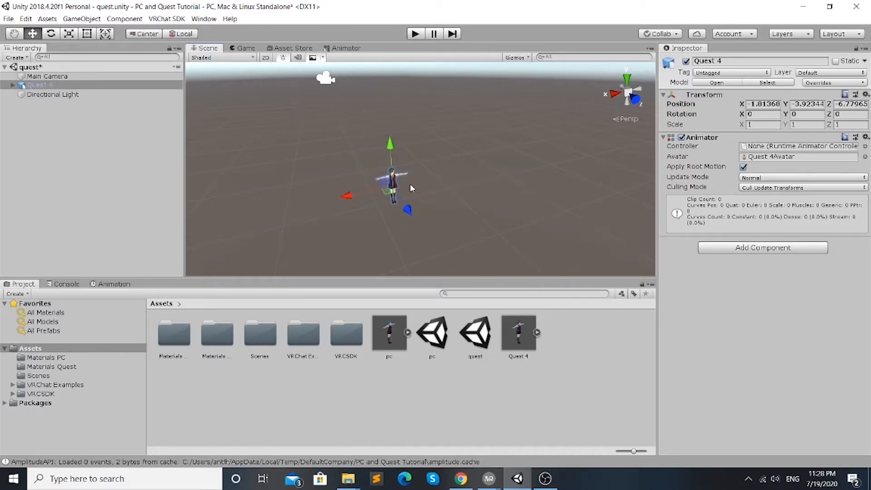
pyautogui.click(771, 105)
pyautogui.write('0')
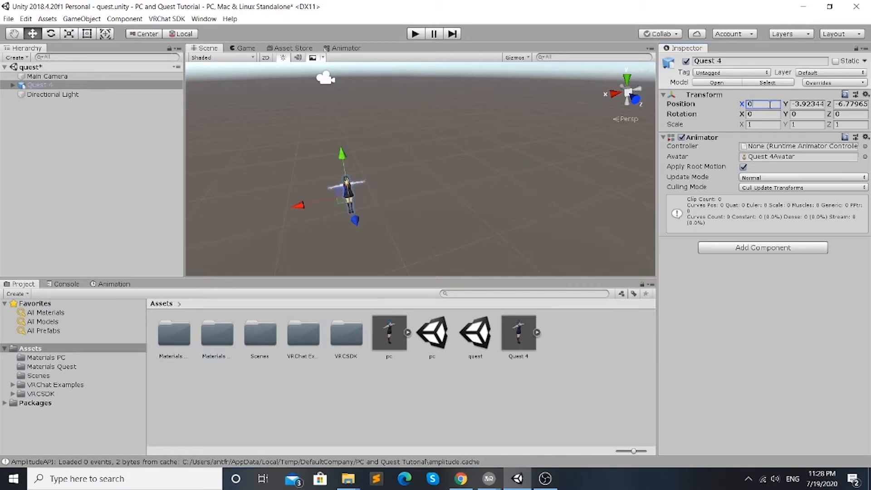
pyautogui.press('Tab')
pyautogui.write('0')
pyautogui.press('Tab')
pyautogui.write('0')
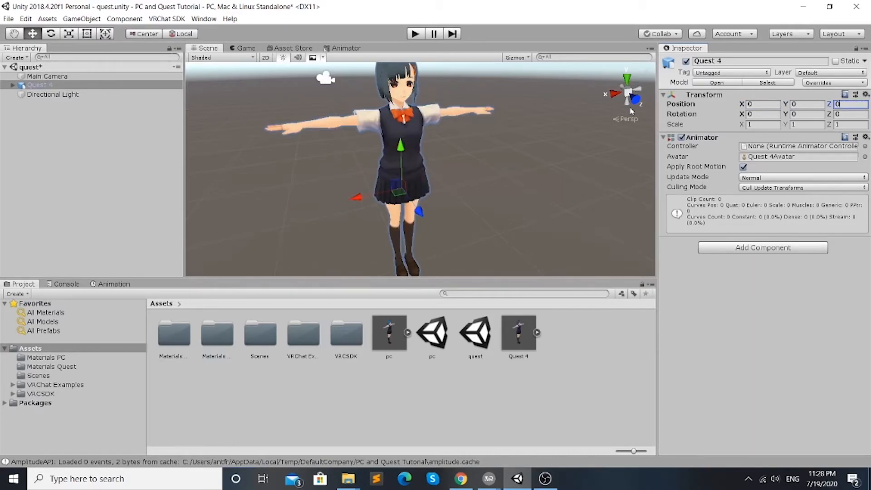
pyautogui.scroll(4, 465, 96)
pyautogui.moveTo(462, 104); pyautogui.dragTo(469, 156, button='middle')
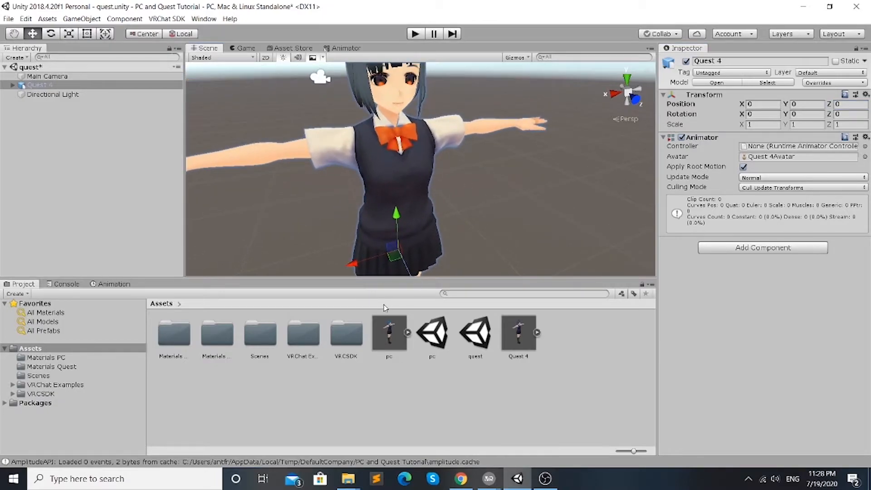
# Step: Open the Quest 4 model's material import settings and look over the matching files in the Materials Quest folder
pyautogui.click(768, 83)
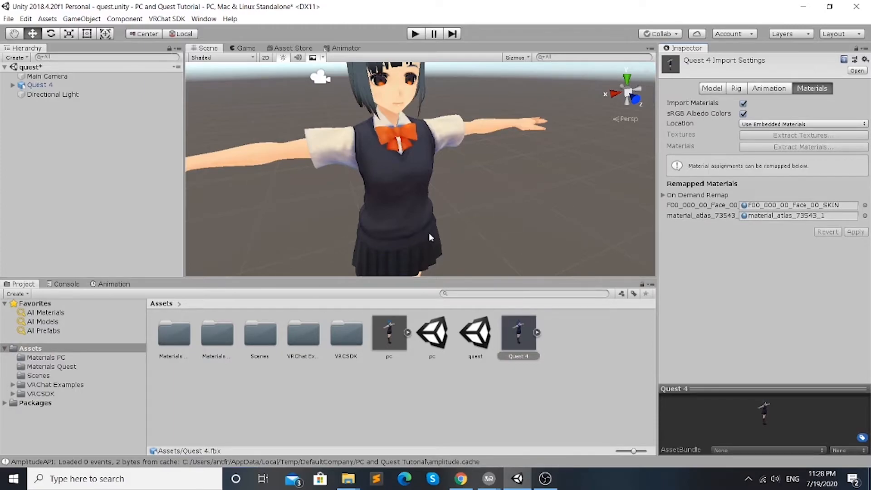
pyautogui.click(215, 338)
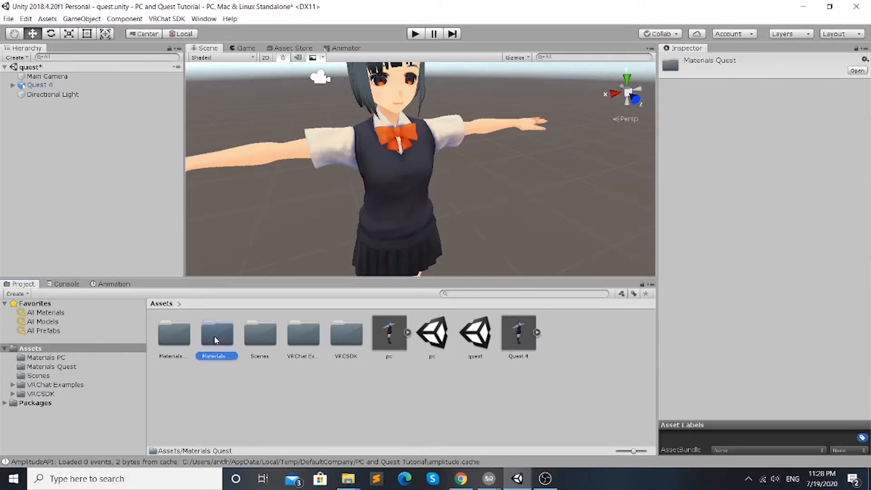
pyautogui.doubleClick(215, 338)
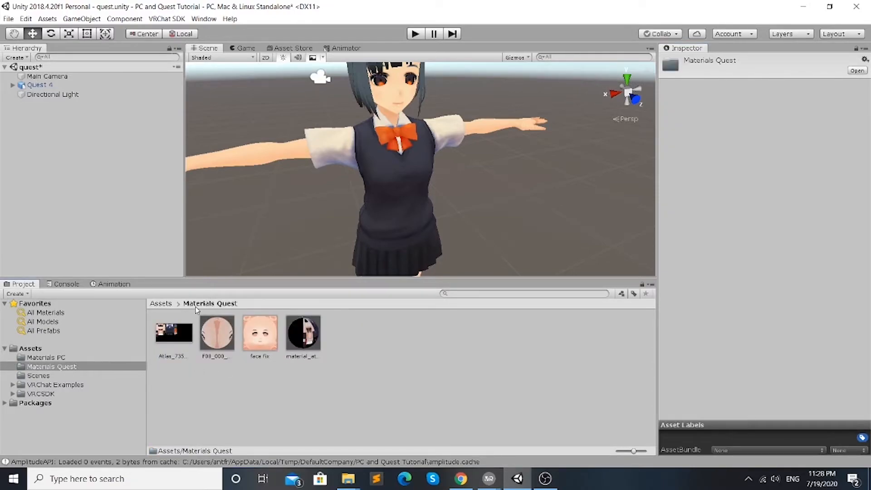
pyautogui.click(158, 304)
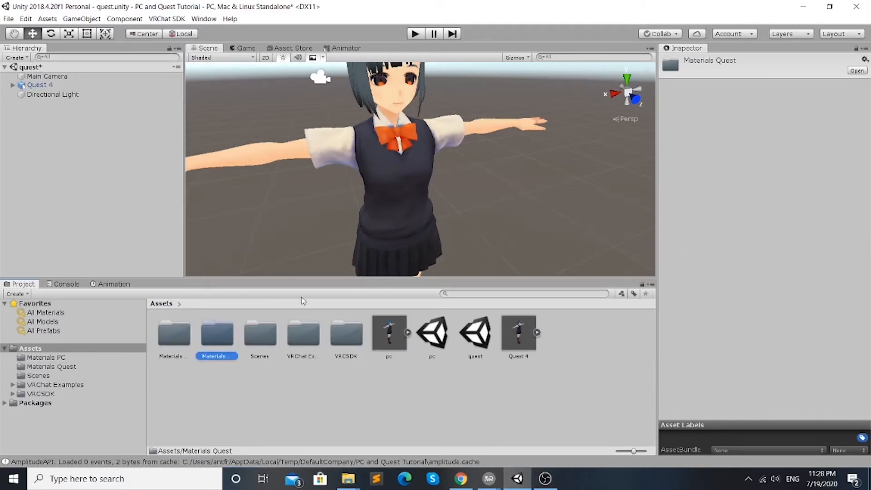
# Step: Review the materials available for Quest 4's face skin remap, leave the selection dialog and inspect the avatar in the scene
pyautogui.click(526, 326)
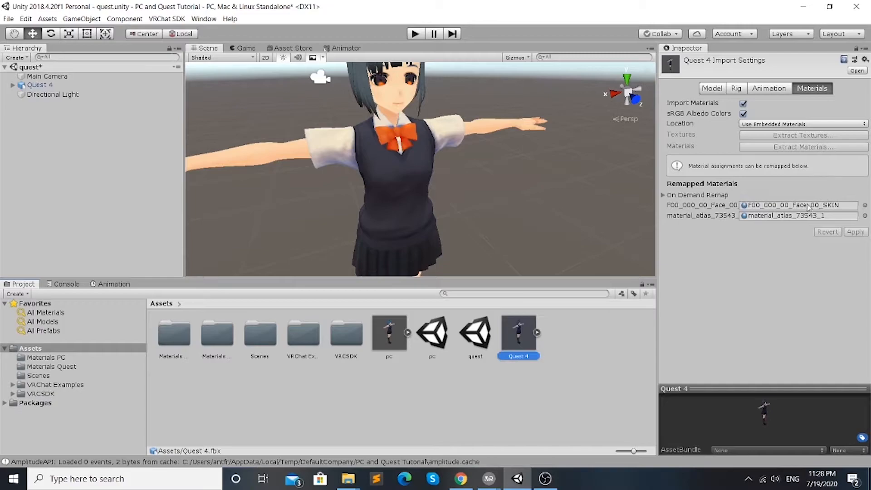
pyautogui.click(865, 206)
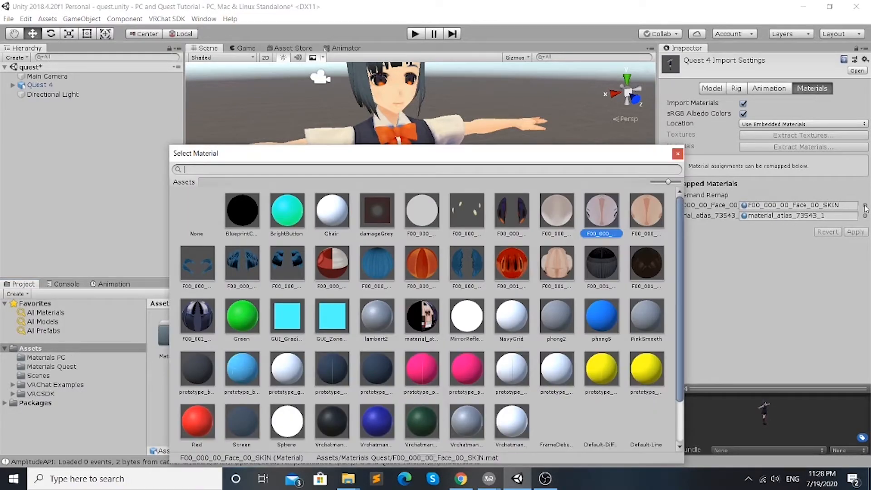
pyautogui.click(860, 192)
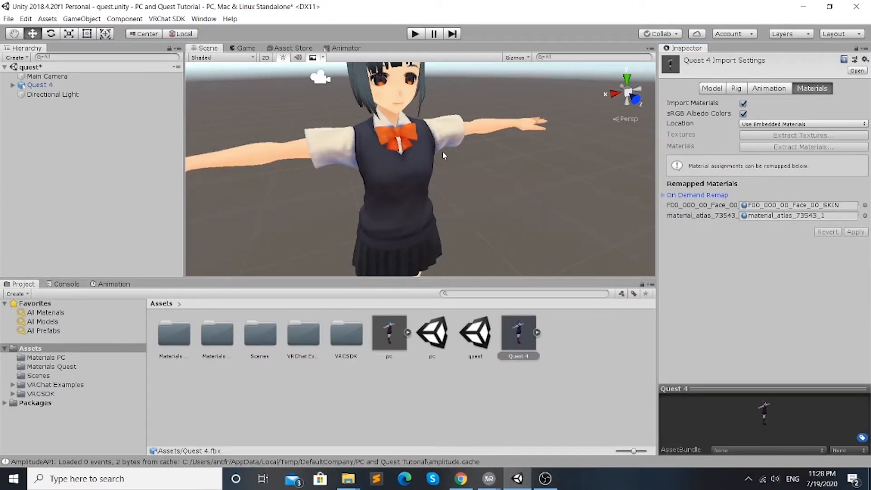
pyautogui.scroll(-3, 429, 154)
pyautogui.scroll(2, 428, 154)
pyautogui.scroll(-2, 428, 154)
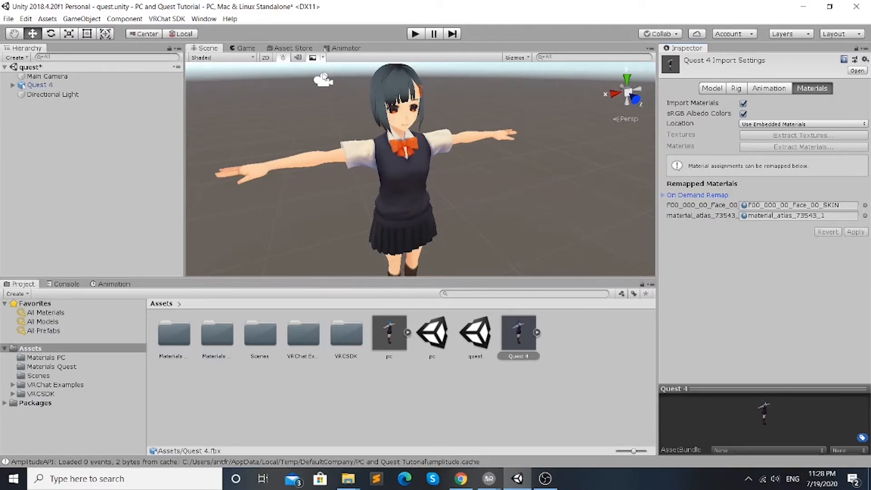
# Step: Check that Quest 4's rig uses the Humanoid animation type, save the quest scene and open the avatar configuration
pyautogui.click(738, 90)
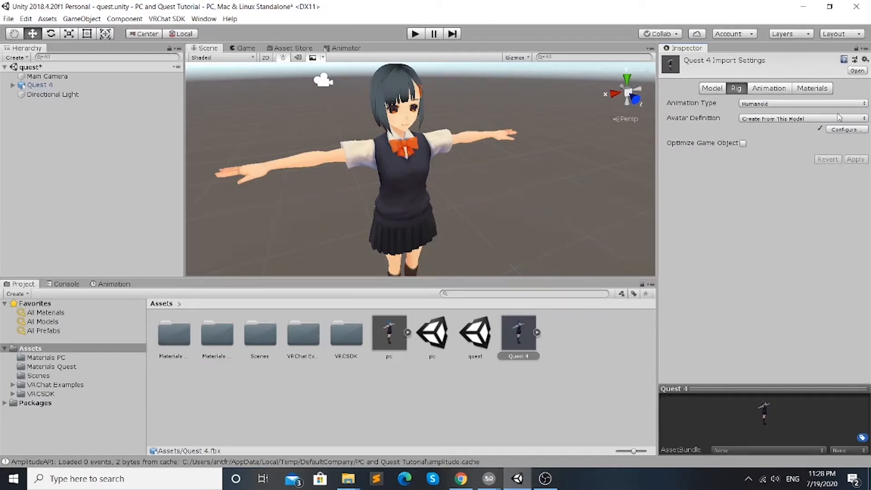
pyautogui.click(839, 105)
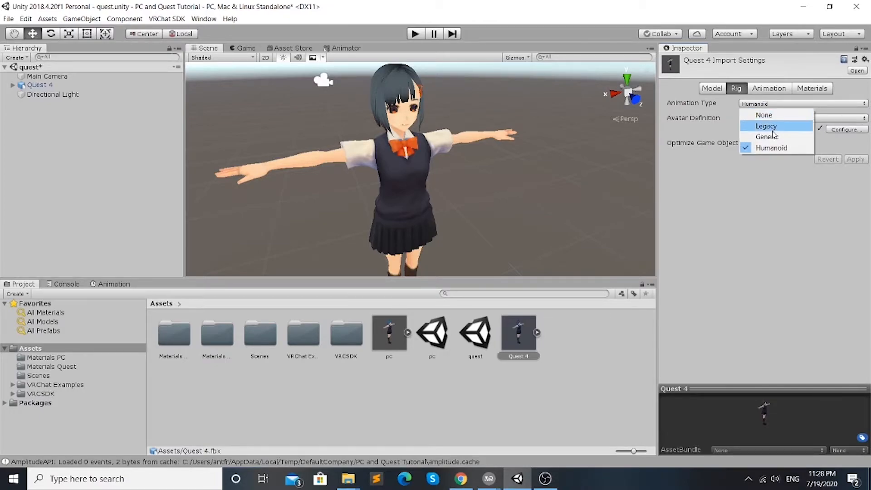
pyautogui.click(805, 203)
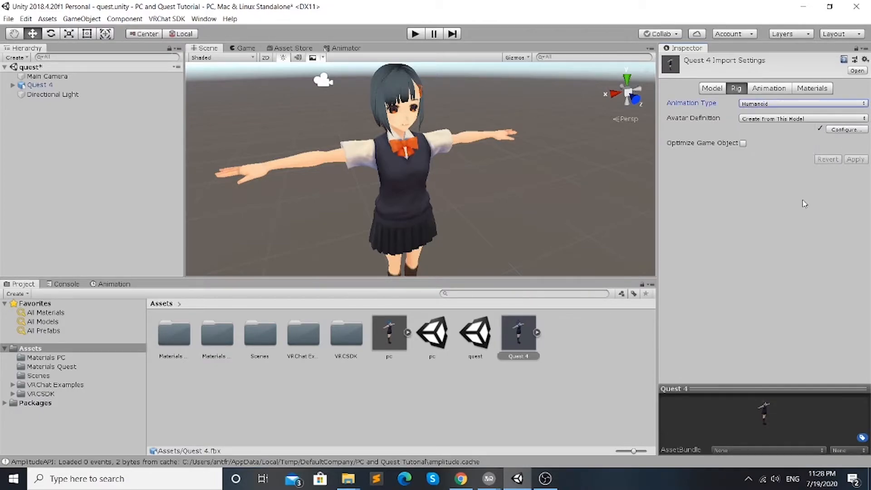
pyautogui.click(847, 130)
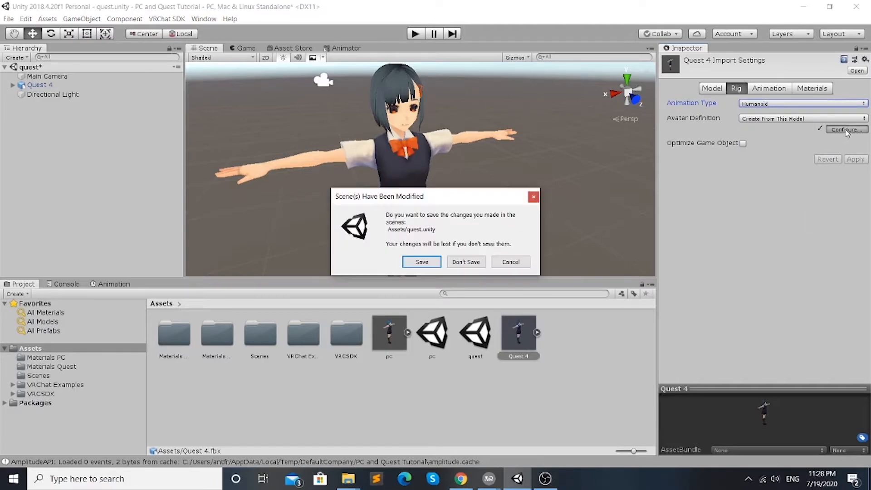
pyautogui.click(427, 263)
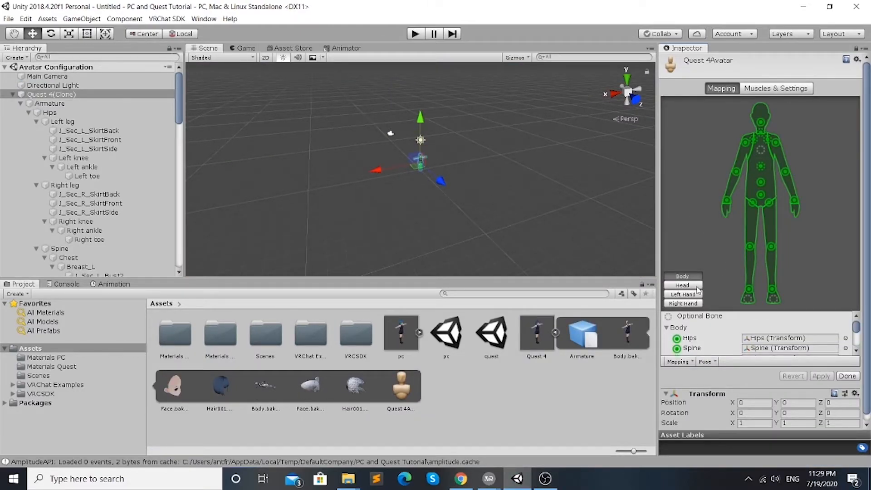
# Step: Review Quest 4's head bone mapping, including the eyes and jaw, and return to the body mapping
pyautogui.click(697, 290)
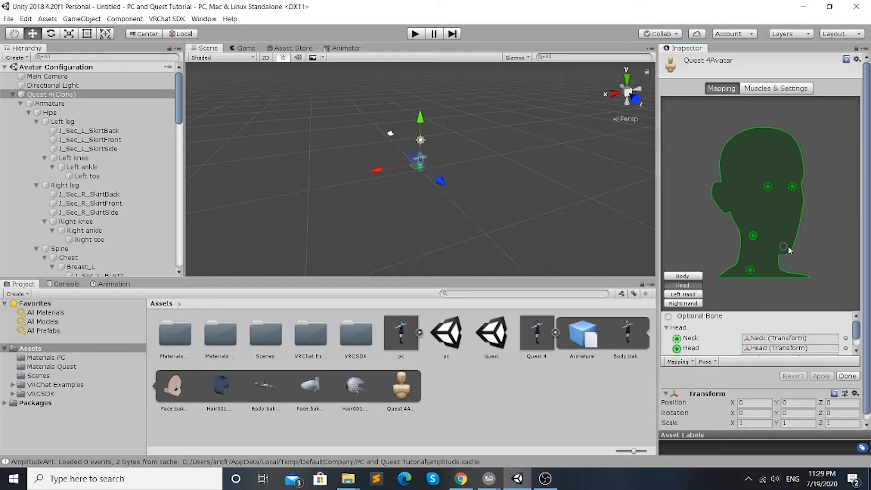
pyautogui.scroll(-2, 814, 320)
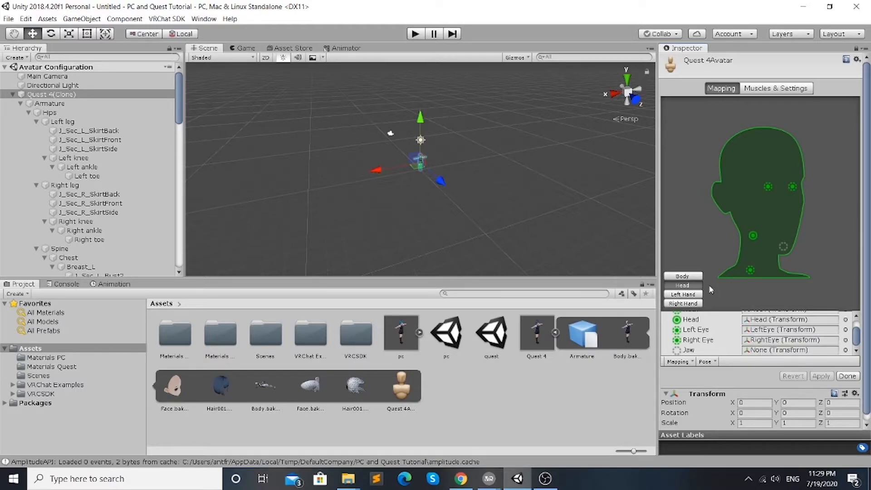
pyautogui.click(683, 277)
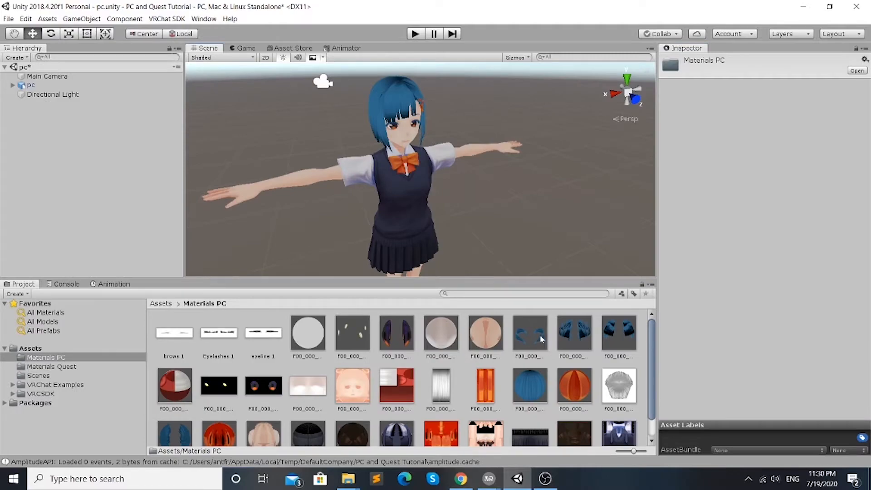
# Step: Inspect the PC avatar in the scene and examine the main color of the FaceBrow material in Materials PC
pyautogui.moveTo(432, 217); pyautogui.dragTo(412, 222, button='right')
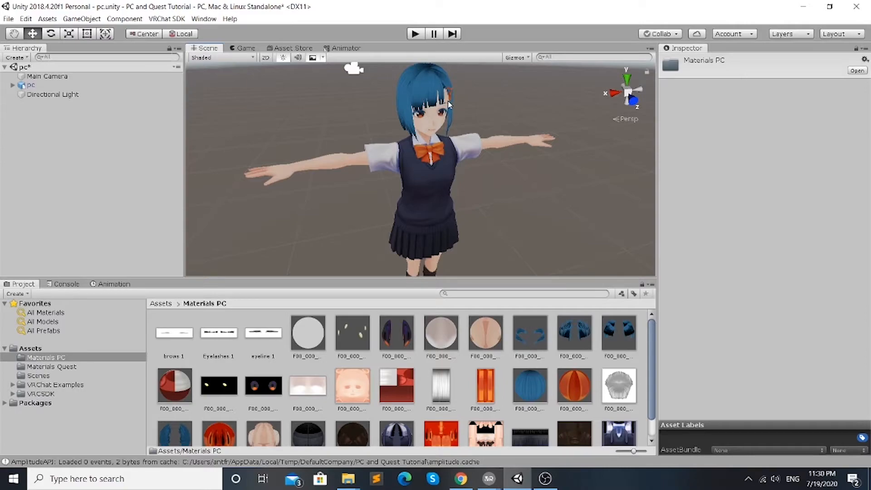
pyautogui.click(531, 336)
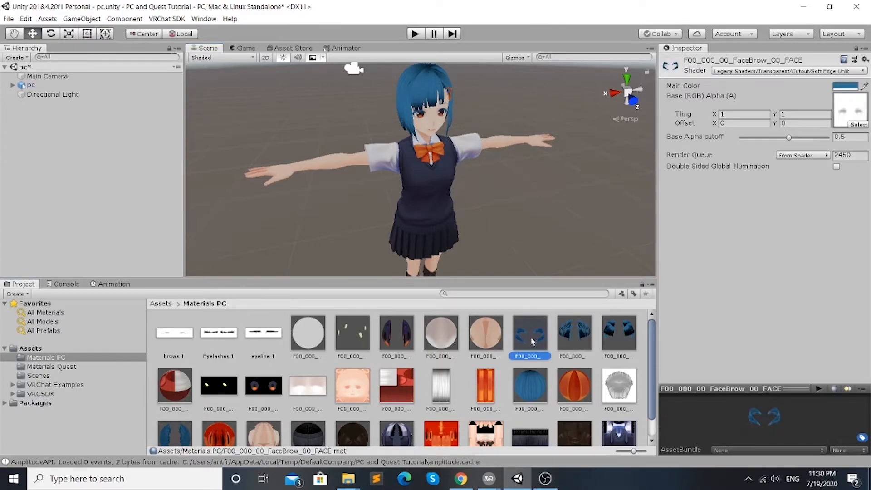
pyautogui.click(844, 87)
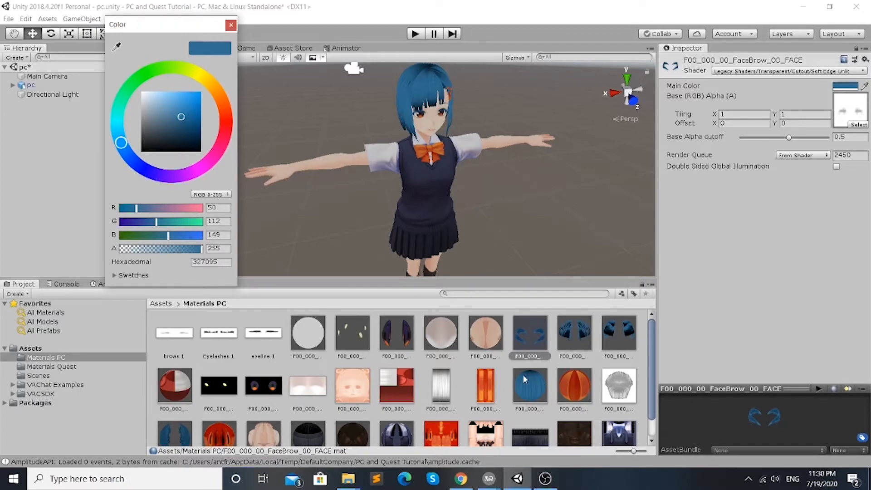
pyautogui.click(231, 25)
# Step: Add a VRC_Avatar Descriptor component to the pc model in the scene
pyautogui.click(62, 85)
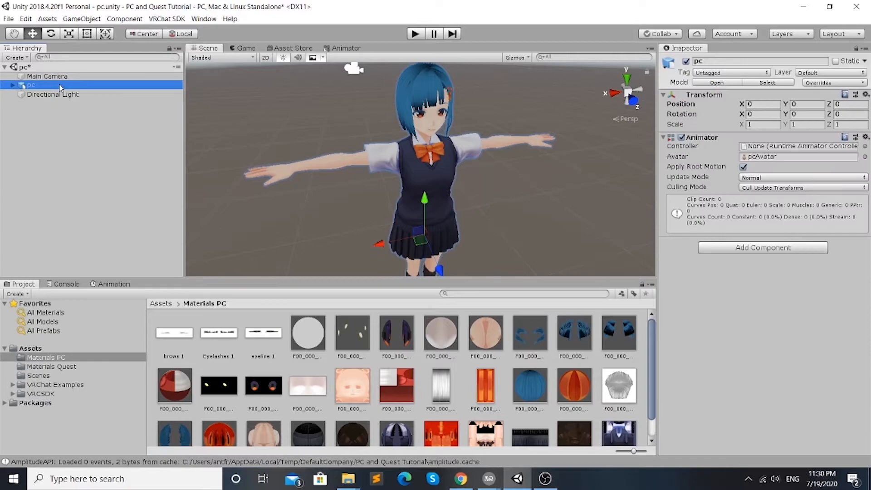
pyautogui.click(762, 250)
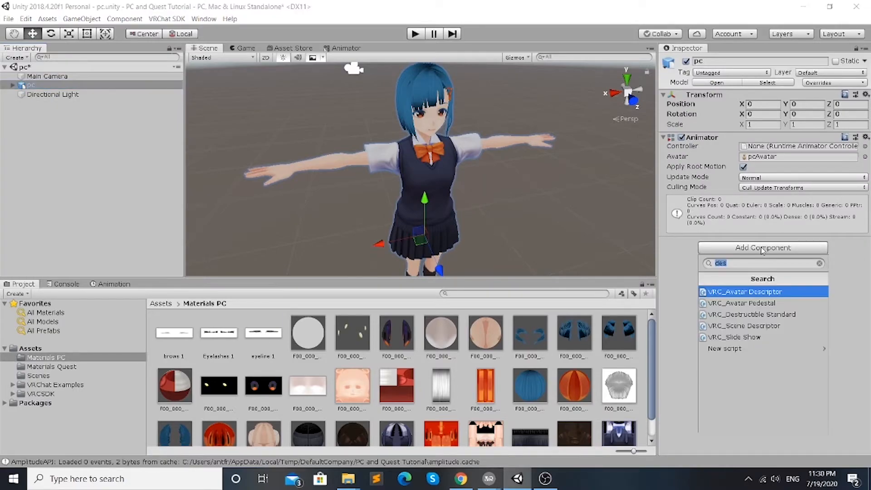
pyautogui.click(751, 294)
pyautogui.click(664, 243)
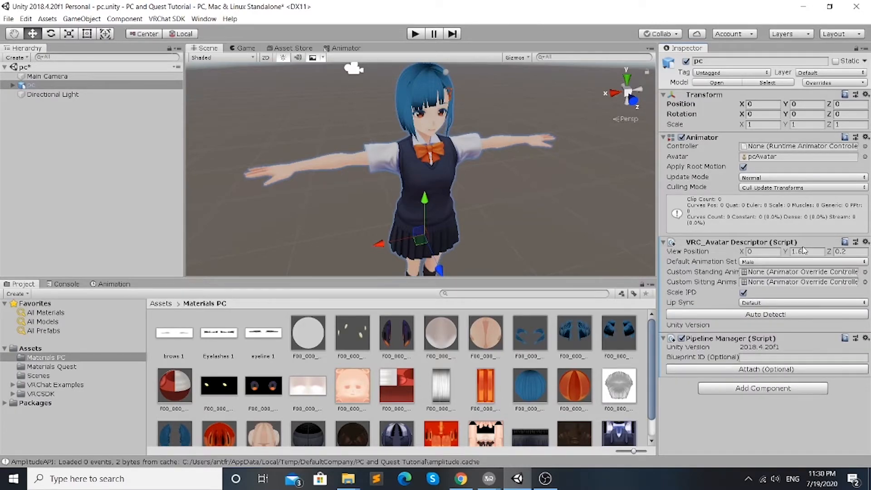
# Step: Set the pc avatar descriptor's view position to Y 1.45 and Z 0.1, checking the viewpoint marker at the face
pyautogui.click(812, 261)
pyautogui.click(810, 252)
pyautogui.click(809, 251)
pyautogui.press('Right')
pyautogui.press('BackSpace')
pyautogui.write('45')
pyautogui.press('Tab')
pyautogui.write('.1')
pyautogui.scroll(5, 440, 109)
pyautogui.scroll(-3, 448, 100)
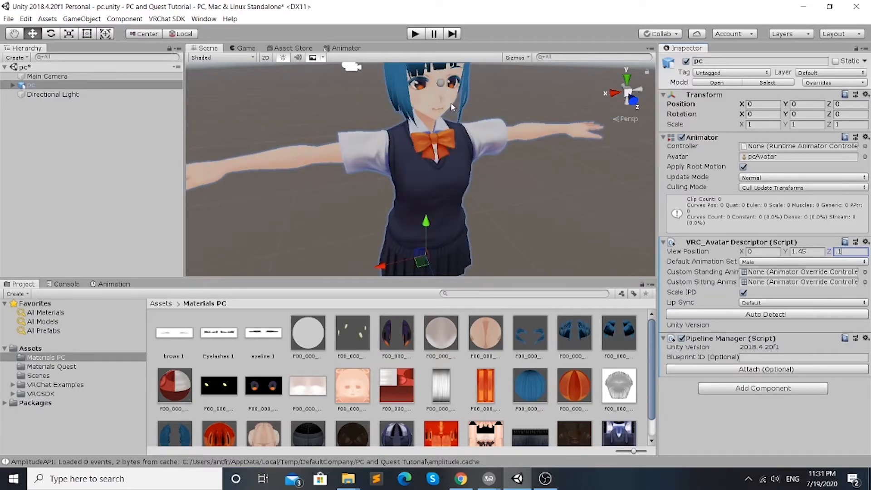
# Step: Set the pc avatar's default animation set to Female and assign CustomOverrideEmpty to its custom standing and sitting animations
pyautogui.click(789, 262)
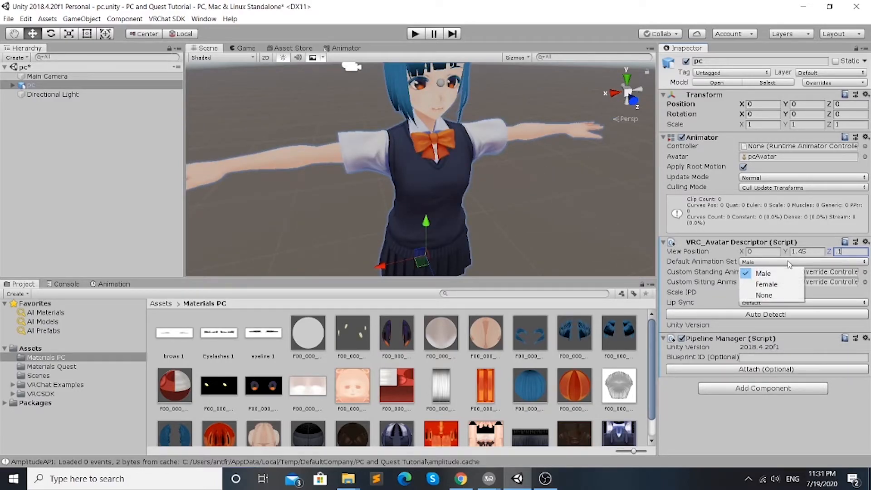
pyautogui.click(792, 283)
pyautogui.click(864, 272)
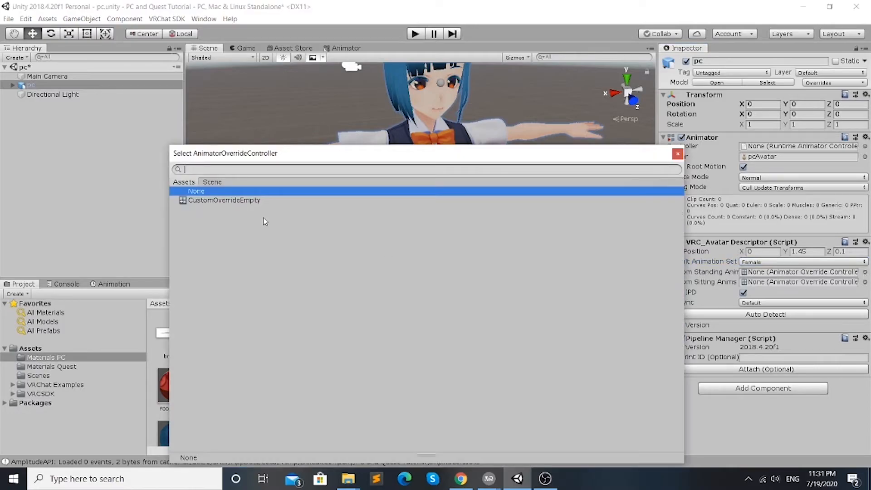
pyautogui.click(234, 202)
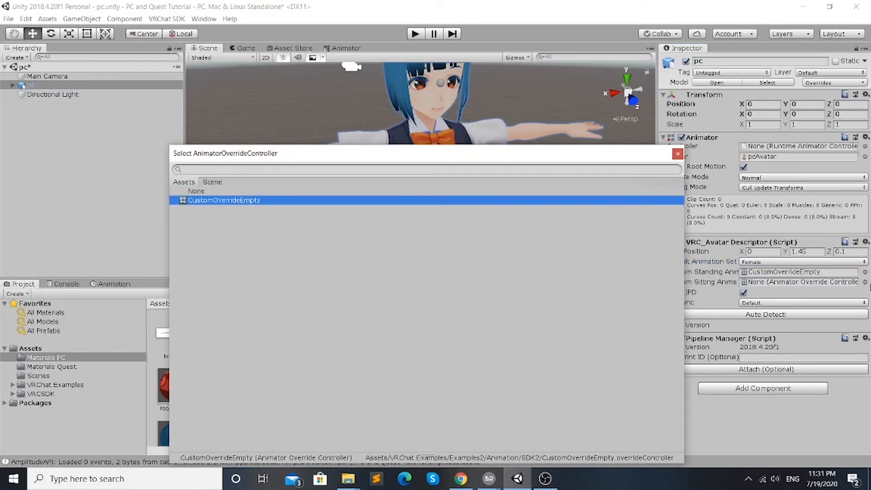
pyautogui.click(865, 282)
pyautogui.click(222, 200)
# Step: Auto-detect the pc avatar's lip sync visemes and assign CustomOverrideEmpty as its Animator controller
pyautogui.click(777, 316)
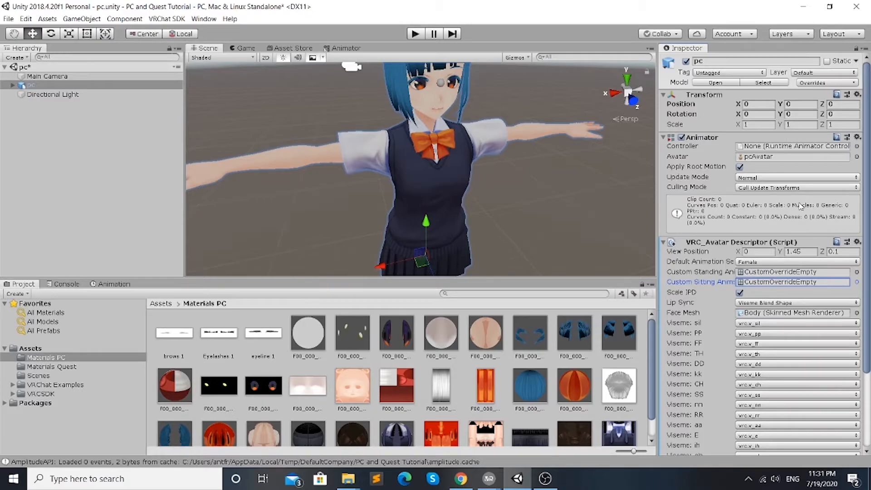
pyautogui.click(858, 147)
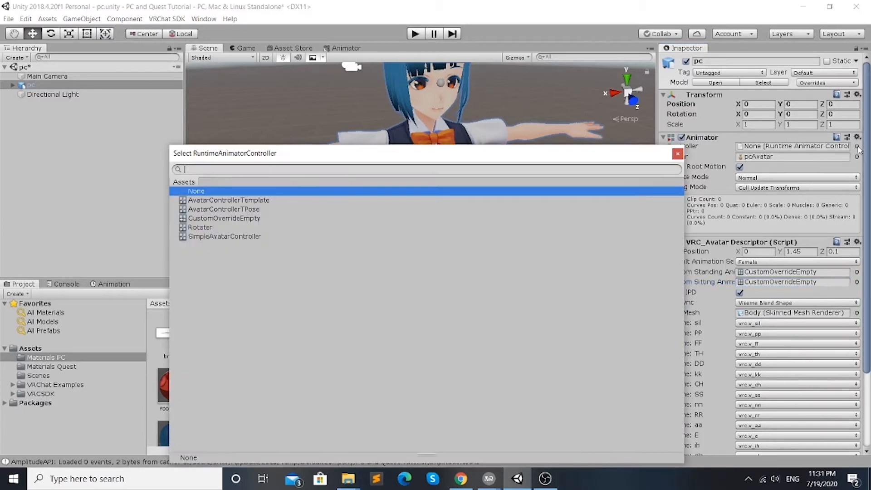
pyautogui.click(225, 219)
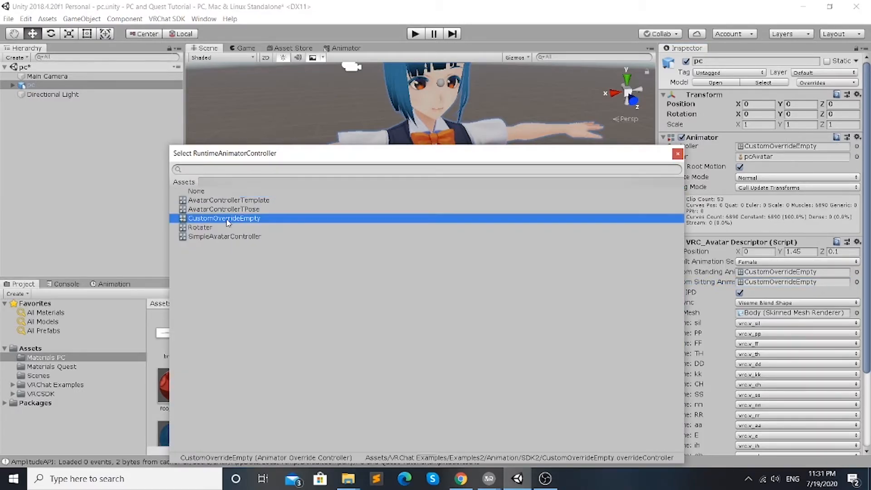
pyautogui.click(762, 137)
pyautogui.click(762, 137)
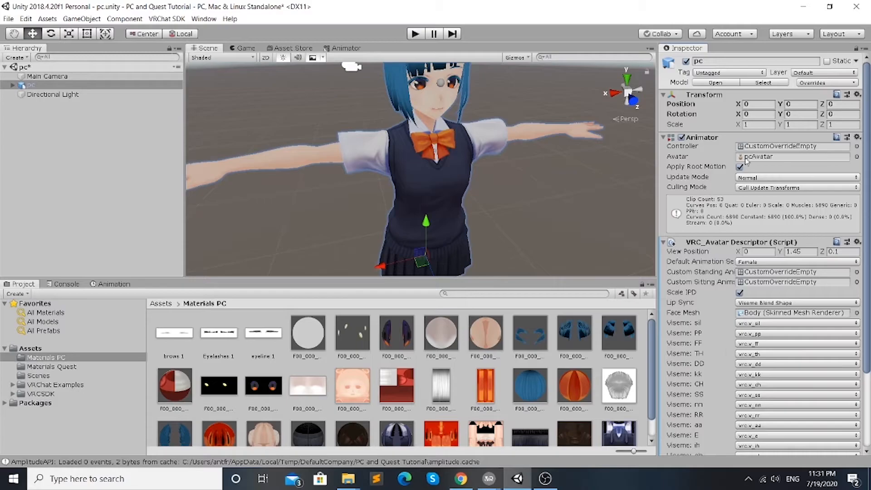
pyautogui.scroll(-5, 713, 218)
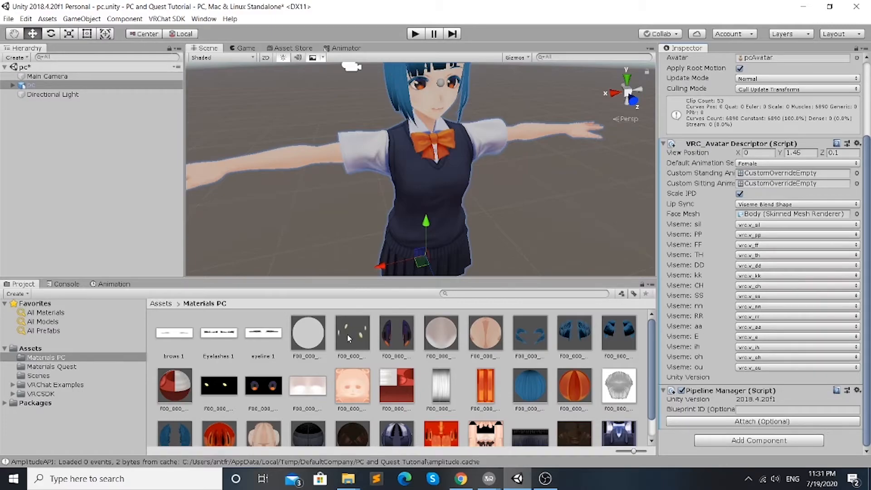
# Step: Open the quest scene from Assets, saving the pc scene, and frame the Quest 4 avatar's head in the view
pyautogui.click(161, 303)
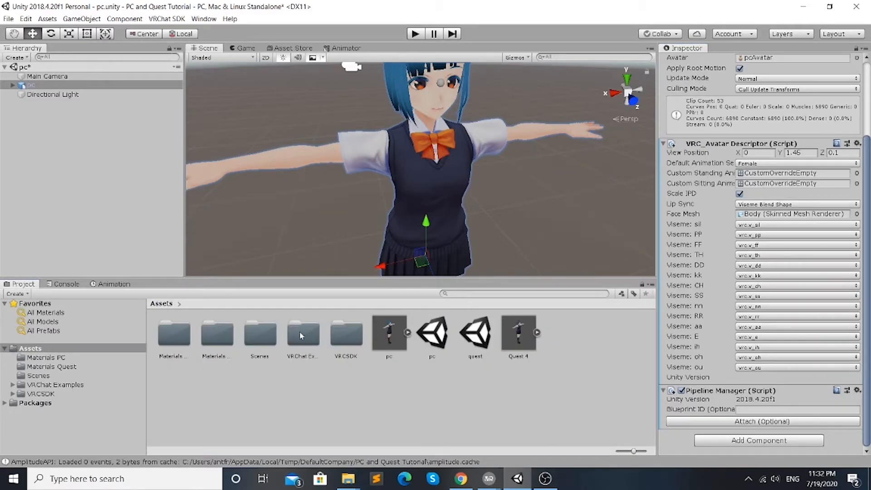
pyautogui.doubleClick(480, 342)
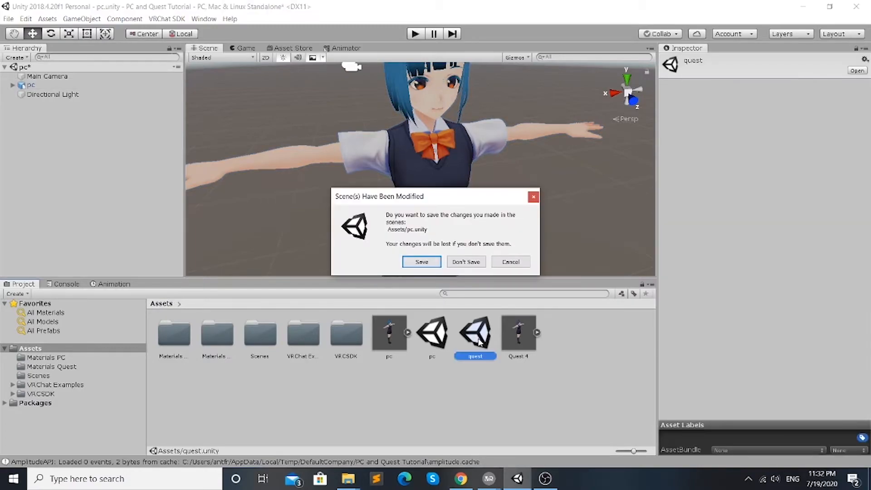
pyautogui.click(416, 259)
pyautogui.scroll(-1, 743, 214)
pyautogui.scroll(3, 744, 215)
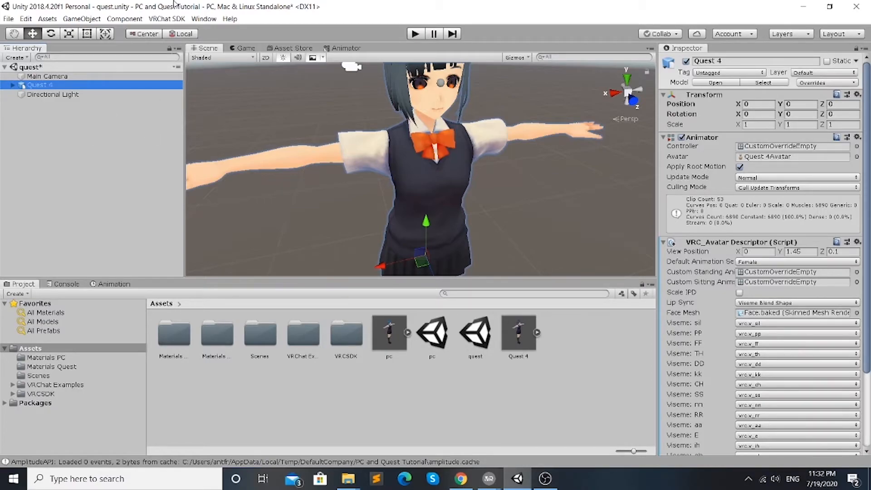
pyautogui.moveTo(430, 157); pyautogui.dragTo(401, 208, button='middle')
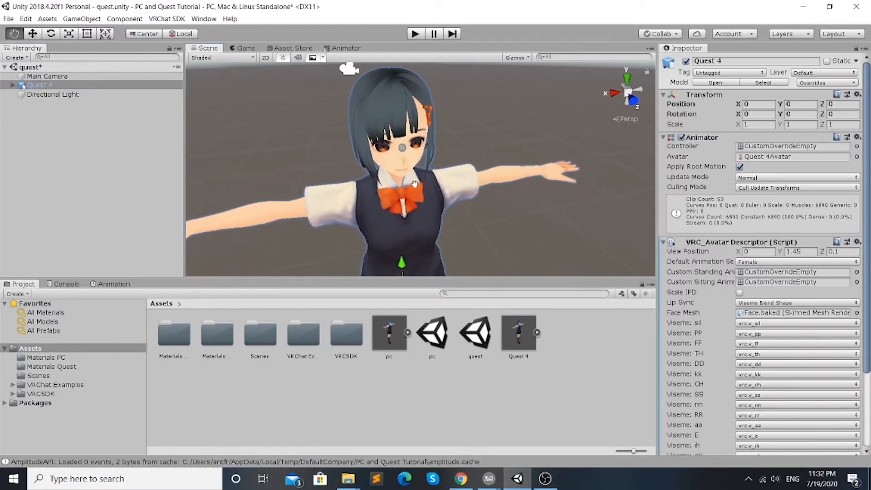
# Step: Open the VRChat SDK builder for Quest 4 and switch the build target to Android
pyautogui.click(163, 19)
pyautogui.click(171, 45)
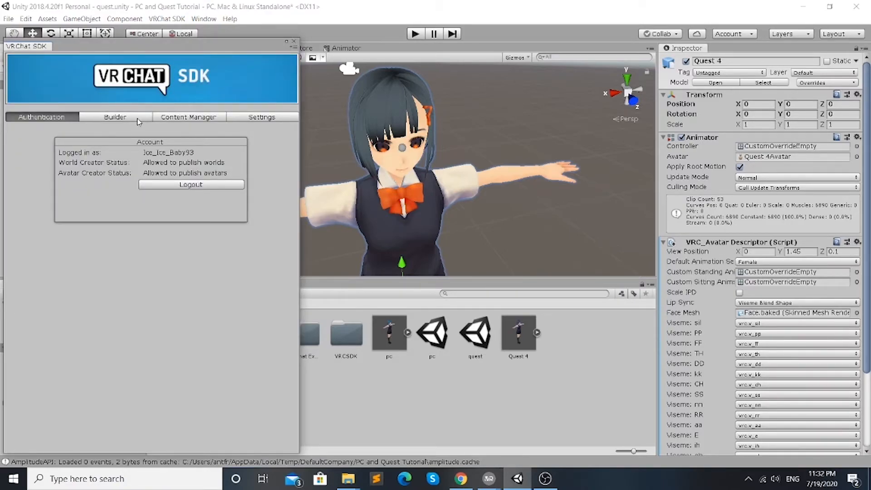
pyautogui.click(137, 118)
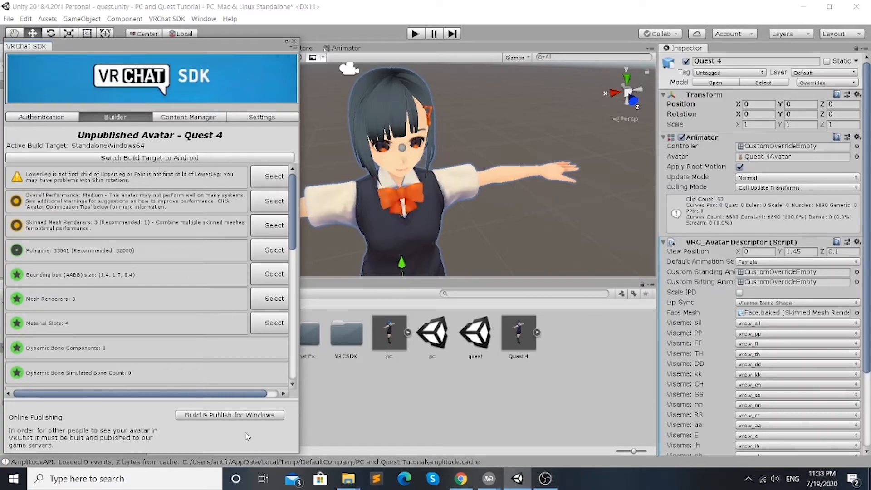
pyautogui.click(227, 159)
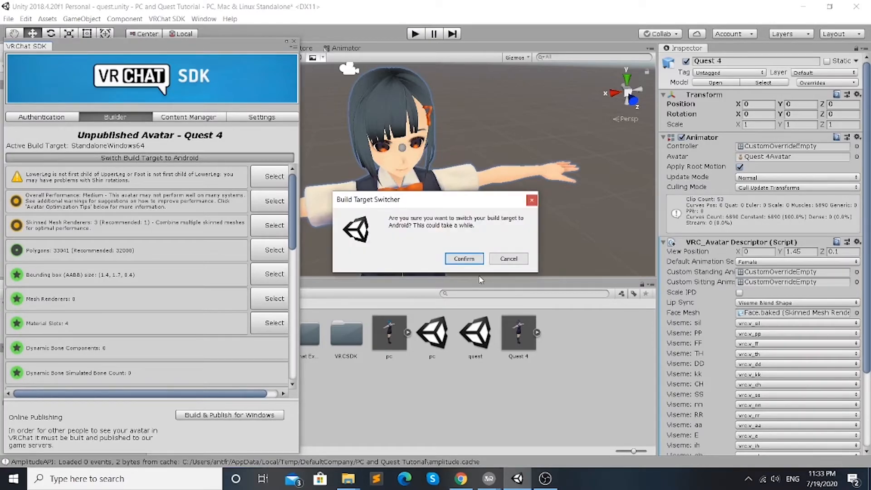
pyautogui.click(472, 263)
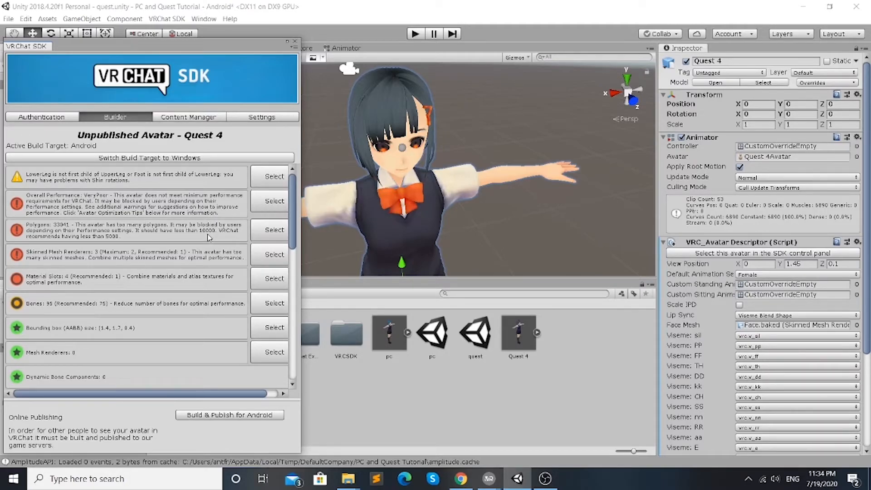
# Step: Build Quest 4 for Android publishing to assign it a blueprint ID, and leave play mode without uploading
pyautogui.click(259, 414)
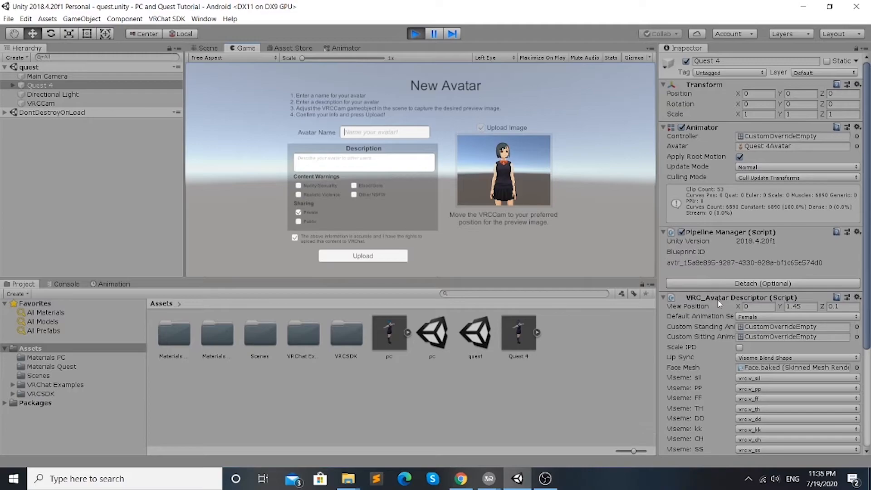
pyautogui.click(682, 266)
pyautogui.click(411, 36)
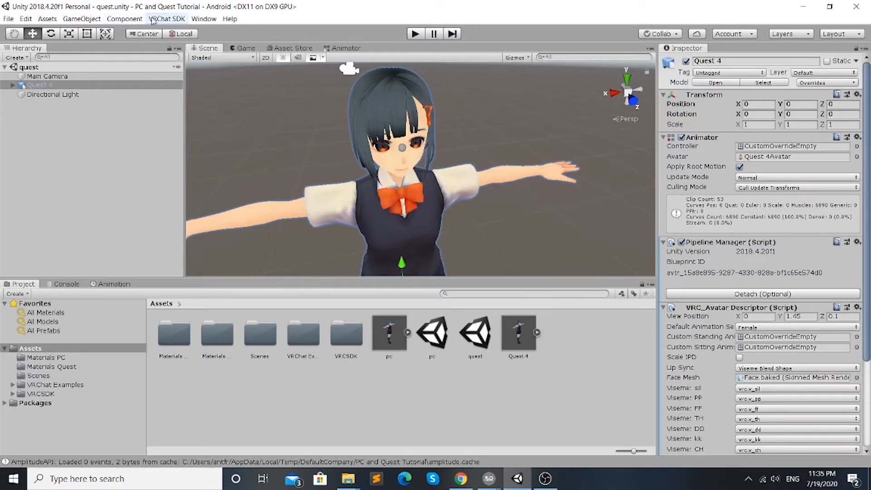
# Step: Show the account's uploaded avatars in the VRChat SDK content manager
pyautogui.click(154, 20)
pyautogui.click(194, 49)
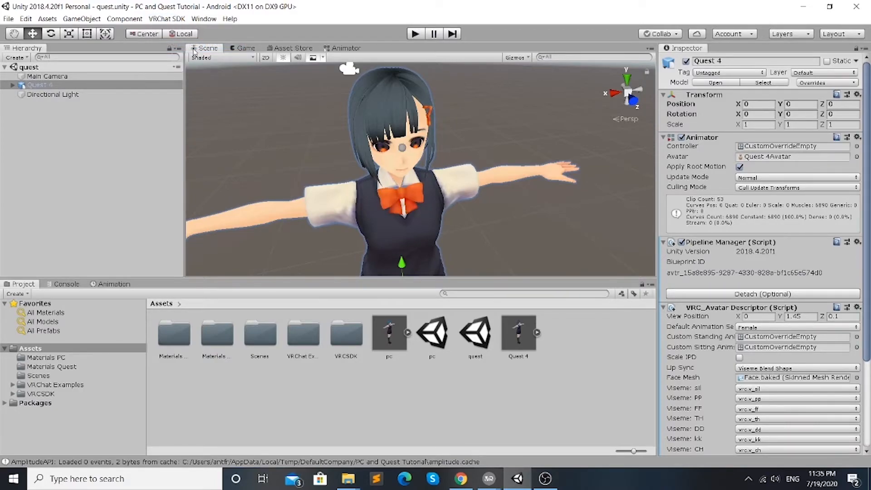
pyautogui.click(209, 121)
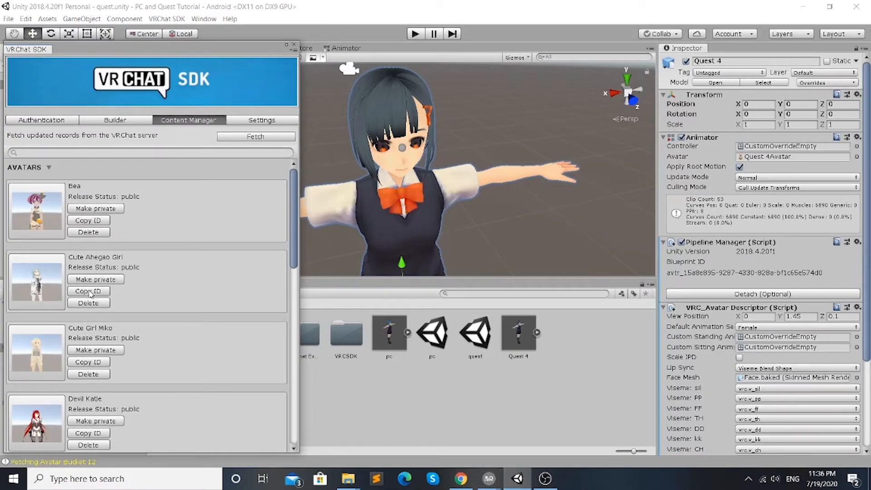
# Step: Find PC and Quest 4 among the uploaded avatars, copy its ID, and return to the SDK builder
pyautogui.scroll(-15, 129, 384)
pyautogui.scroll(-2, 128, 383)
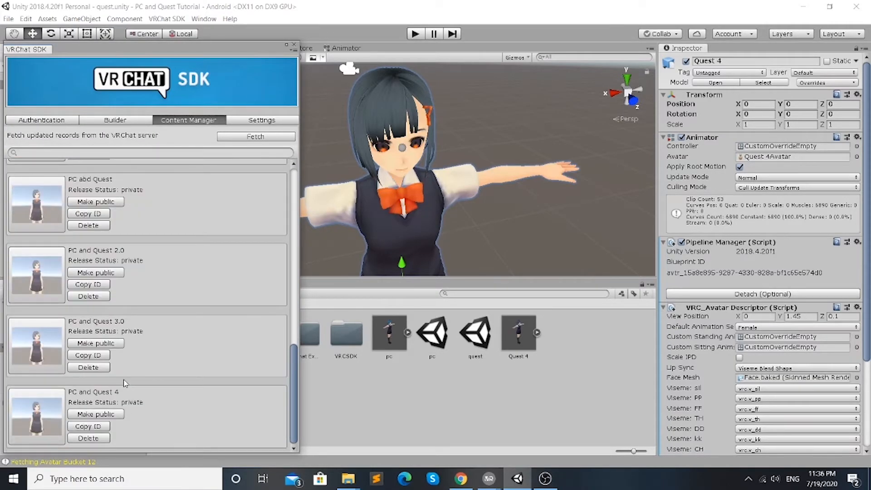
pyautogui.click(104, 431)
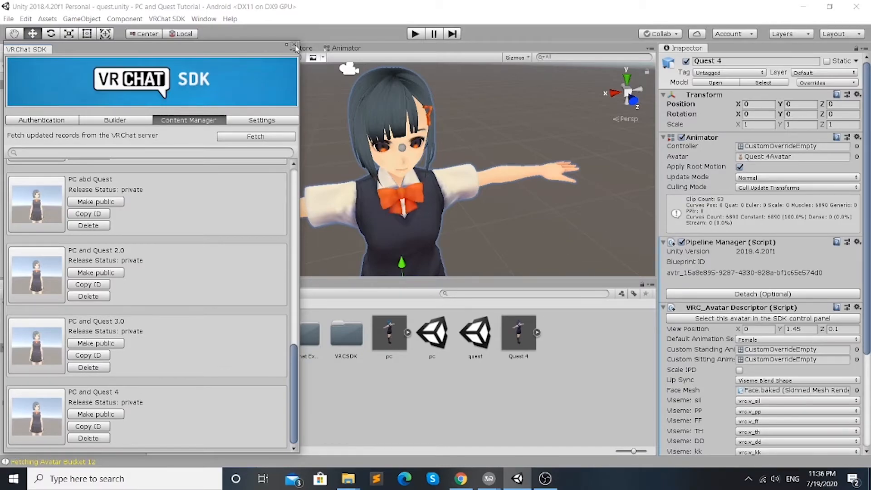
pyautogui.click(115, 120)
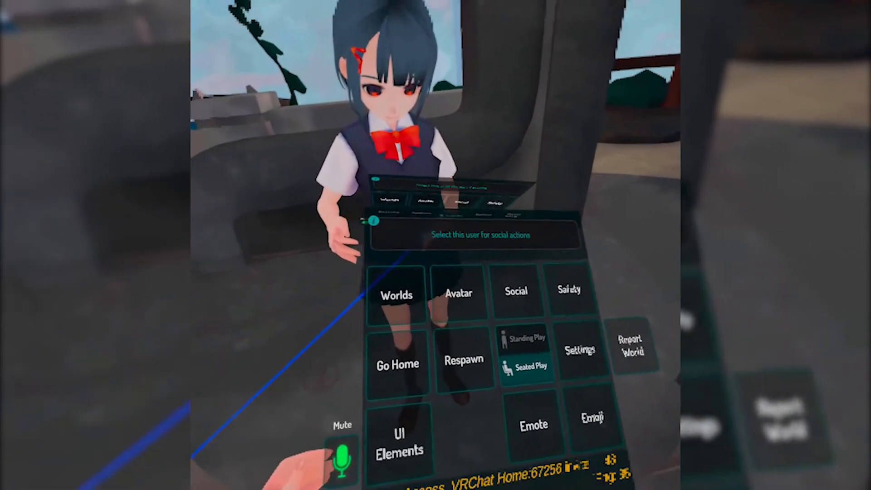
# Step: Switch to VRChat and review the current avatar's performance stats from the avatar menu, then close them
pyautogui.click(459, 288)
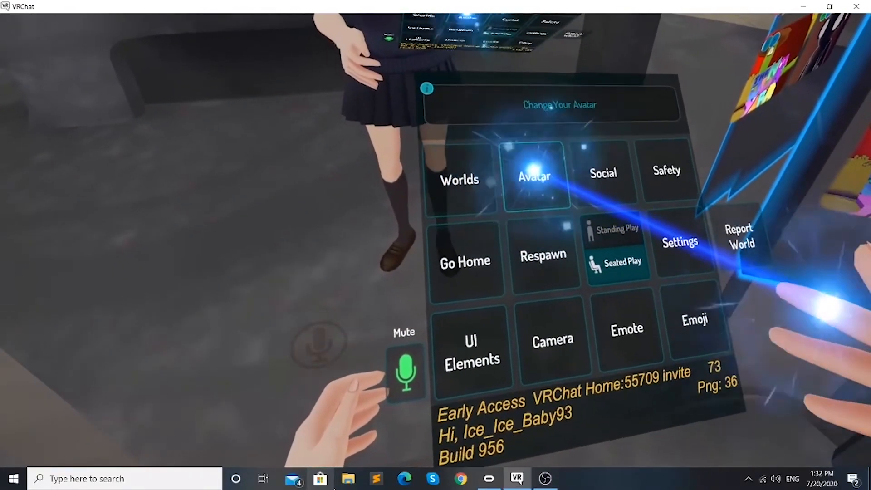
pyautogui.click(534, 171)
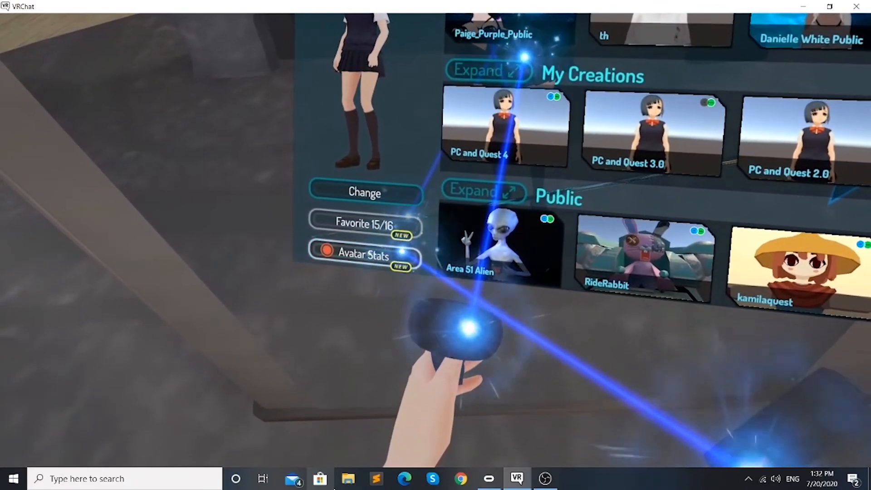
pyautogui.click(360, 264)
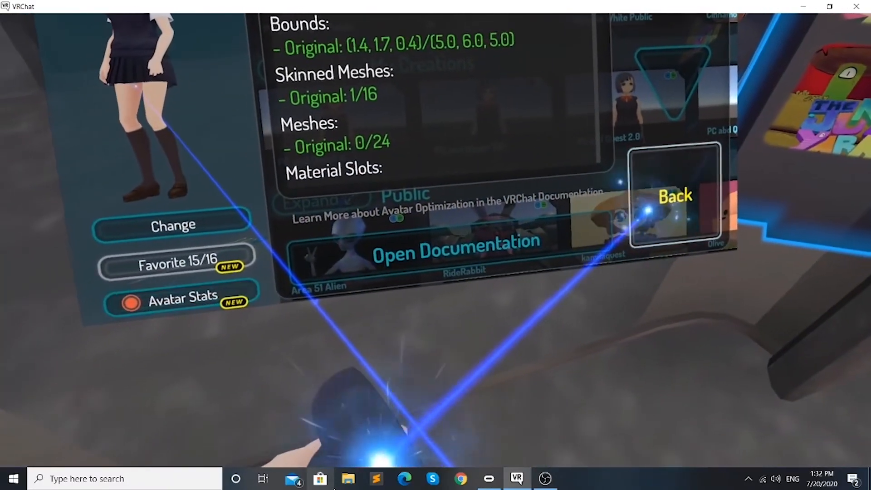
pyautogui.click(650, 212)
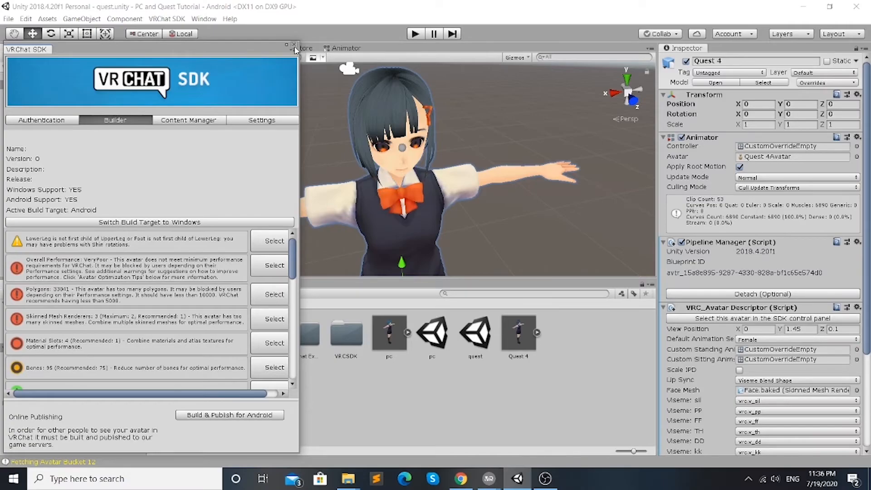
# Step: Close the VRChat SDK window and inspect the Materials Quest texture import settings, showing the Max Size options for face fix
pyautogui.click(294, 45)
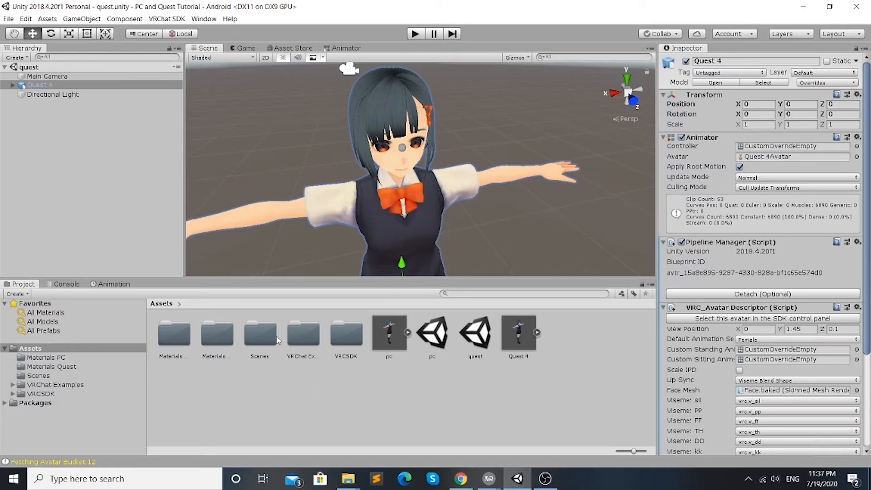
pyautogui.doubleClick(218, 339)
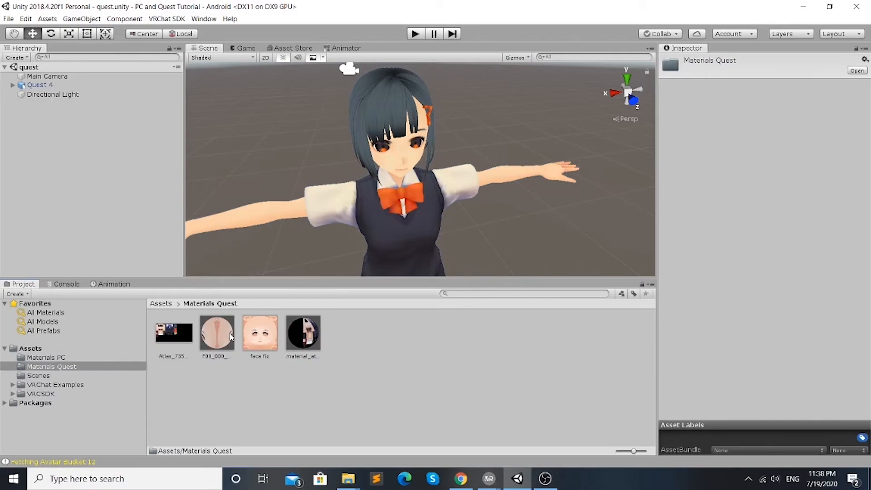
pyautogui.click(174, 331)
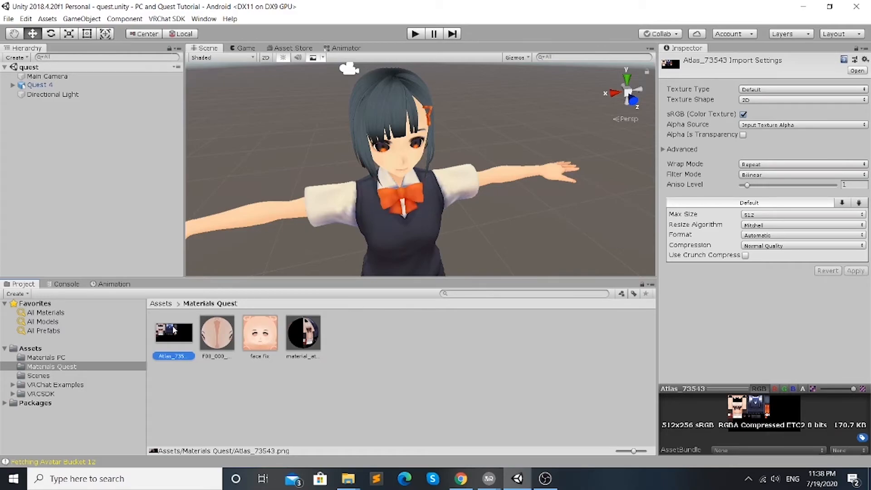
pyautogui.click(270, 338)
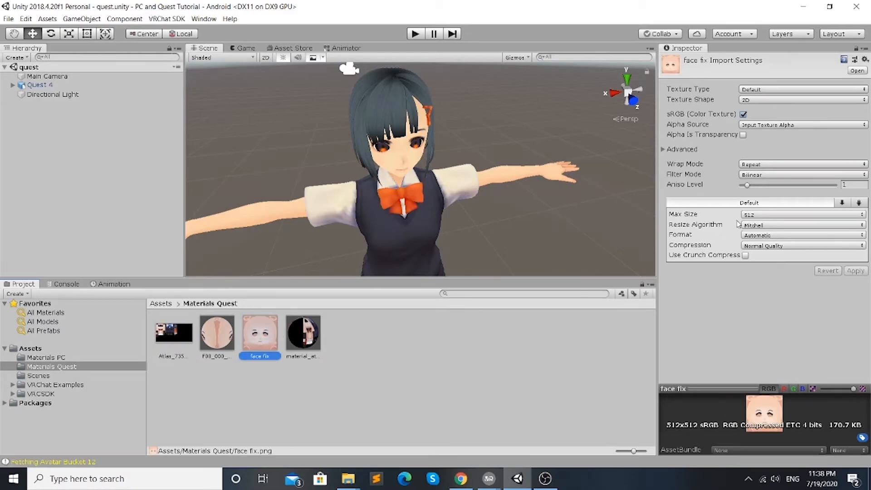
pyautogui.click(757, 215)
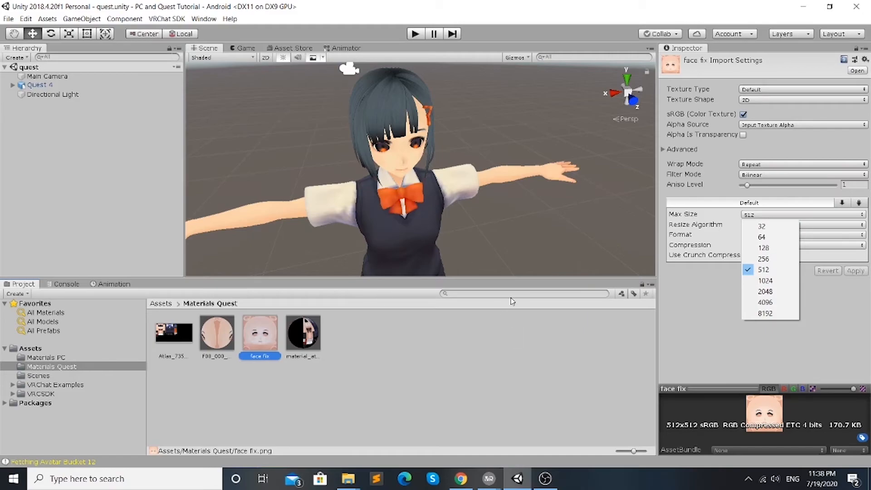
# Step: Switch to Chrome and view the VRM Converter for VRChat product page on BOOTH
pyautogui.moveTo(457, 477)
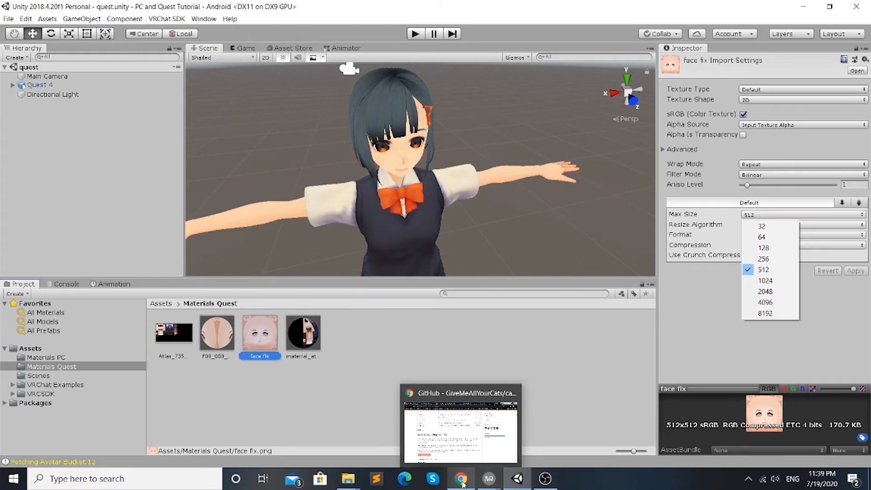
pyautogui.click(462, 480)
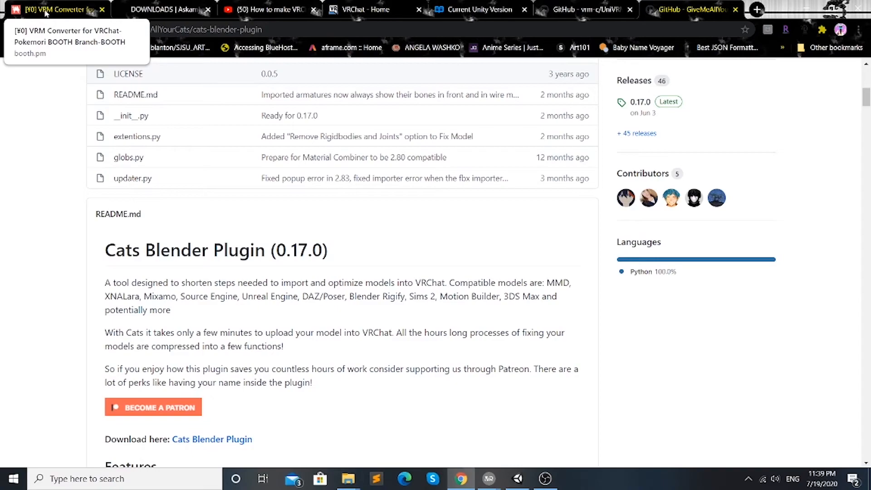
pyautogui.click(46, 13)
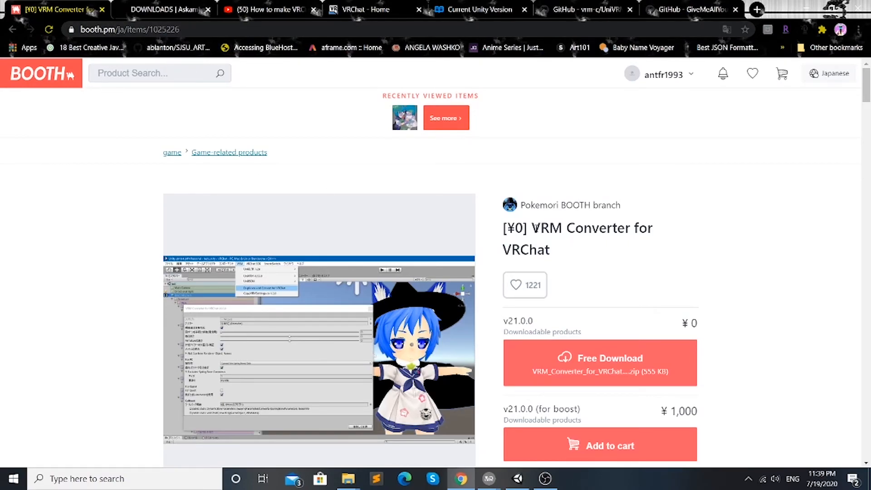
pyautogui.moveTo(538, 228); pyautogui.dragTo(587, 218)
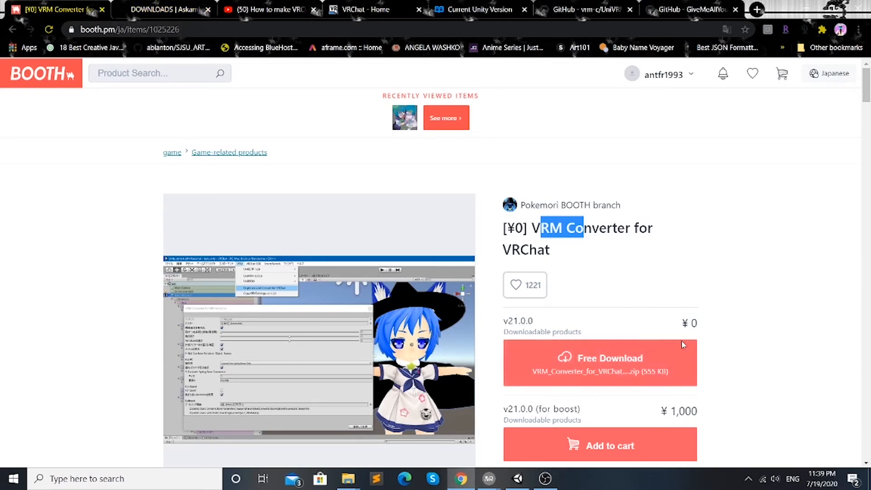
# Step: Bring up the Ask Amber website and browse the avatars in its portfolio
pyautogui.click(180, 17)
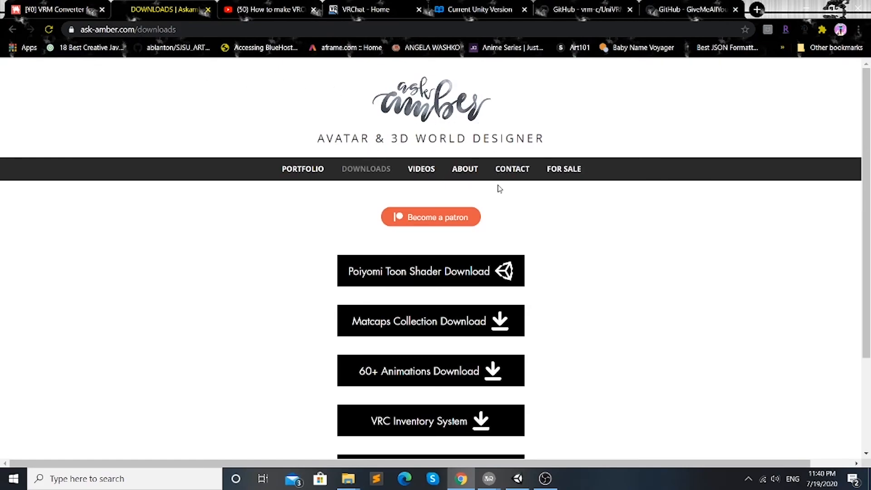
pyautogui.click(298, 175)
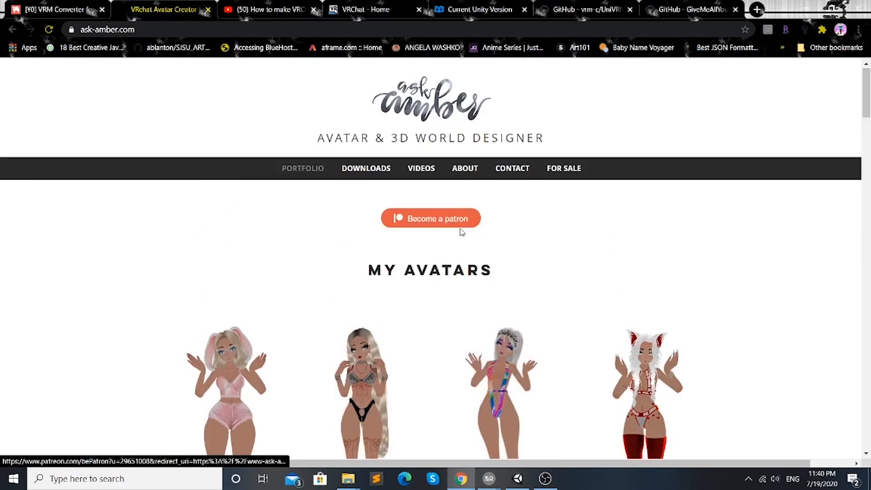
pyautogui.scroll(-12, 563, 243)
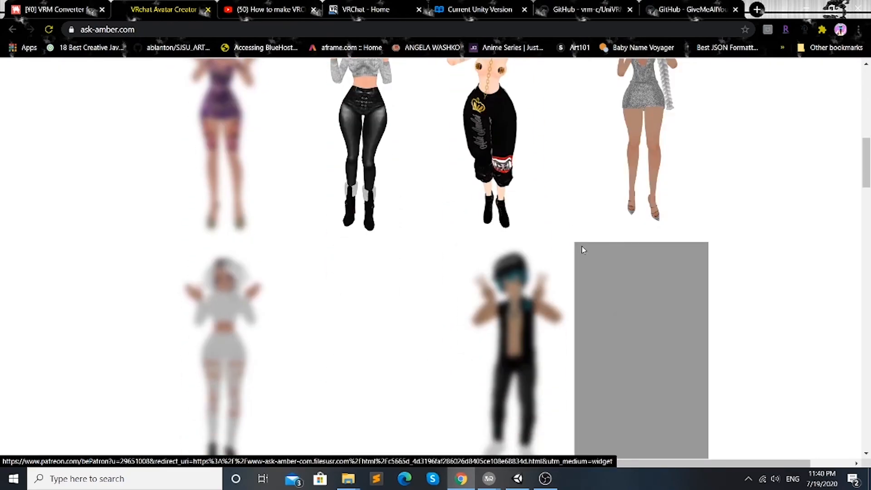
pyautogui.scroll(12, 583, 248)
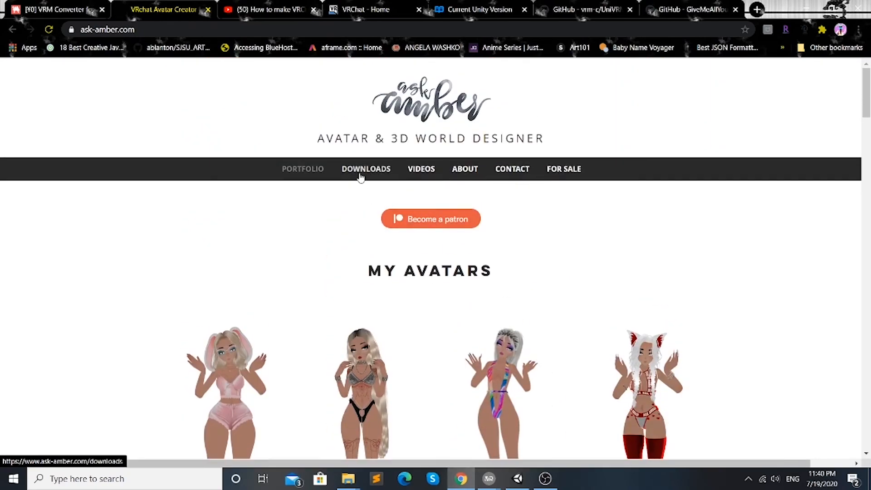
# Step: Browse the tutorial videos on the Ask Amber site
pyautogui.click(422, 174)
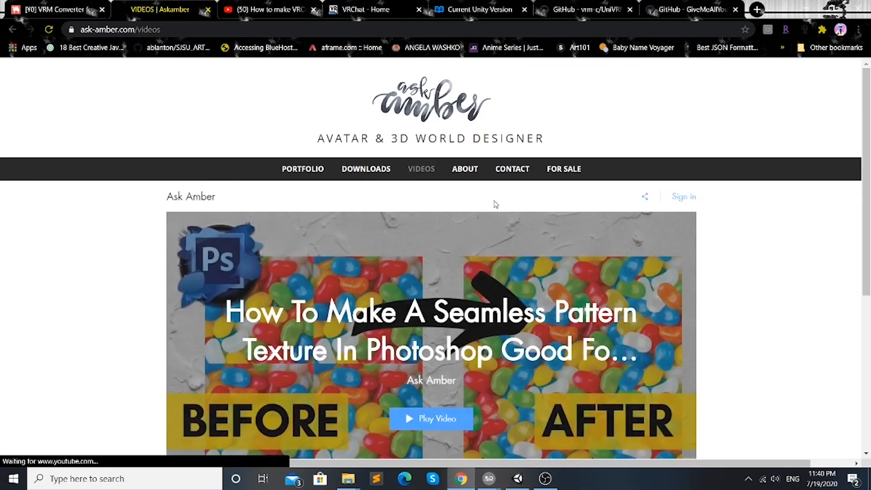
pyautogui.scroll(-6, 529, 242)
pyautogui.scroll(6, 529, 242)
pyautogui.scroll(-1, 530, 243)
pyautogui.scroll(-5, 526, 349)
pyautogui.moveTo(312, 319)
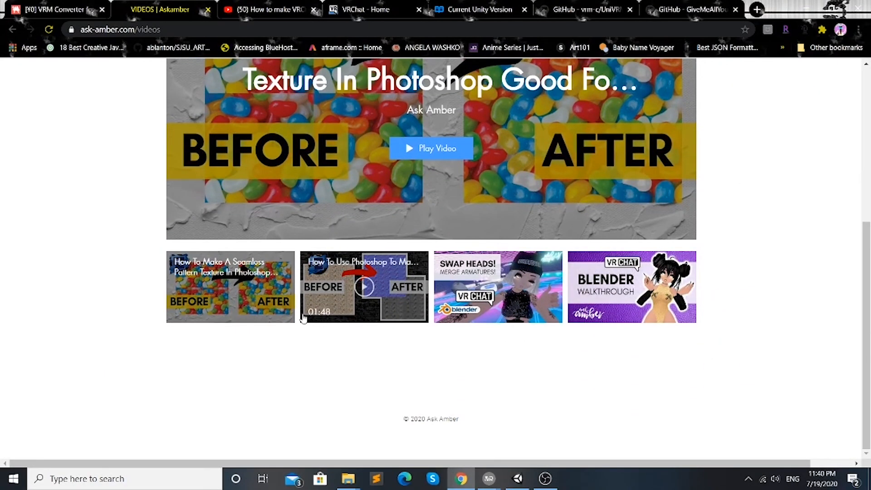
pyautogui.scroll(6, 345, 245)
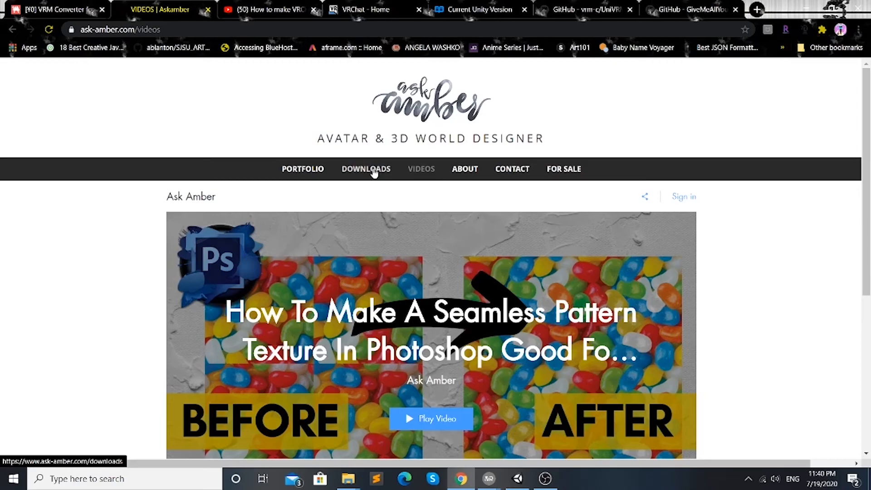
# Step: Examine the Ask Amber downloads page, including the Poiyomi Toon Shader, Matcaps Collection and animation packs
pyautogui.click(373, 171)
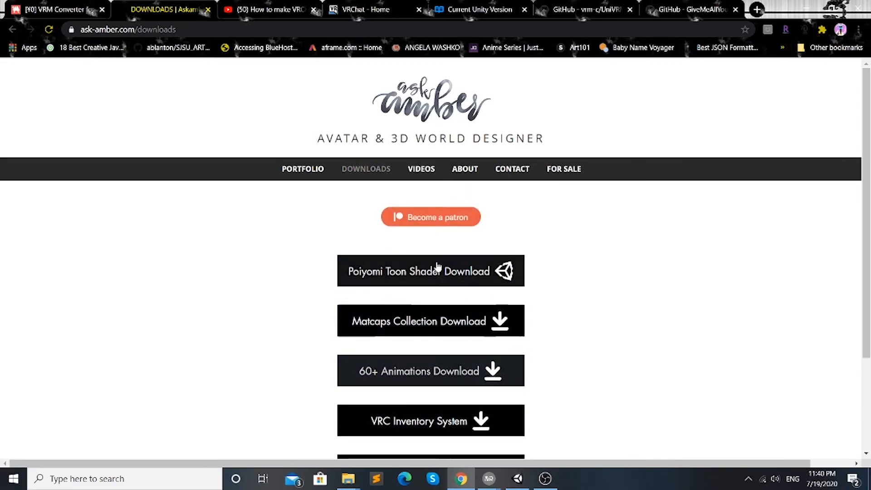
pyautogui.click(379, 278)
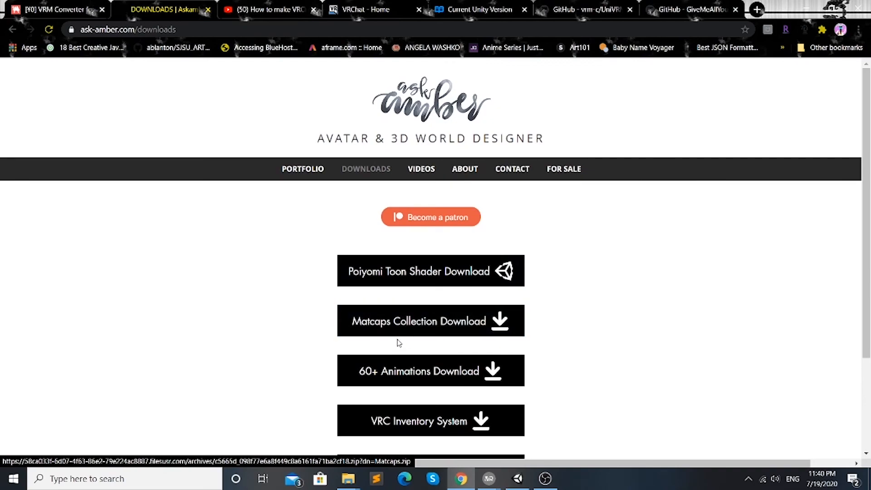
pyautogui.scroll(-1, 408, 318)
pyautogui.click(383, 278)
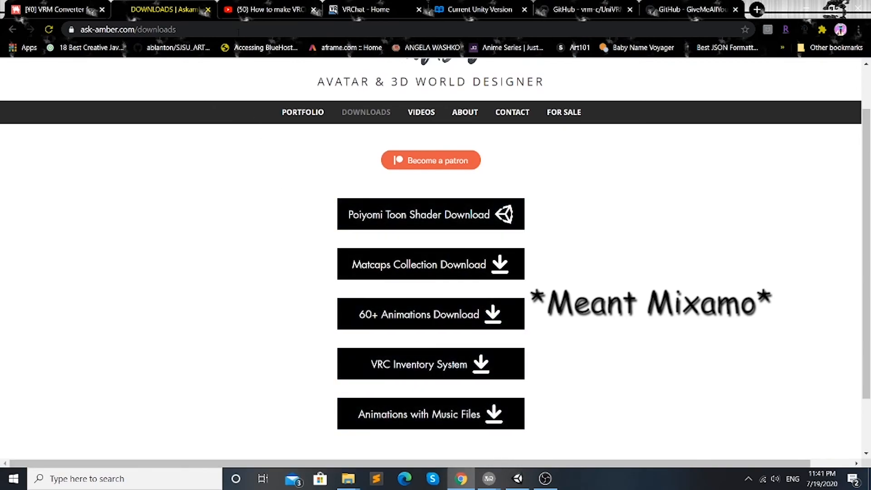
# Step: View the YouTube tutorial page "How to make VRChat Avatar Clothes from Scratch (EASY)"
pyautogui.click(260, 13)
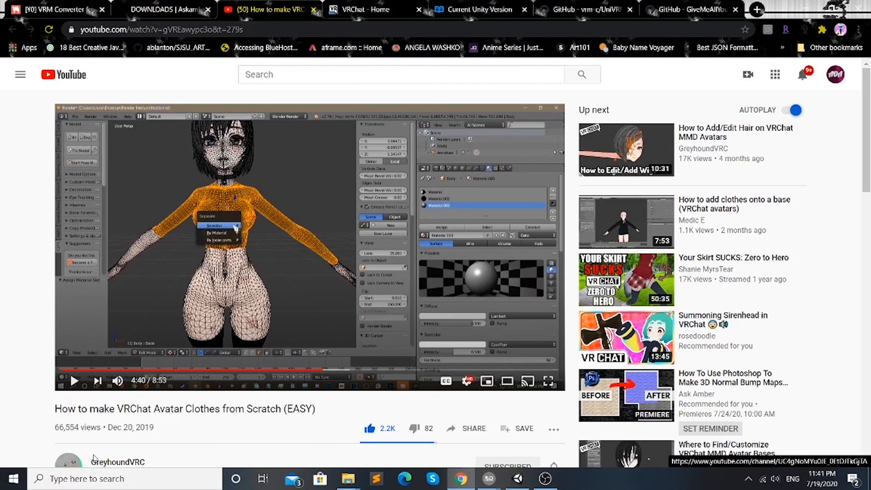
pyautogui.scroll(-1, 93, 460)
pyautogui.scroll(1, 282, 229)
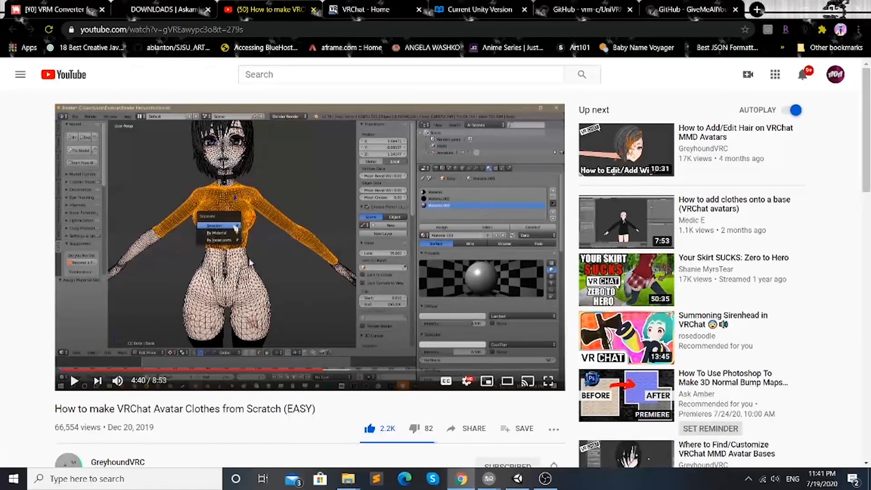